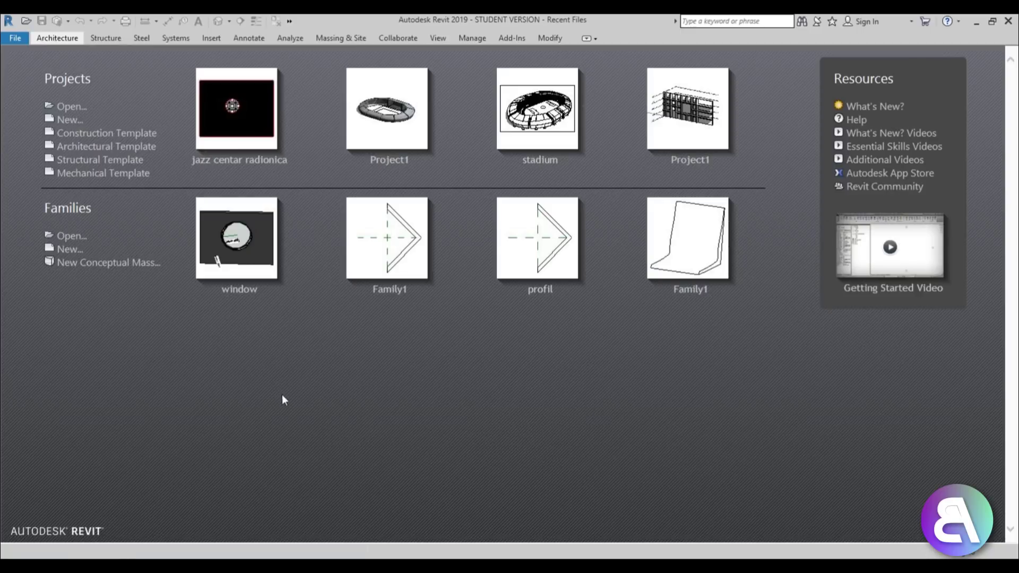
# Create a new family from the Metric Window template in the English family templates folder.
pyautogui.click(74, 248)
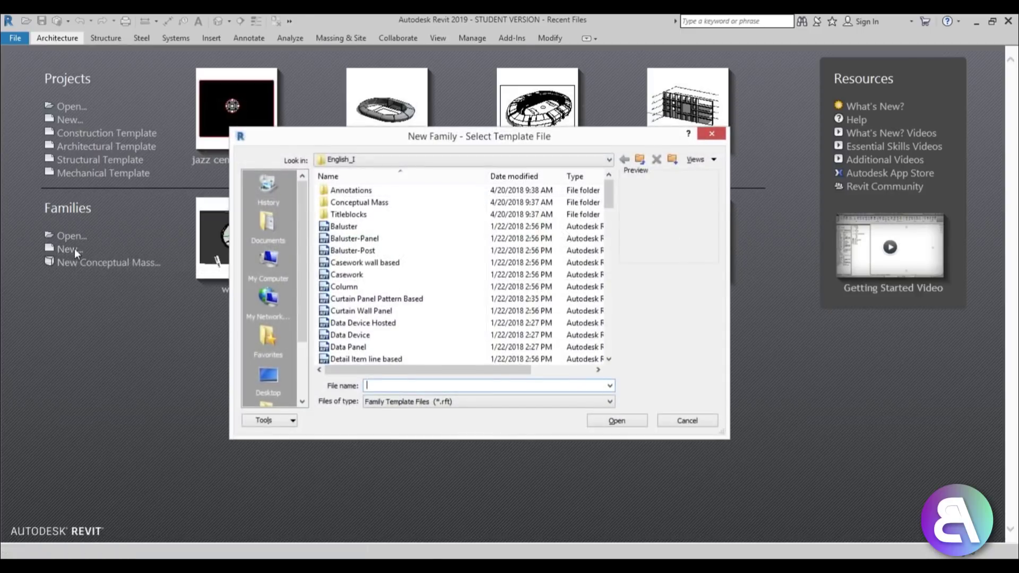
pyautogui.click(640, 159)
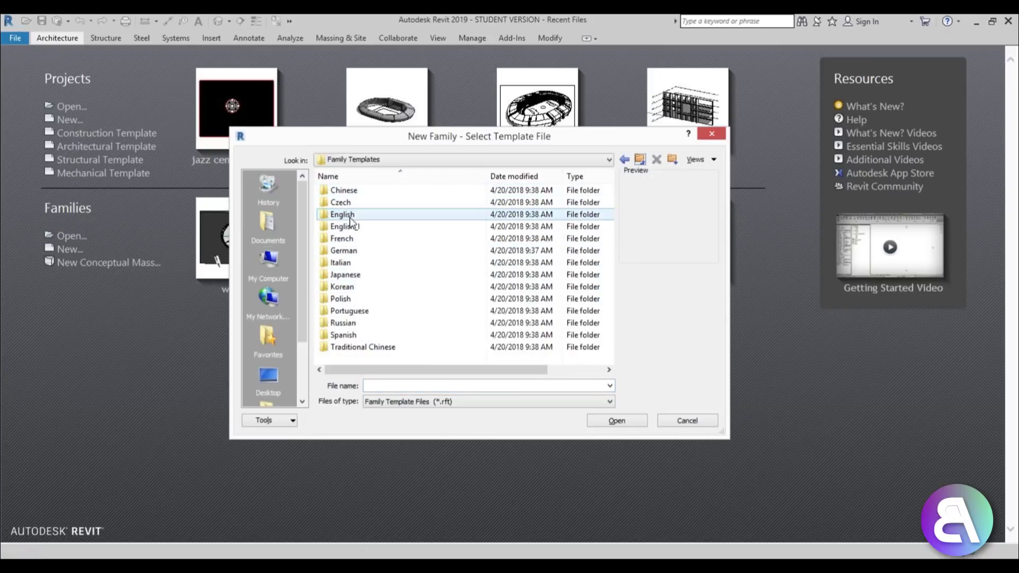
pyautogui.doubleClick(419, 214)
pyautogui.moveTo(615, 197); pyautogui.dragTo(621, 363)
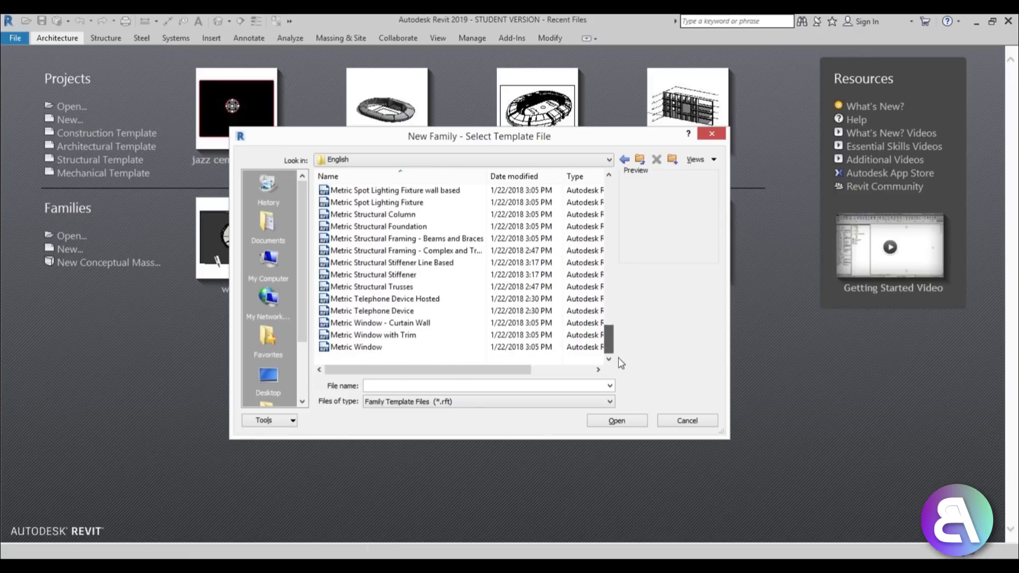
pyautogui.doubleClick(356, 348)
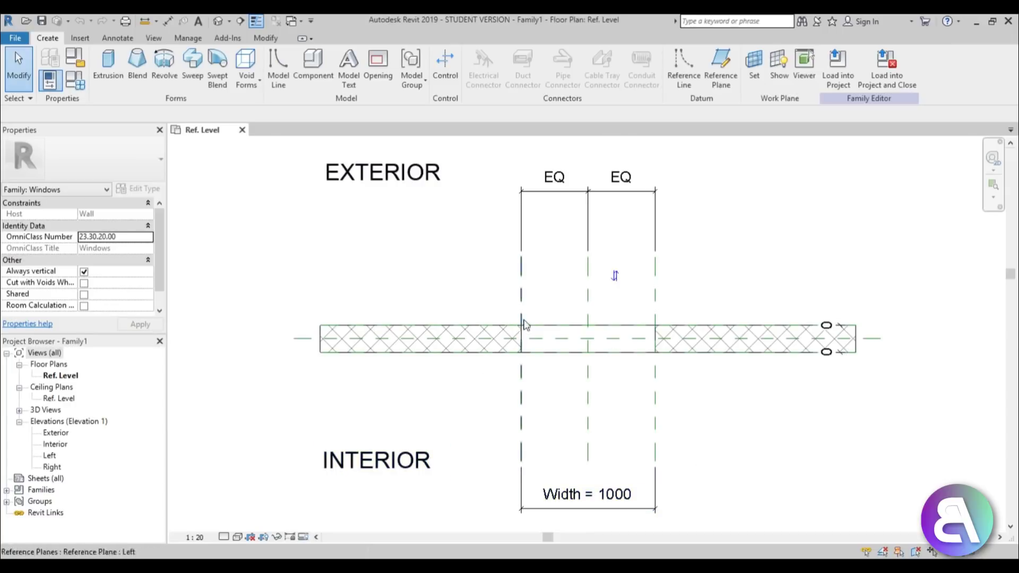
# Open the Exterior elevation and frame the opening showing Height 1500 and Default Sill Height 800.
pyautogui.moveTo(751, 440); pyautogui.dragTo(685, 431, button='middle')
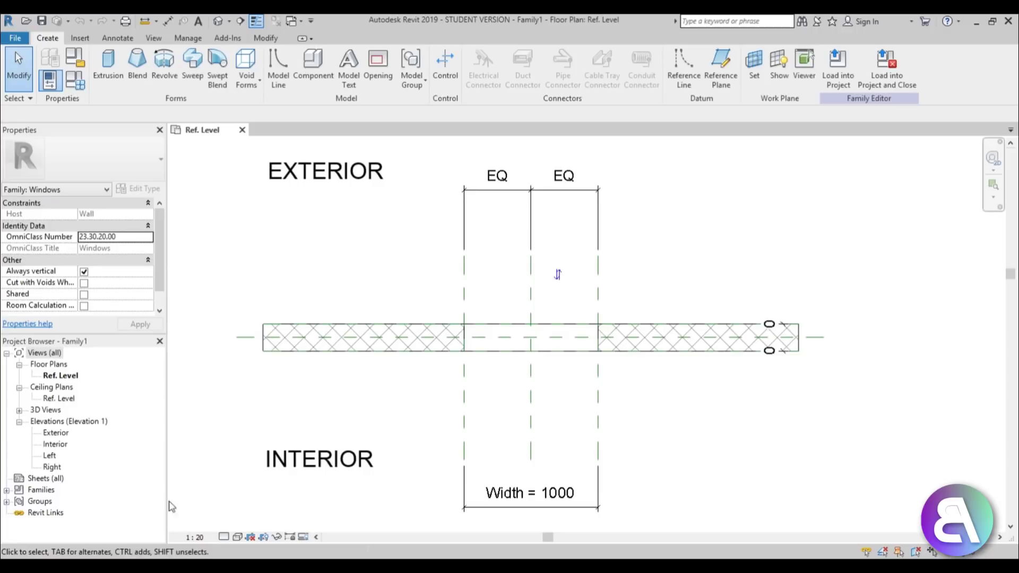
pyautogui.doubleClick(57, 433)
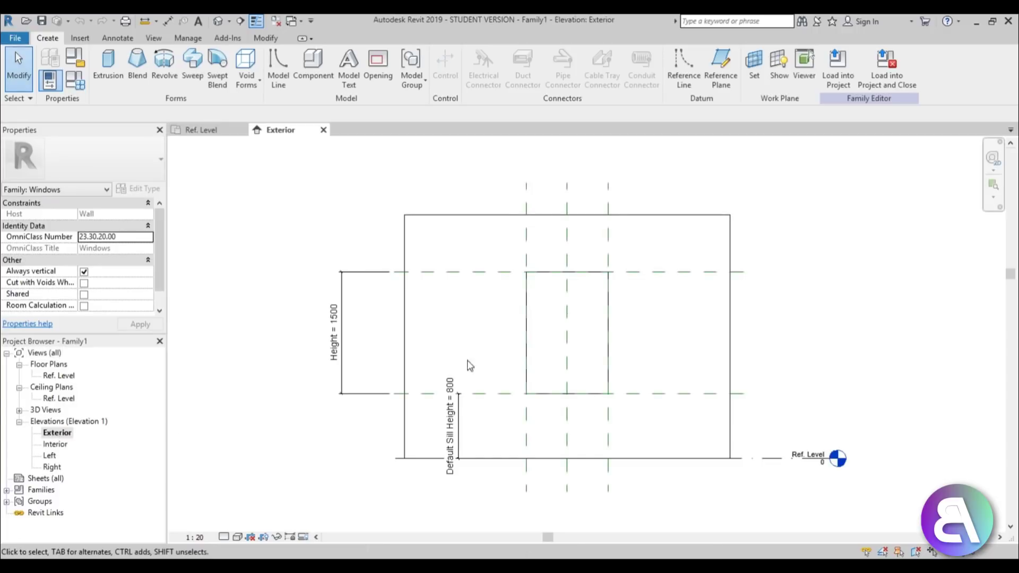
pyautogui.moveTo(674, 352); pyautogui.dragTo(640, 346, button='middle')
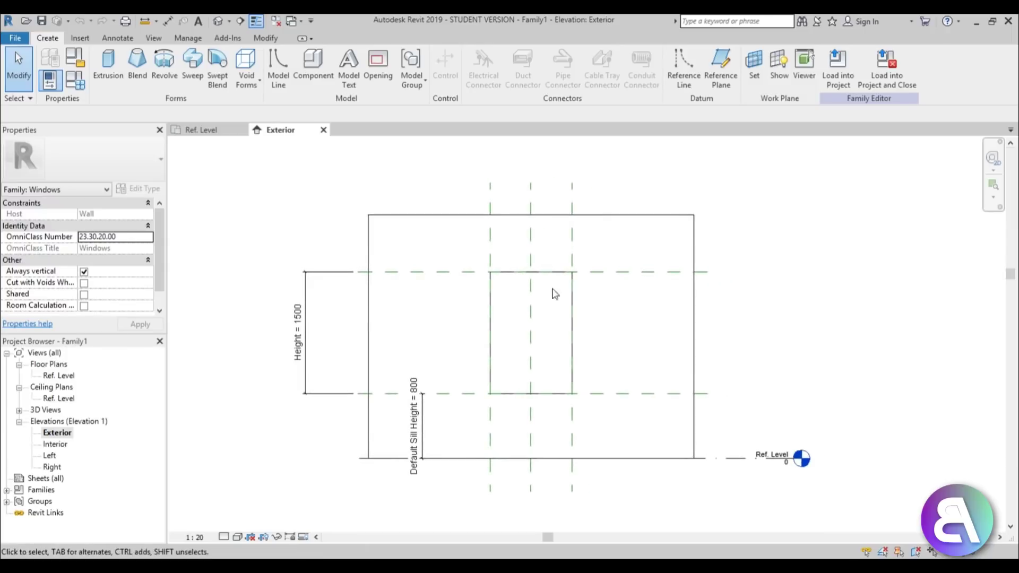
pyautogui.scroll(2, 575, 348)
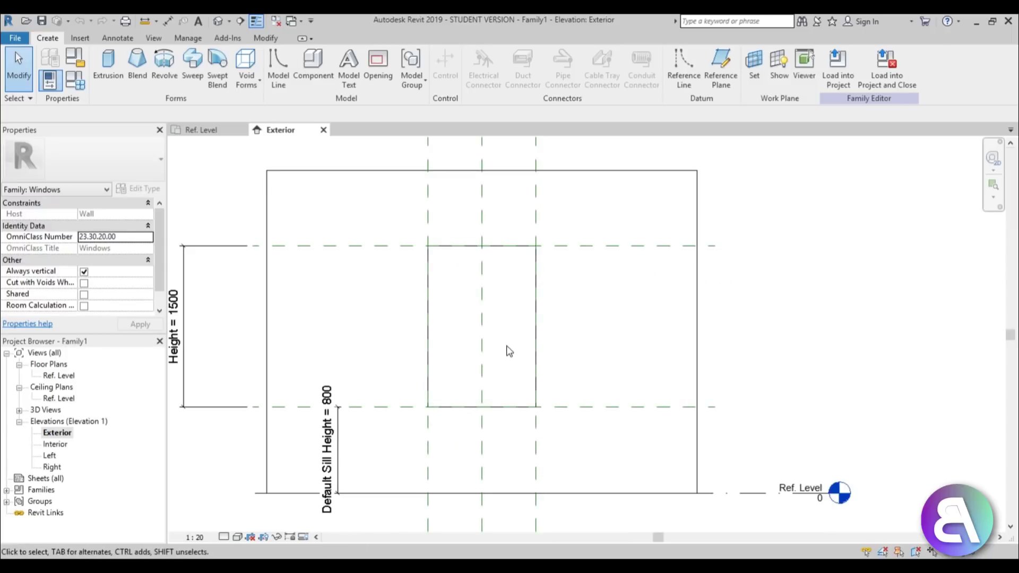
pyautogui.moveTo(509, 330); pyautogui.dragTo(426, 322, button='middle')
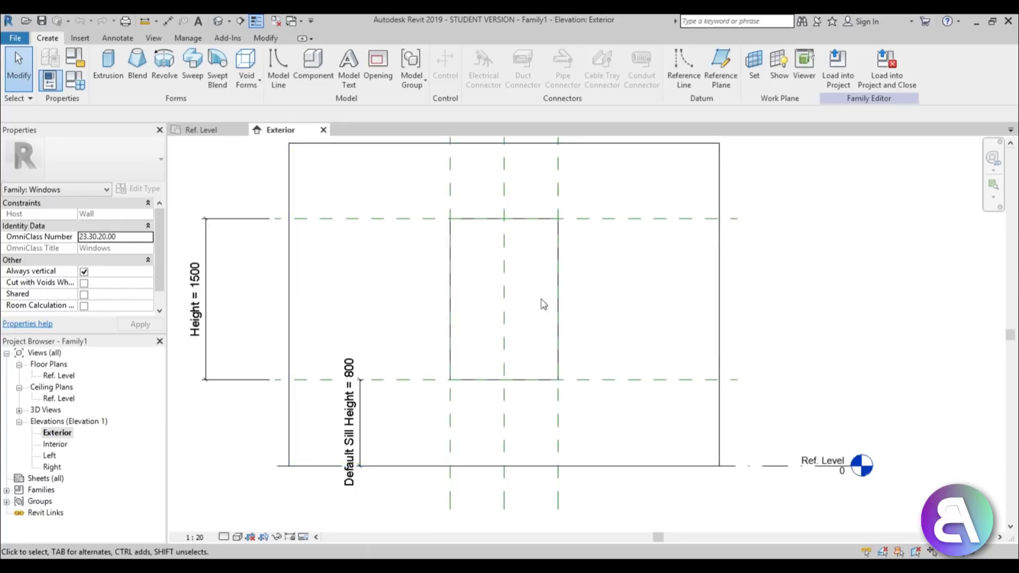
# Give Width the formula =Height so the opening becomes a 1500 × 1500 square.
pyautogui.click(78, 88)
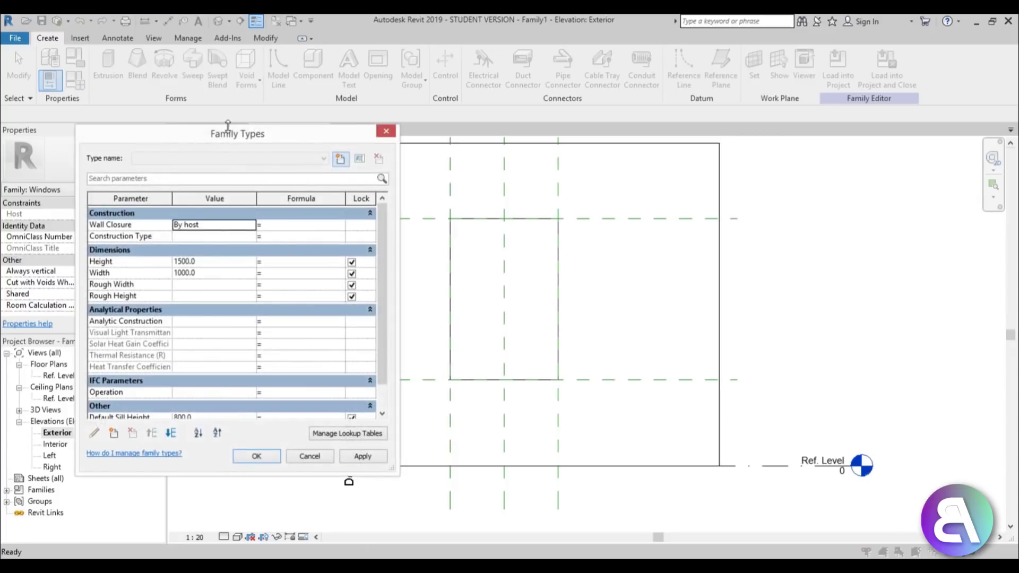
pyautogui.moveTo(228, 125); pyautogui.dragTo(435, 128)
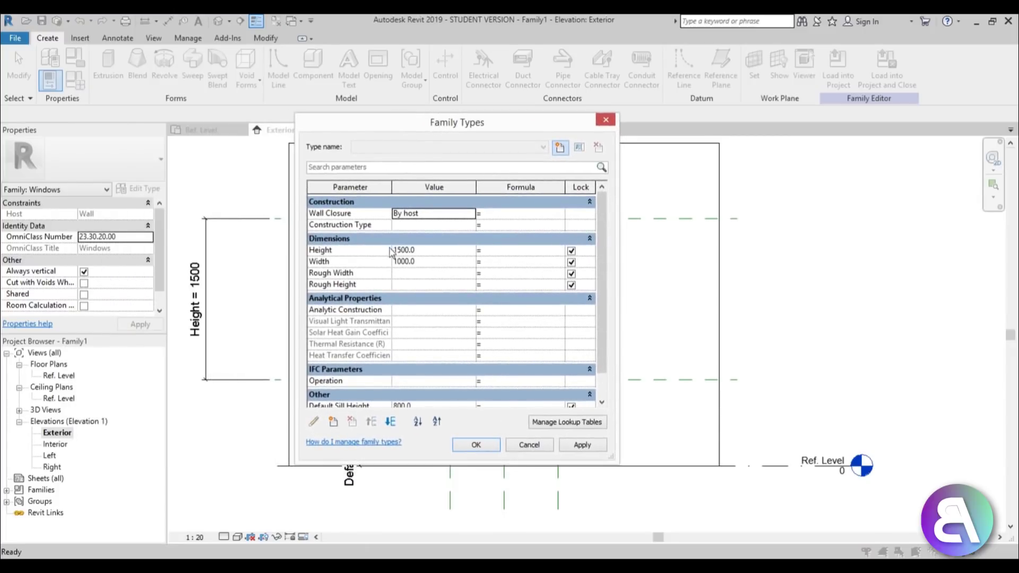
pyautogui.click(344, 251)
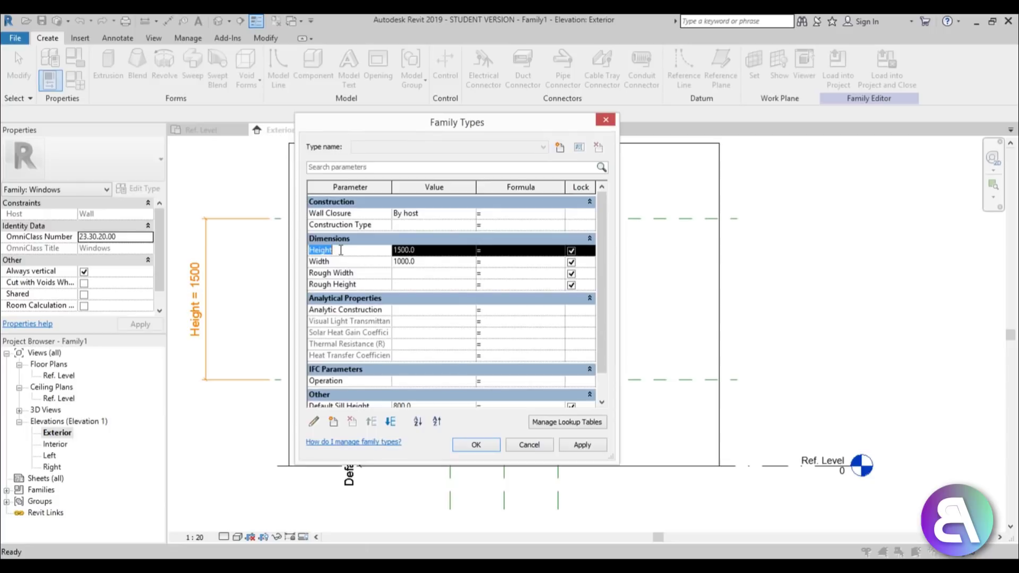
pyautogui.click(516, 264)
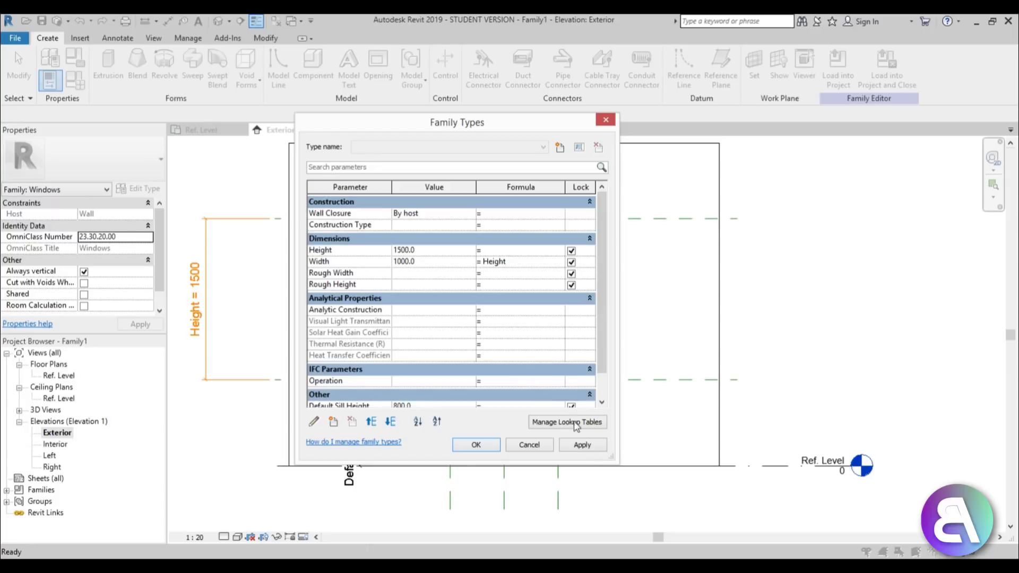
pyautogui.click(586, 449)
pyautogui.click(478, 445)
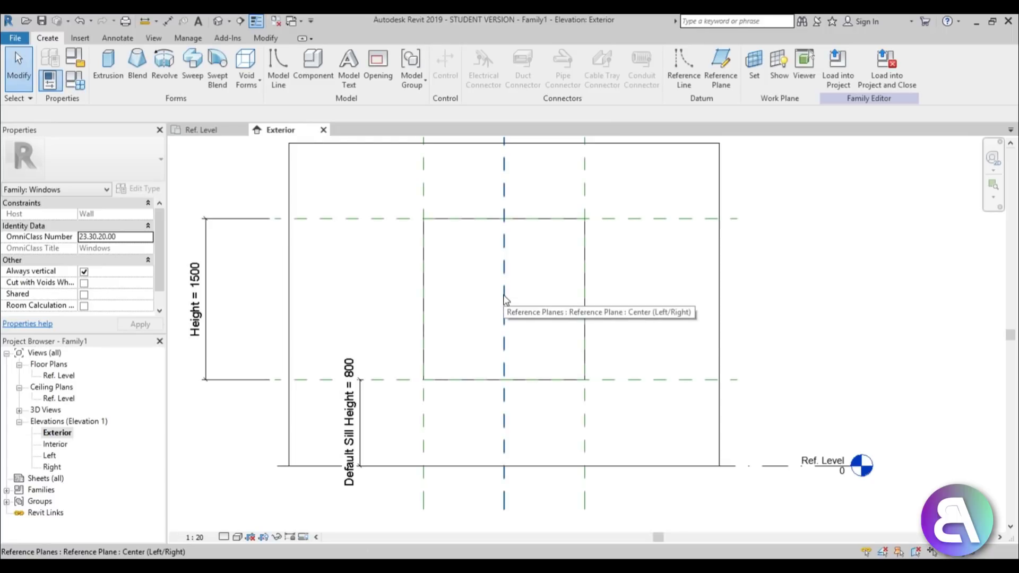
# Check the opening's sketch, then draw a horizontal reference plane across the opening's middle.
pyautogui.click(542, 224)
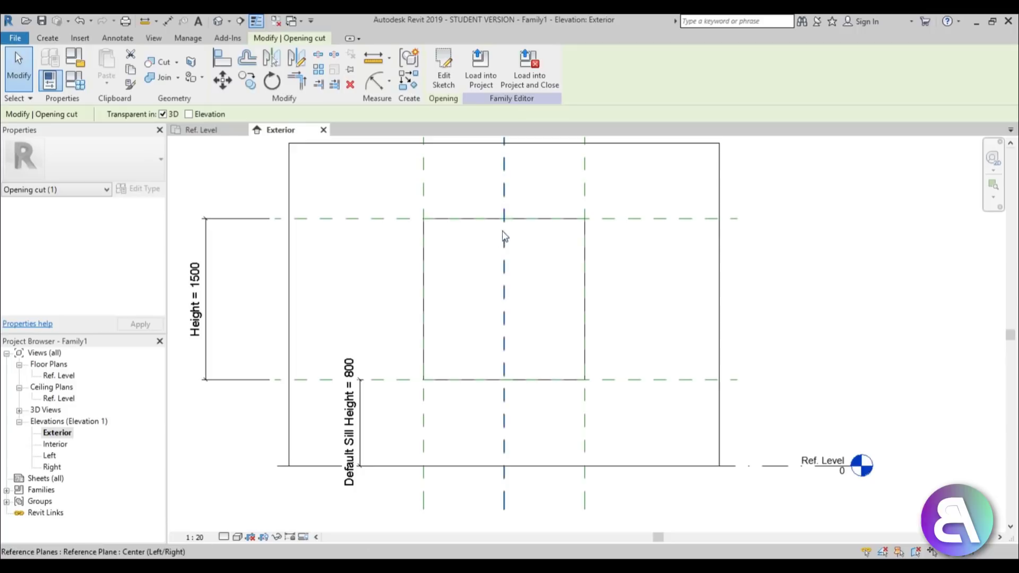
pyautogui.click(444, 80)
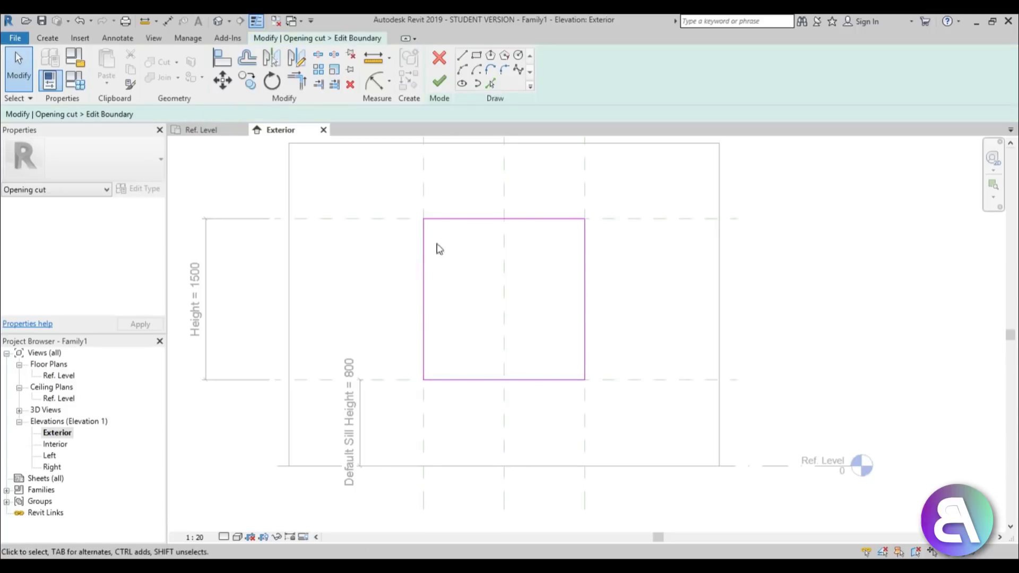
pyautogui.click(439, 58)
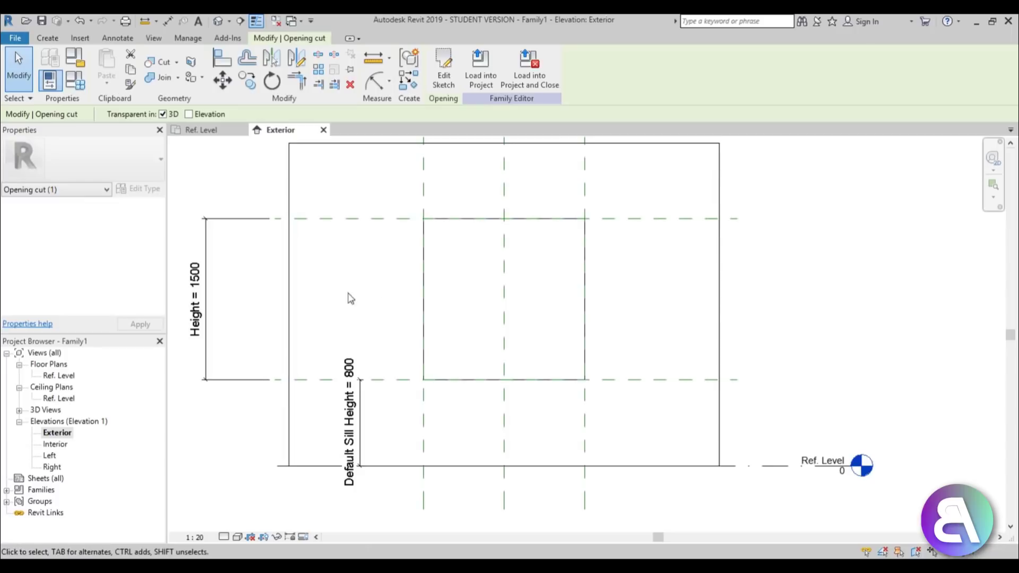
pyautogui.click(640, 297)
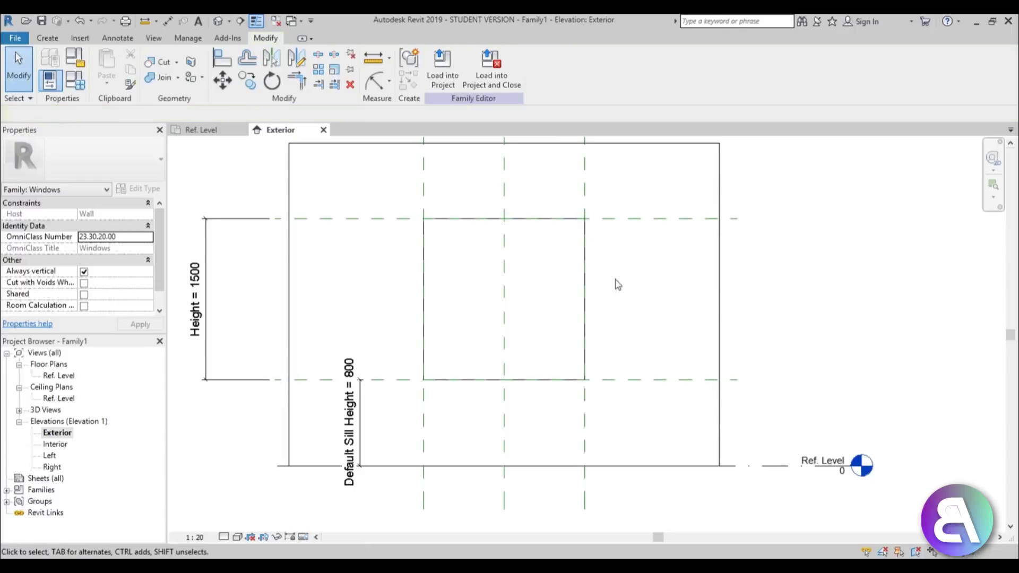
pyautogui.press('r')
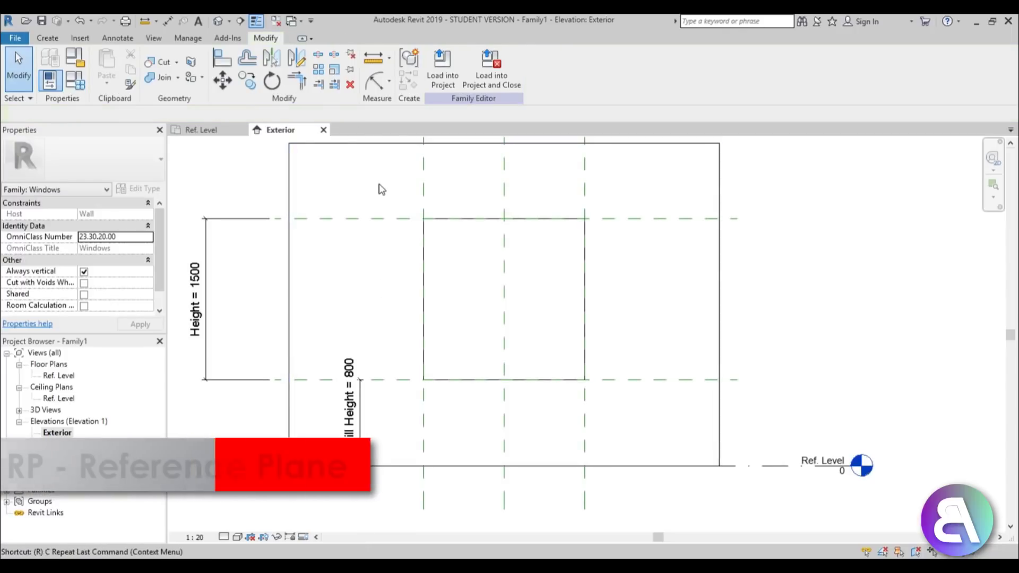
pyautogui.press('p')
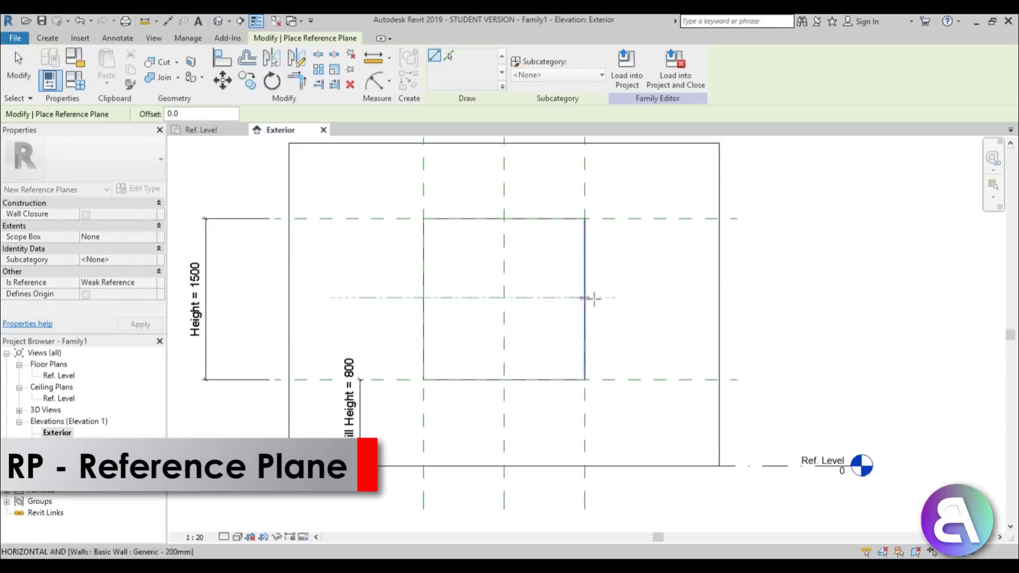
pyautogui.click(654, 297)
pyautogui.press('Escape')
pyautogui.press('Escape')
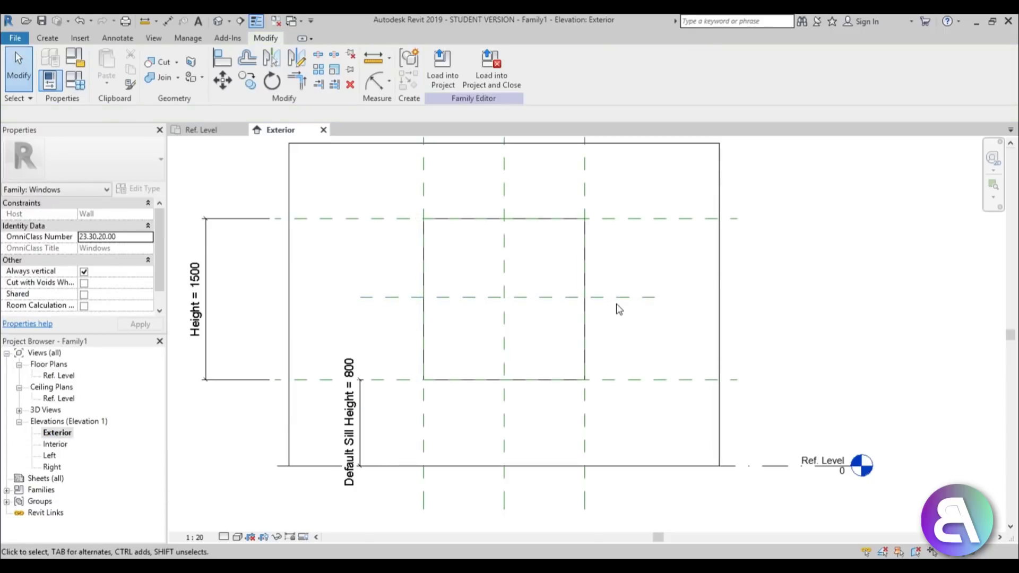
# Name the new horizontal reference plane 'center'.
pyautogui.click(616, 298)
pyautogui.click(383, 304)
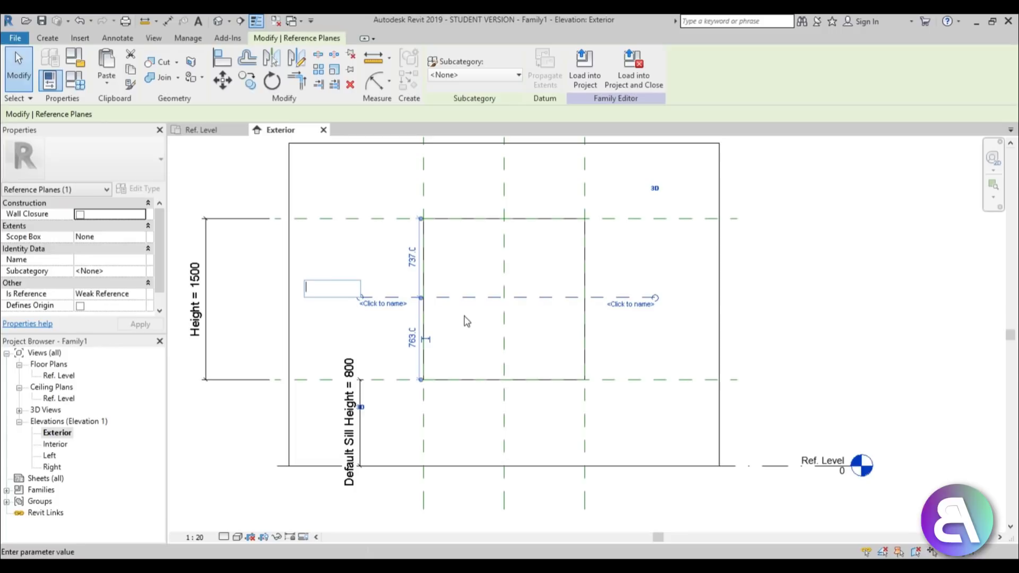
pyautogui.write('center')
pyautogui.press('Return')
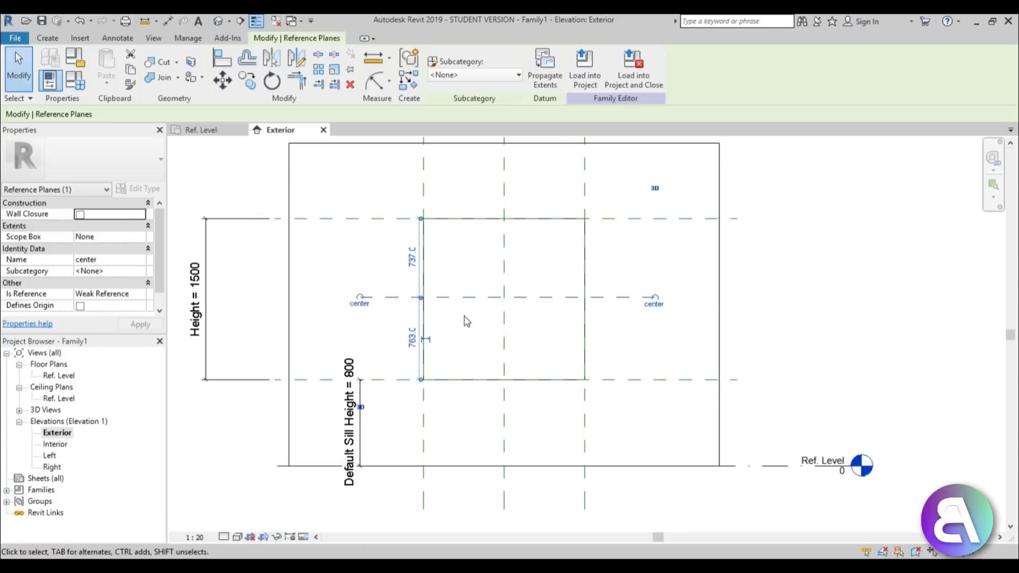
pyautogui.click(380, 273)
# Dimension the top, center and bottom planes and make the dimension EQ.
pyautogui.press('d')
pyautogui.press('i')
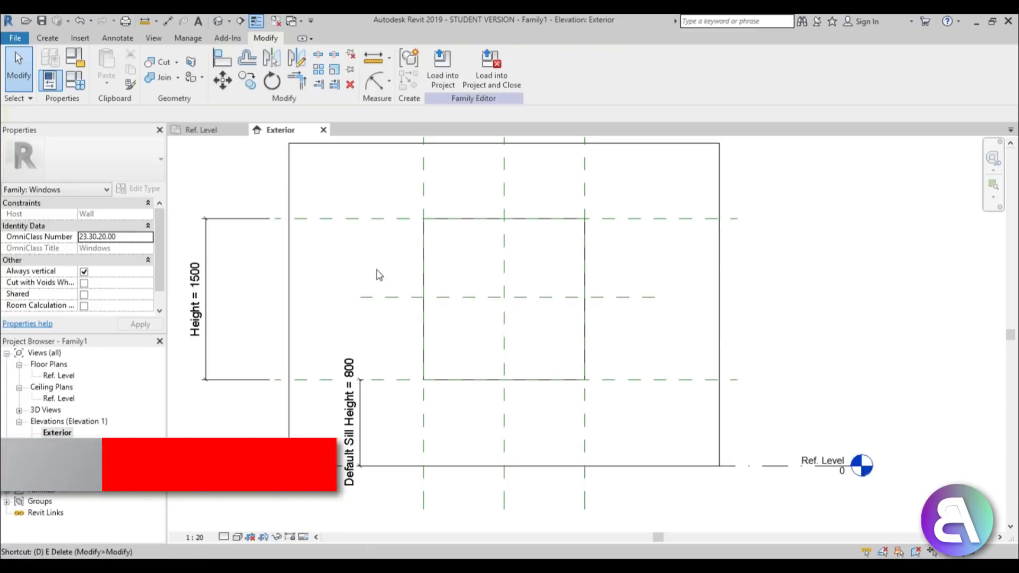
pyautogui.click(391, 218)
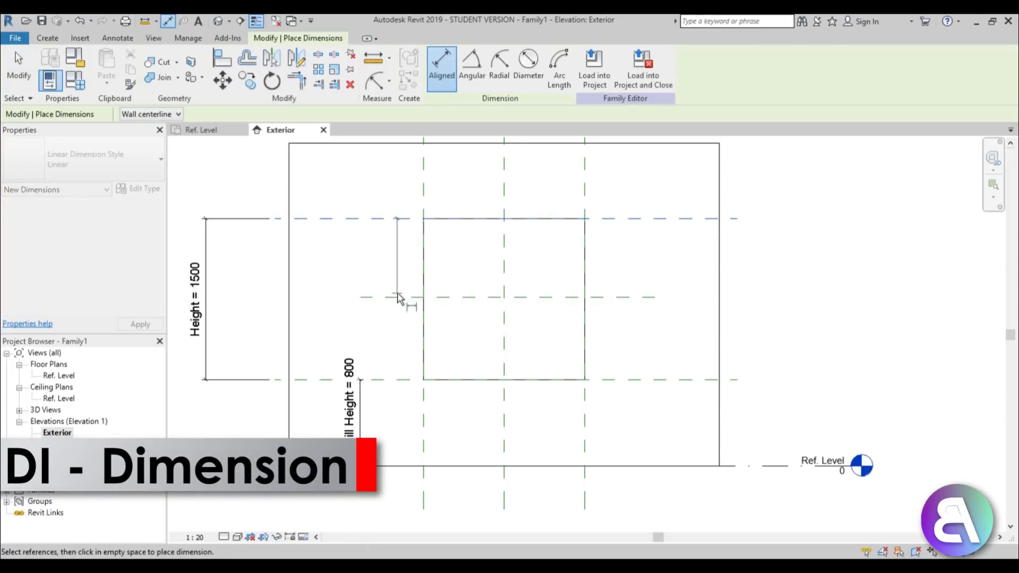
pyautogui.click(398, 297)
pyautogui.click(398, 380)
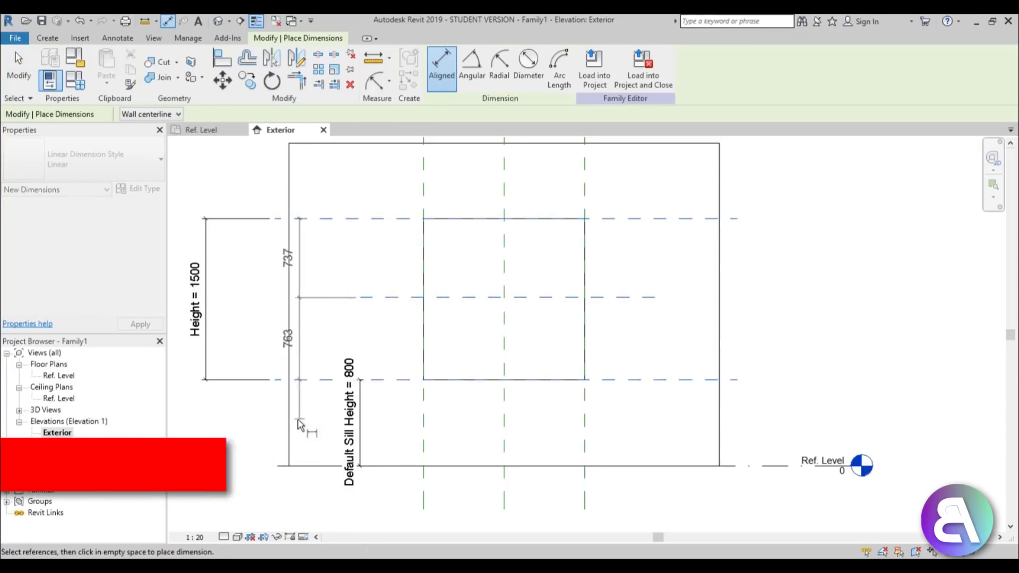
pyautogui.click(267, 423)
pyautogui.click(238, 299)
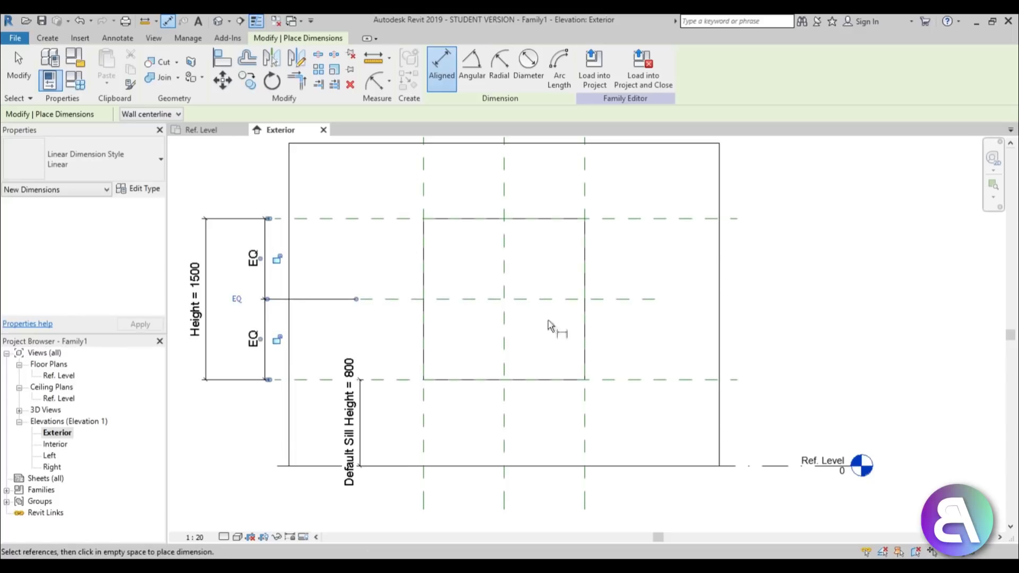
pyautogui.press('Escape')
pyautogui.press('Escape')
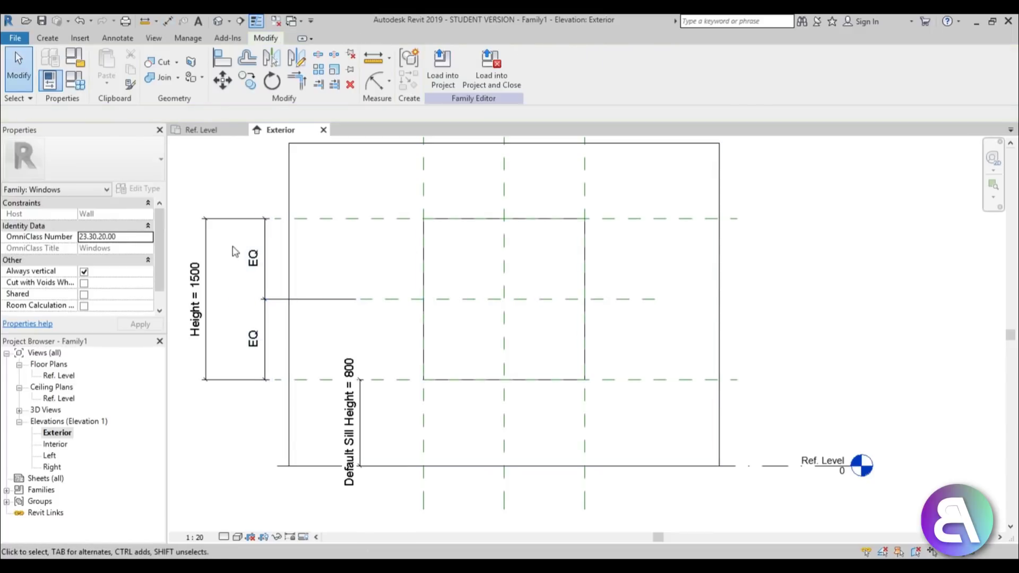
pyautogui.click(491, 301)
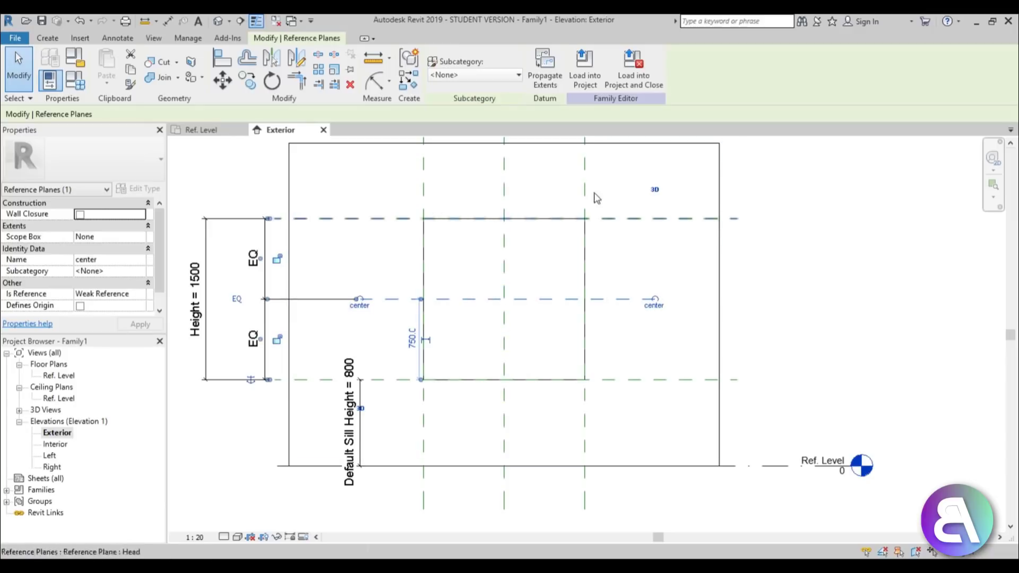
pyautogui.scroll(3, 509, 321)
pyautogui.press('Escape')
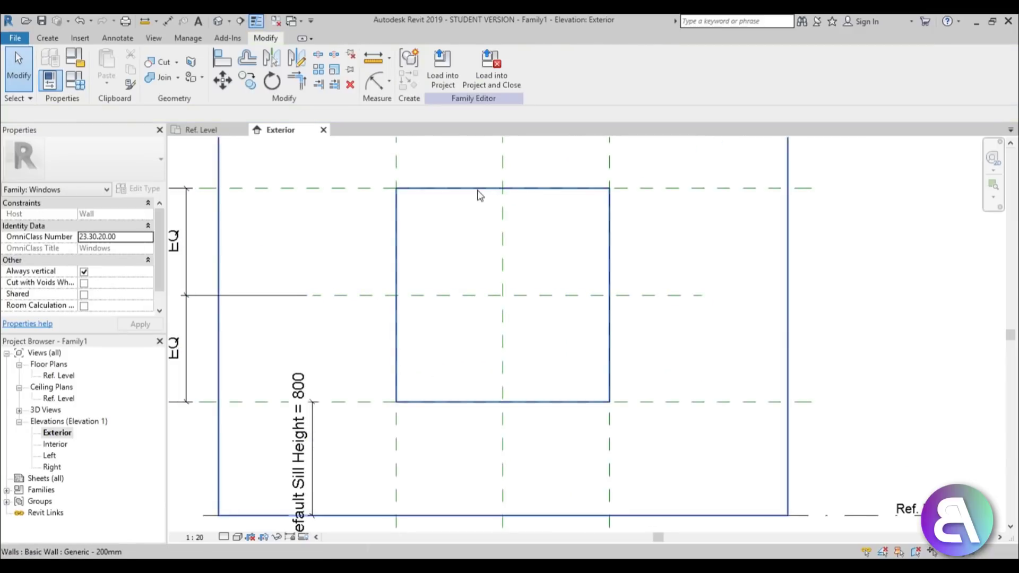
# Delete the square opening sketch and draw a circle centred at the plane intersection.
pyautogui.click(480, 189)
pyautogui.click(440, 69)
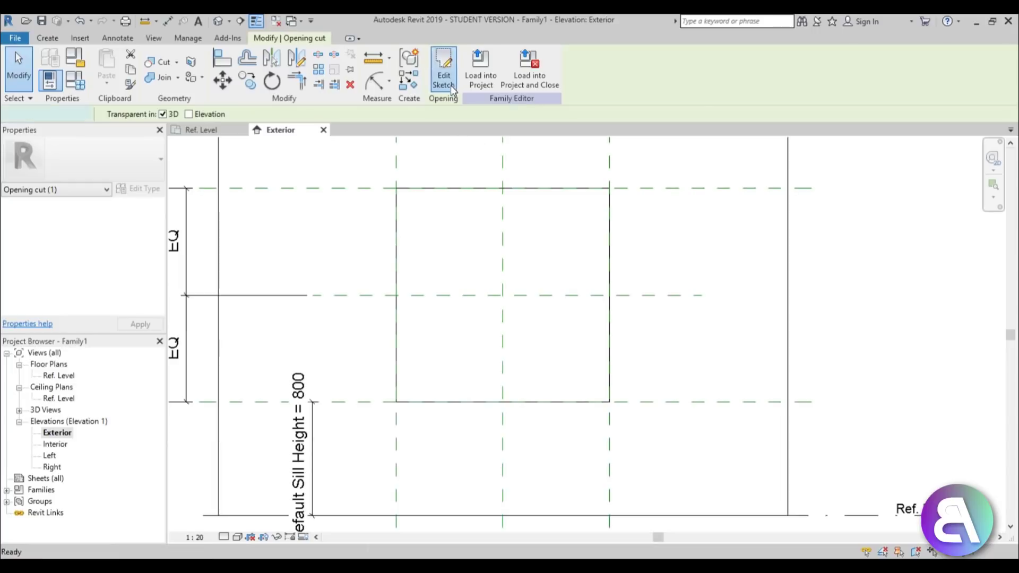
pyautogui.moveTo(357, 175); pyautogui.dragTo(676, 493)
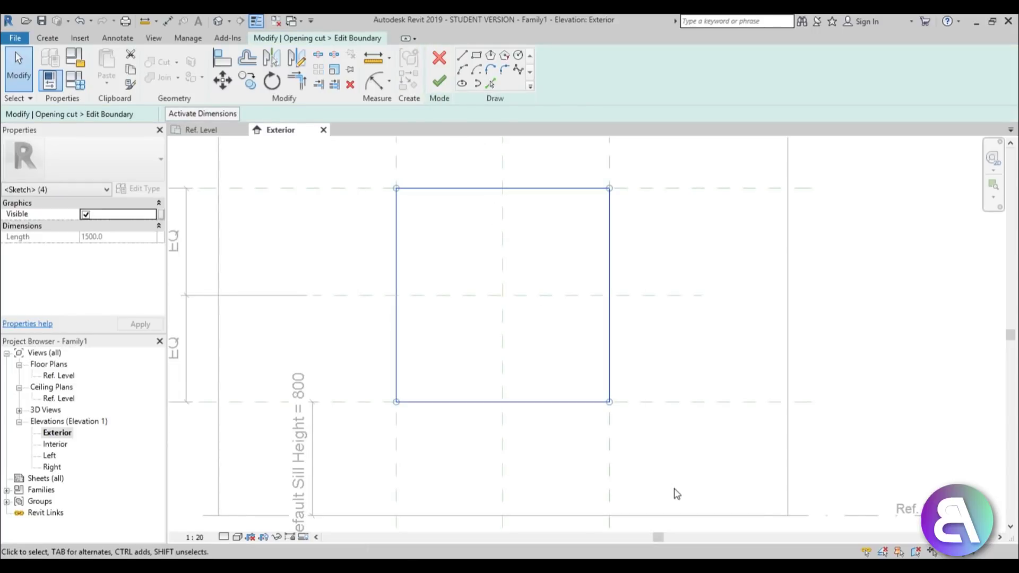
pyautogui.press('Delete')
pyautogui.click(518, 55)
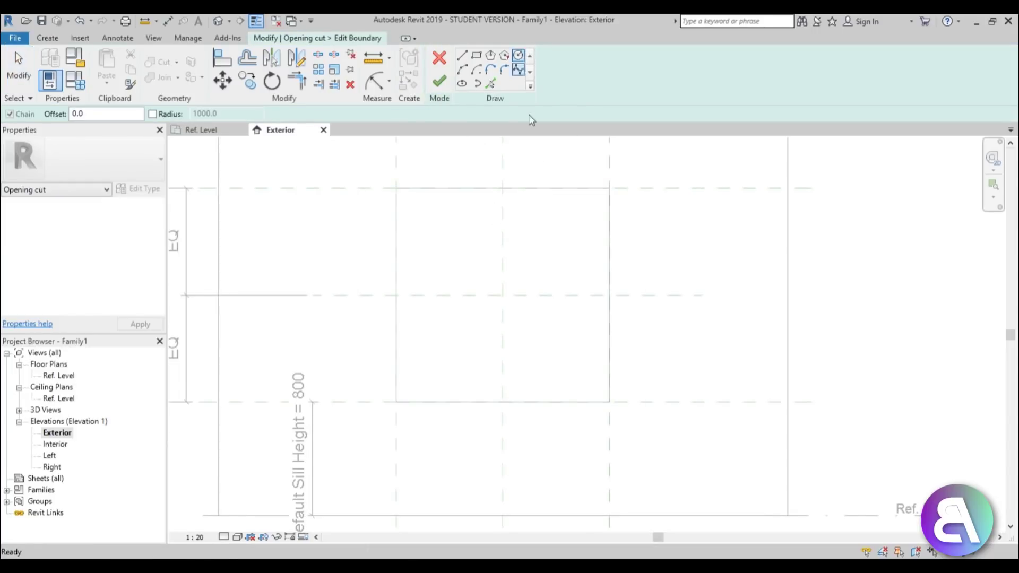
pyautogui.click(503, 296)
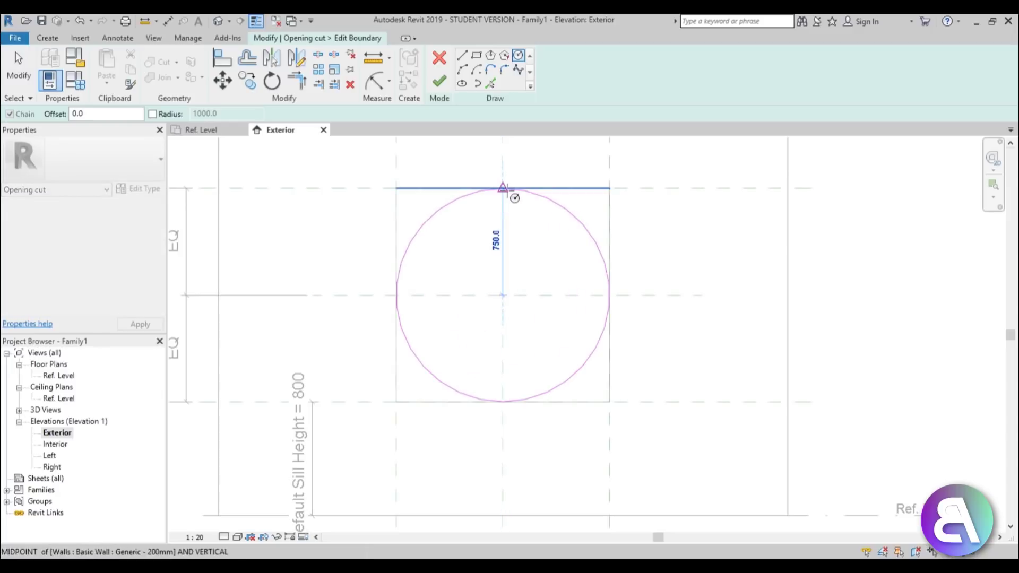
pyautogui.click(503, 188)
pyautogui.press('Escape')
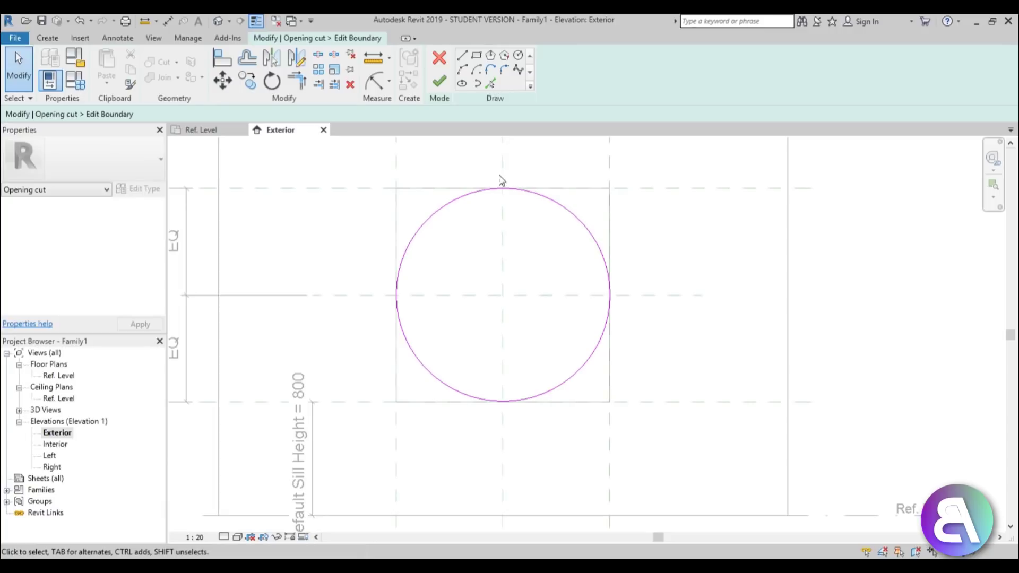
# Align the circle to the top plane, make its 750 radius dimension permanent, and start a parameter for it.
pyautogui.press('a')
pyautogui.press('l')
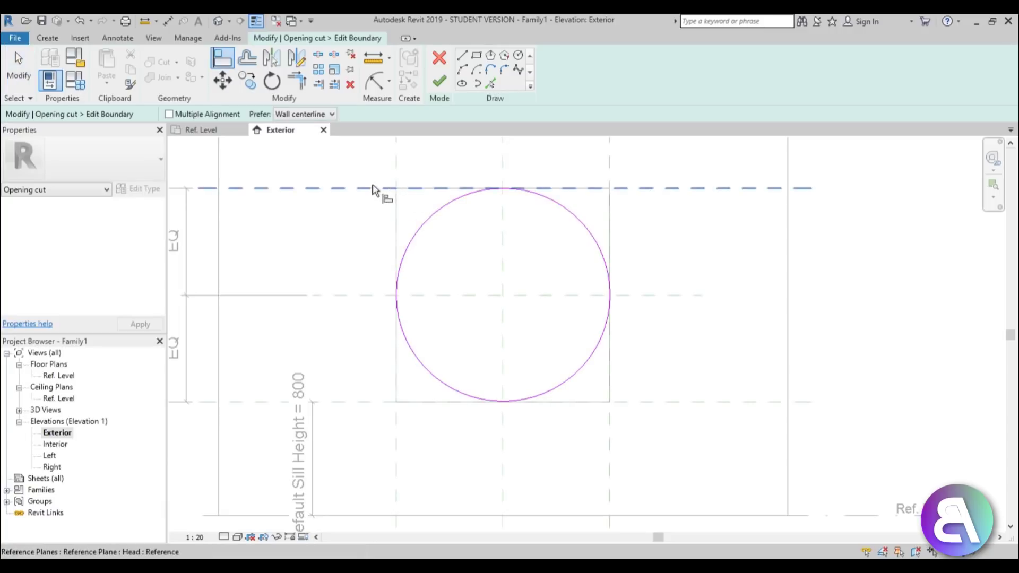
pyautogui.click(373, 188)
pyautogui.press('Escape')
pyautogui.press('Escape')
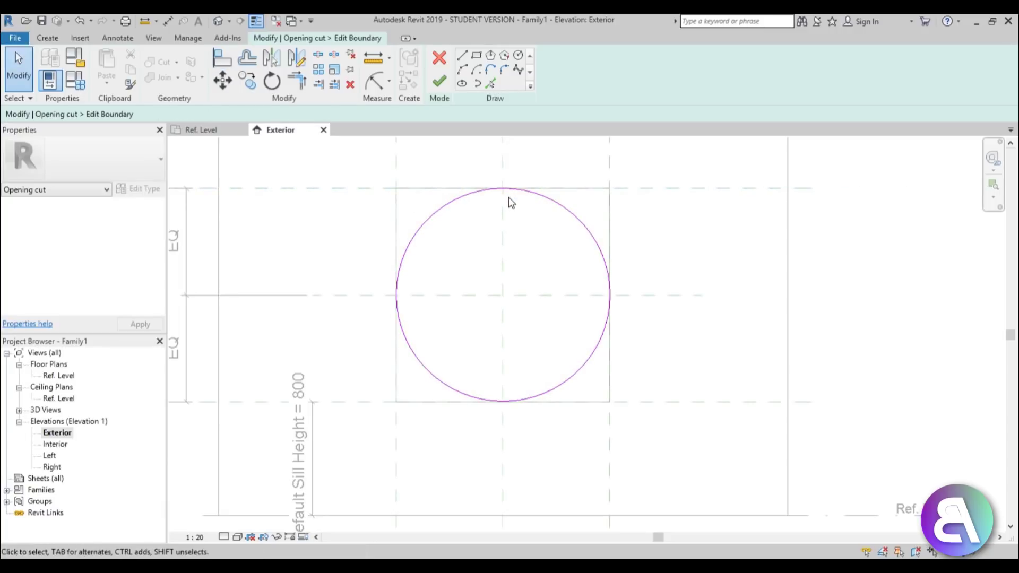
pyautogui.click(449, 202)
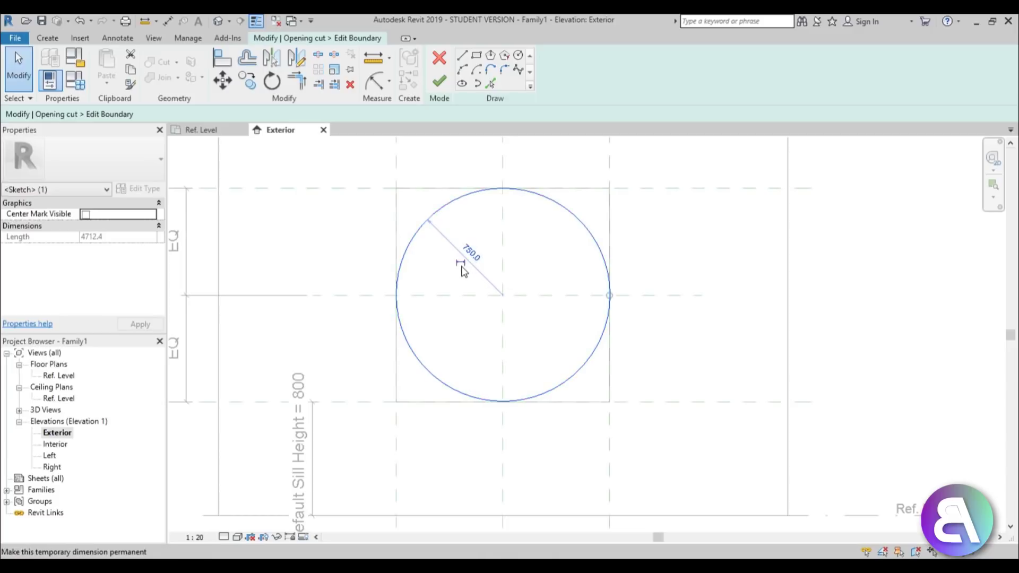
pyautogui.click(460, 262)
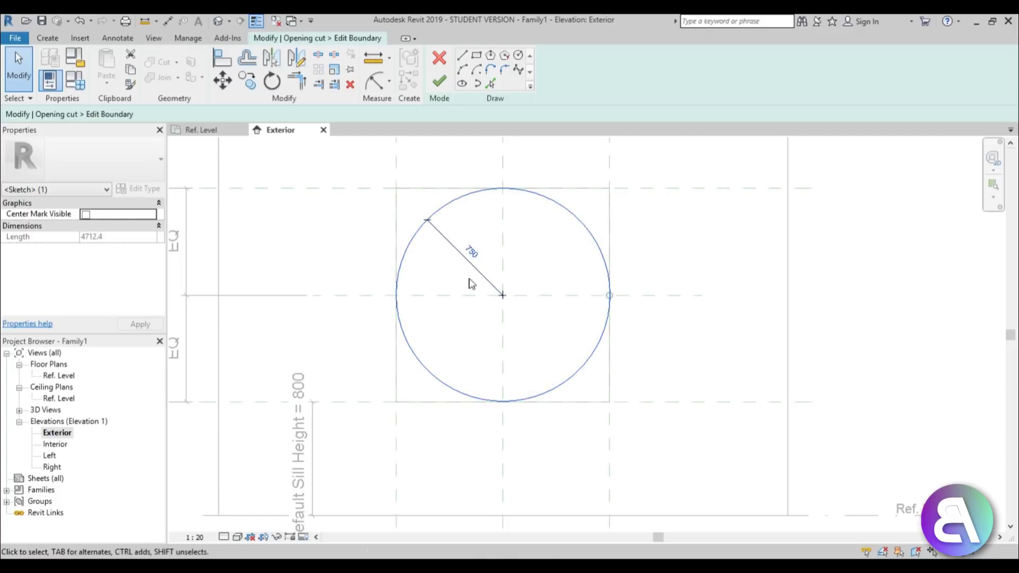
pyautogui.click(462, 292)
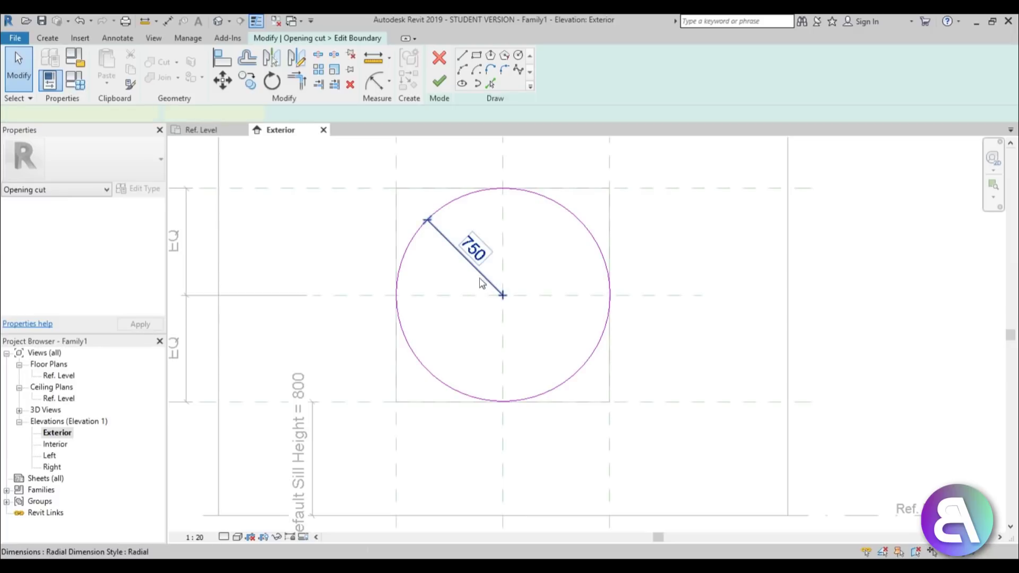
pyautogui.click(473, 249)
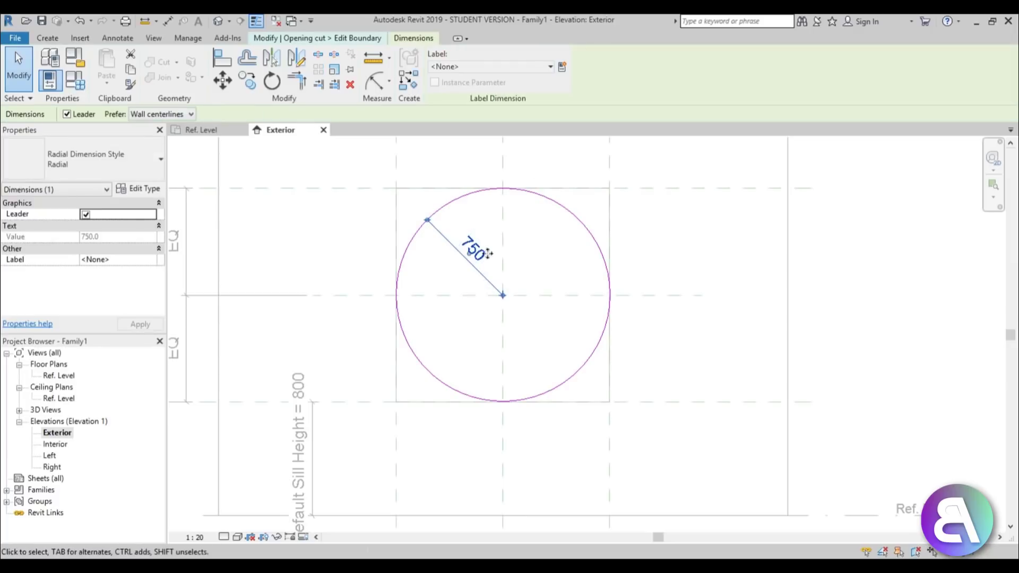
pyautogui.click(562, 67)
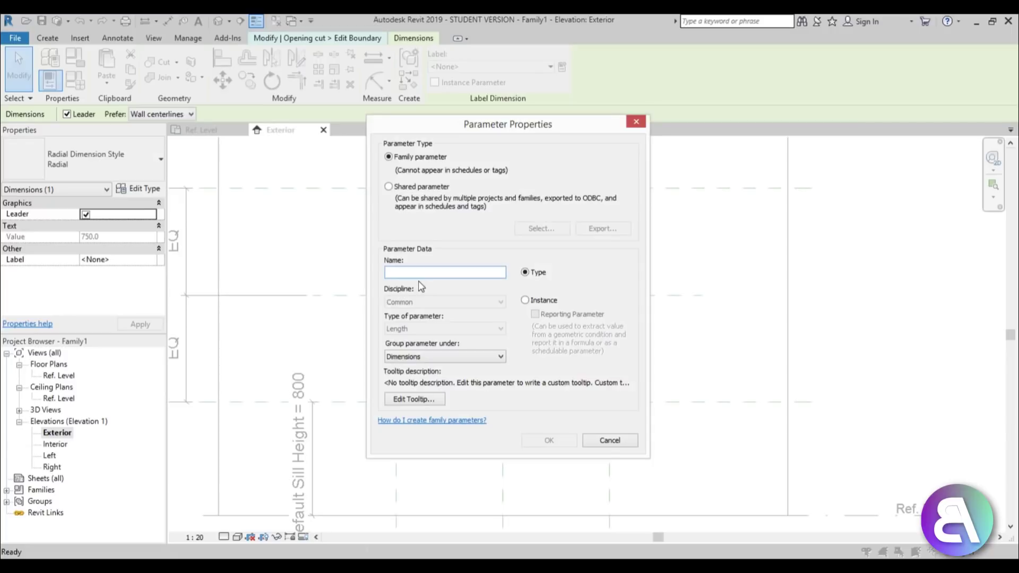
# Name the parameter 'radius' and set its formula to Height / 2, giving 750.
pyautogui.write('radius')
pyautogui.press('Return')
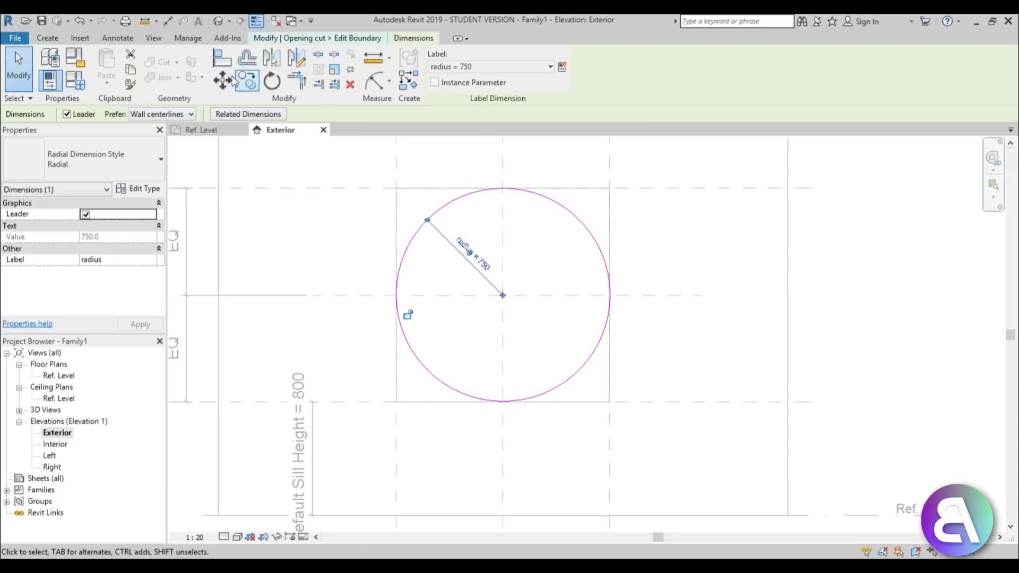
pyautogui.click(75, 80)
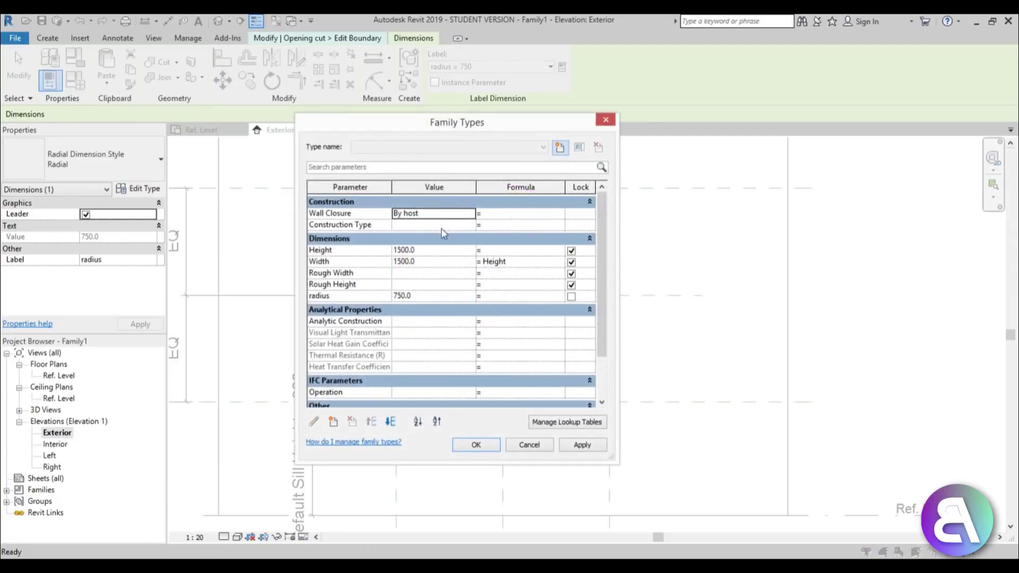
pyautogui.click(349, 250)
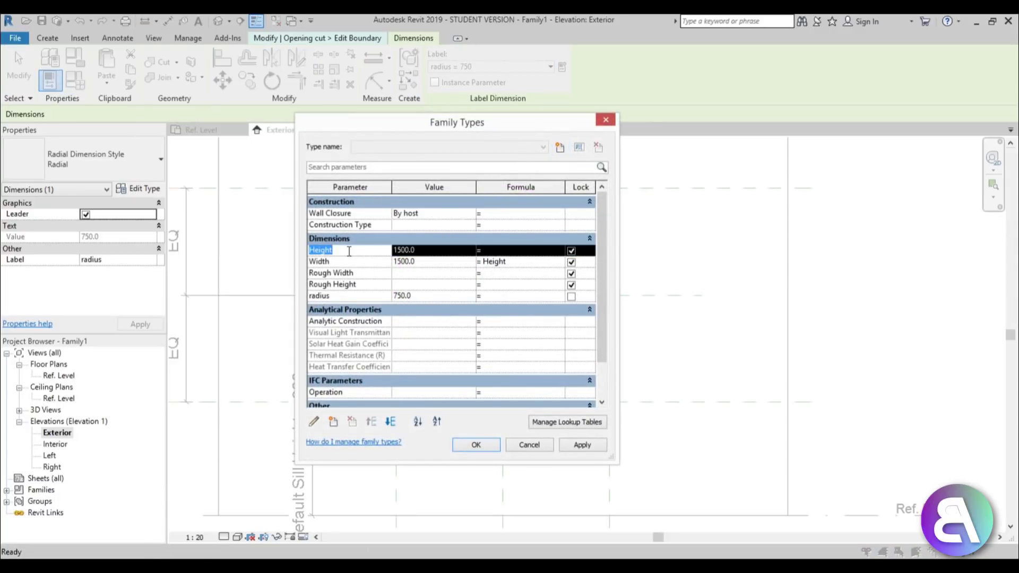
pyautogui.click(495, 297)
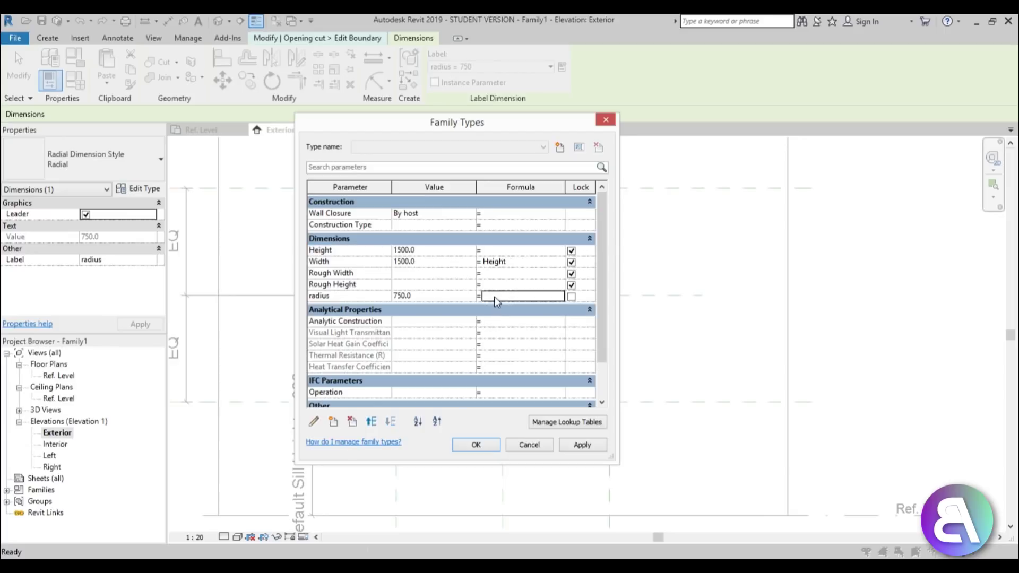
pyautogui.write('Height / 2')
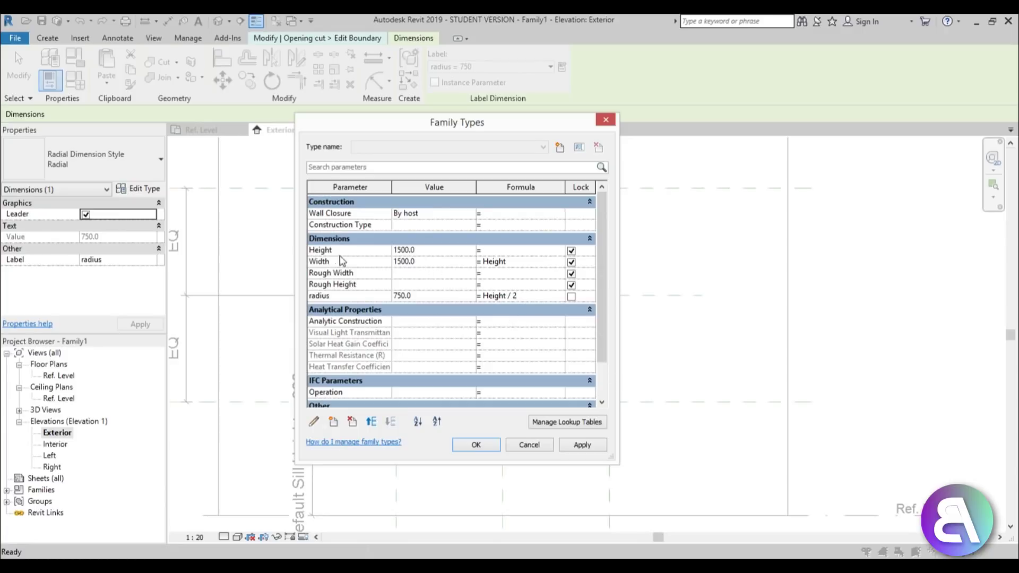
pyautogui.click(583, 445)
pyautogui.click(476, 446)
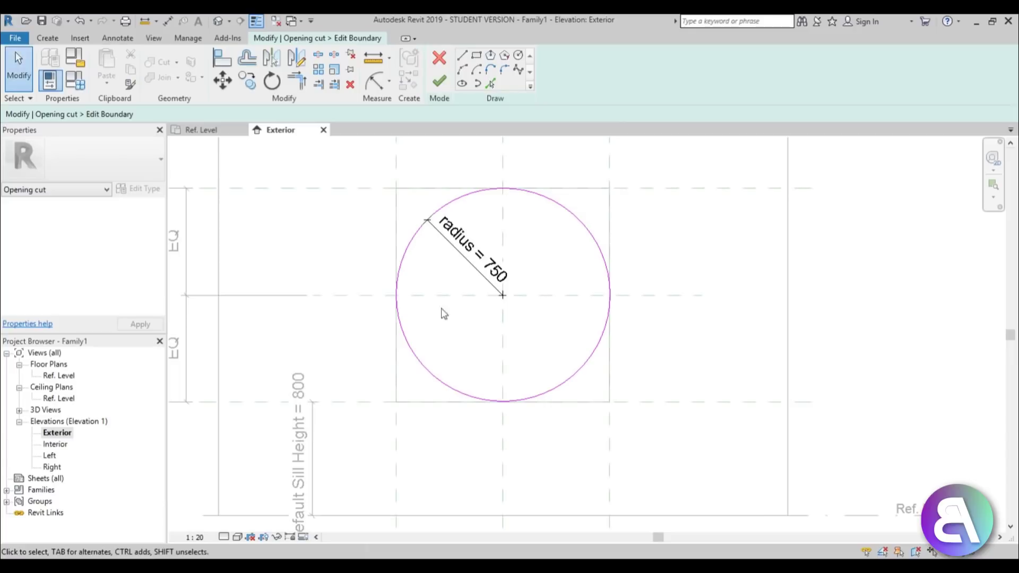
# Finish the circular opening, inspect the round wall cut in 3D, and return to the Exterior elevation.
pyautogui.click(439, 81)
pyautogui.press('Escape')
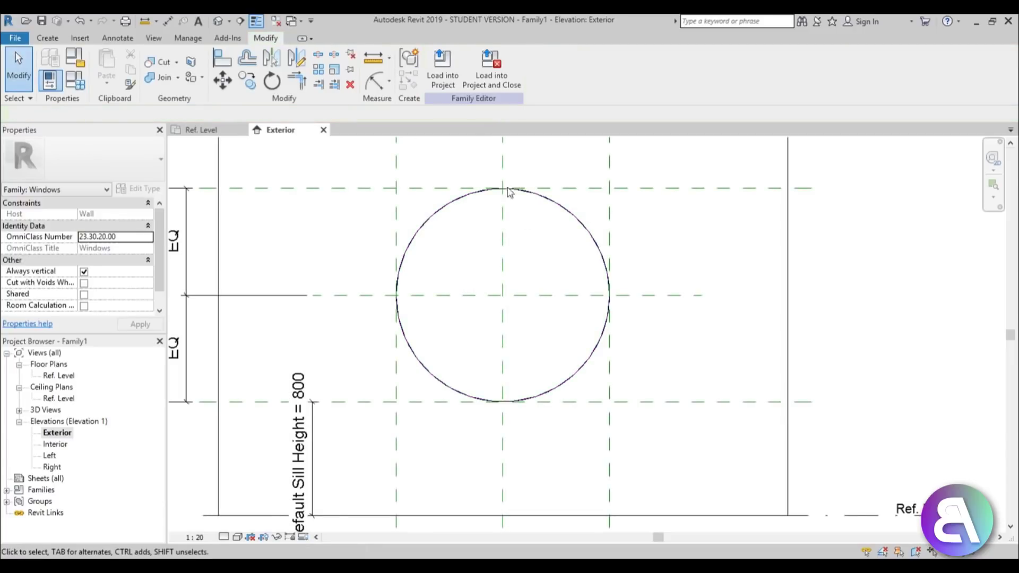
pyautogui.click(218, 20)
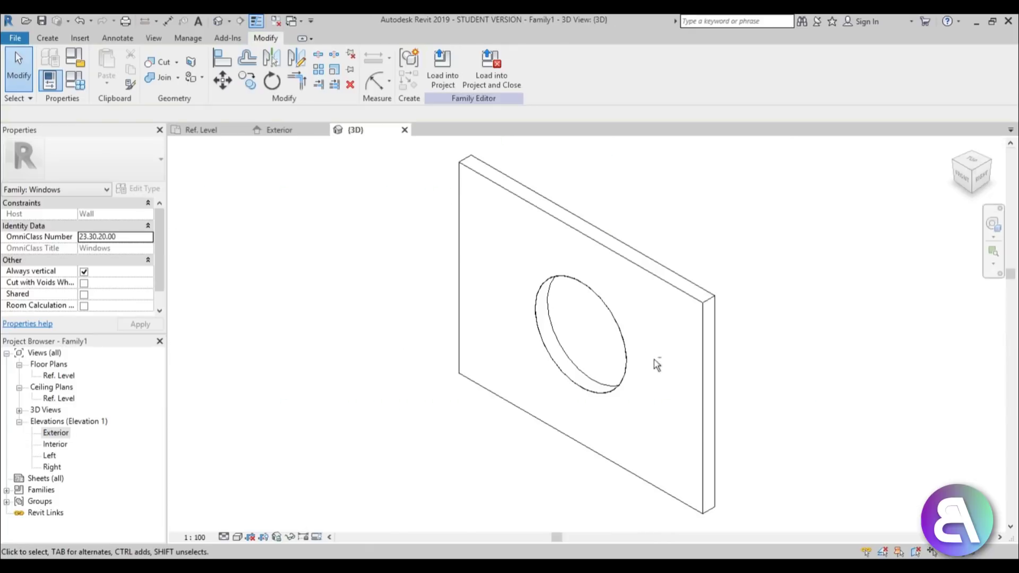
pyautogui.keyDown('shift'); pyautogui.moveTo(658, 366); pyautogui.dragTo(703, 321, button='middle'); pyautogui.keyUp('shift')
pyautogui.scroll(2, 644, 325)
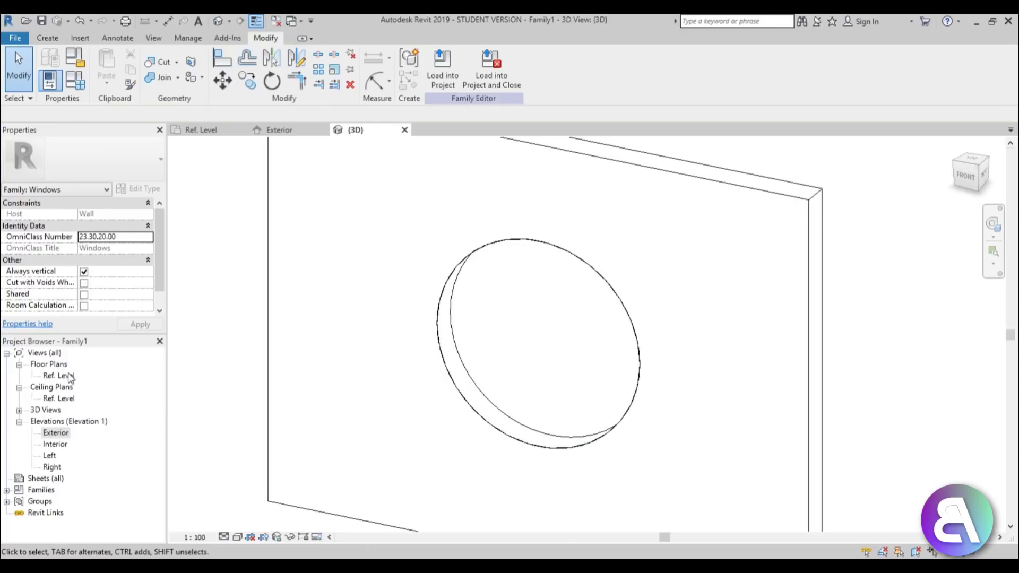
pyautogui.doubleClick(55, 433)
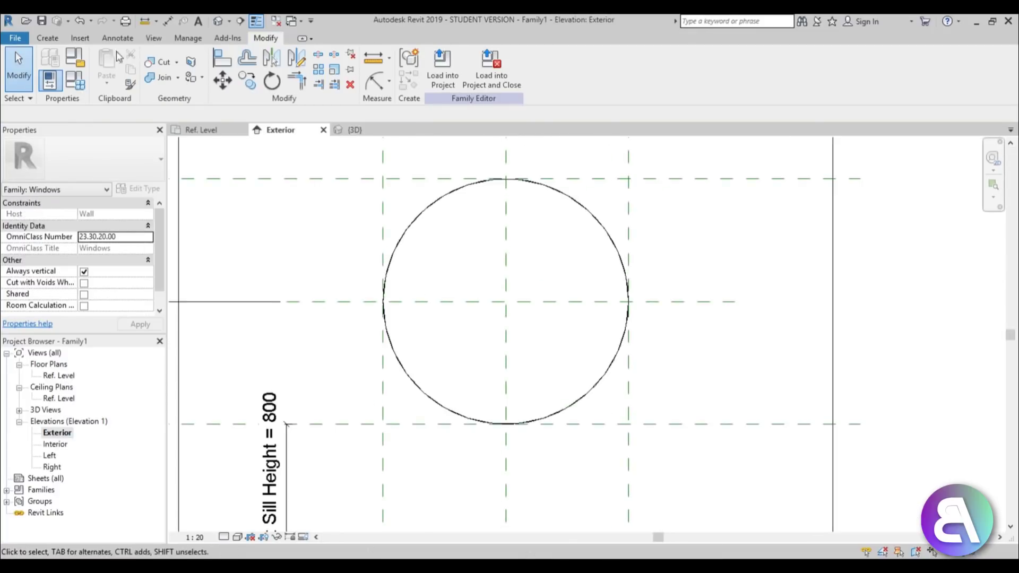
pyautogui.click(47, 38)
# Start an extrusion with a 750 circle at the plane intersection, its radius dimension labelled 'radius'.
pyautogui.click(108, 79)
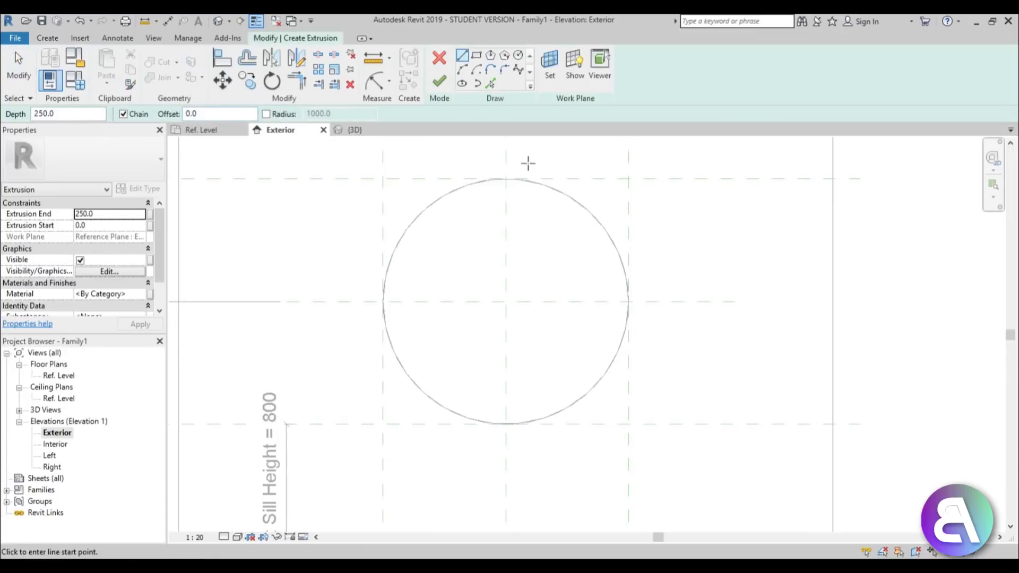
pyautogui.click(518, 57)
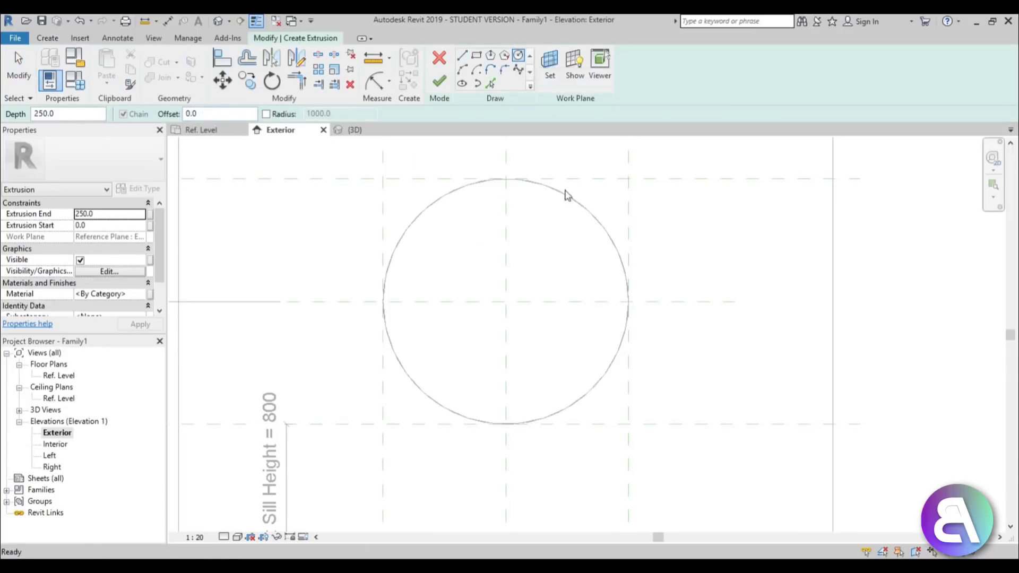
pyautogui.click(507, 302)
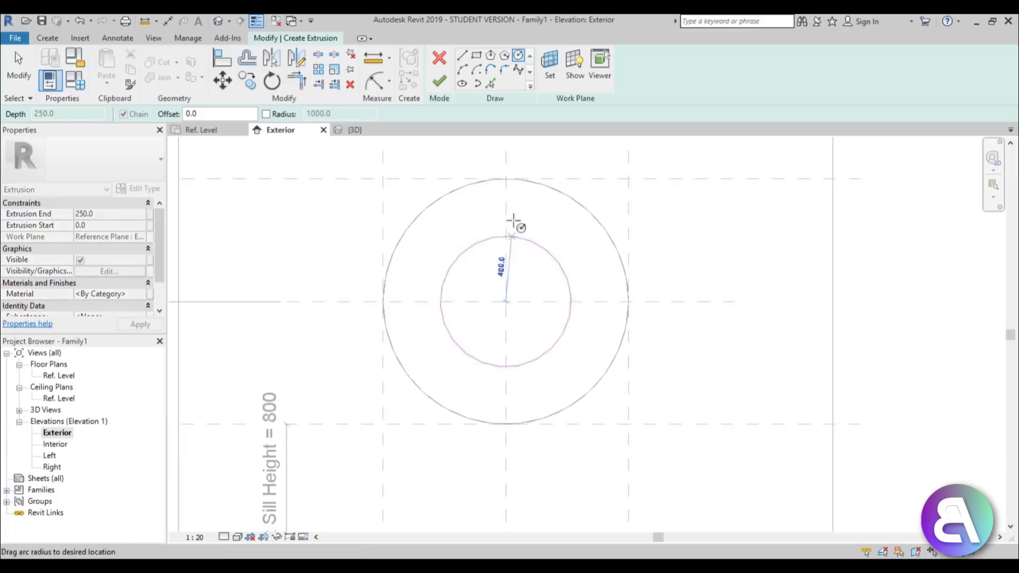
pyautogui.click(518, 183)
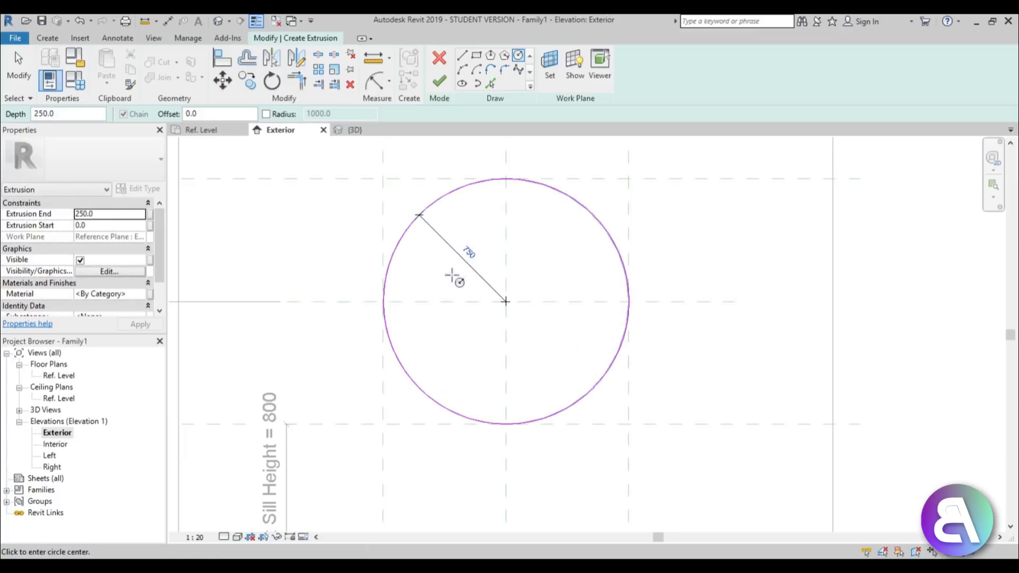
pyautogui.click(458, 264)
pyautogui.press('Escape')
pyautogui.click(466, 254)
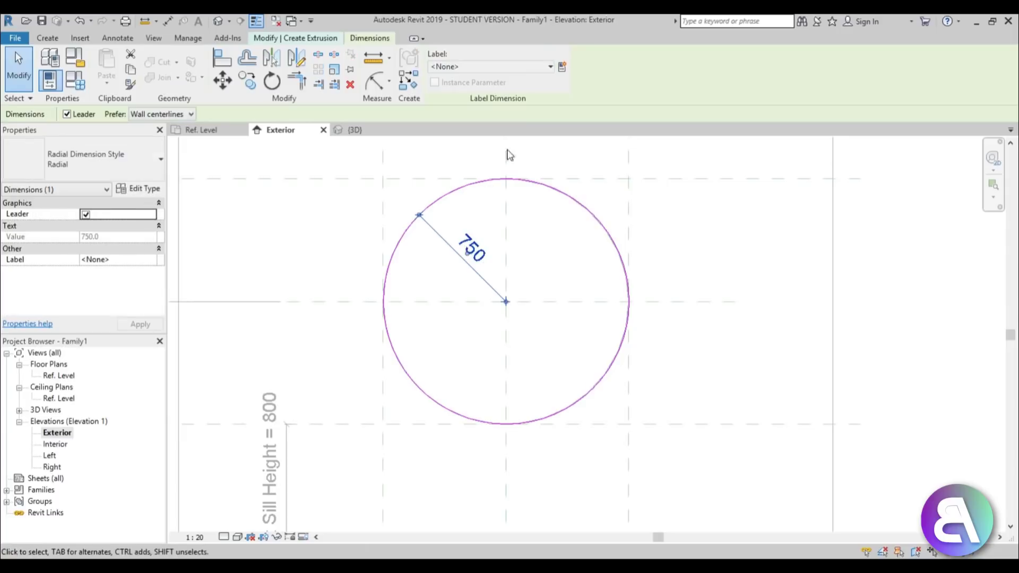
pyautogui.click(531, 67)
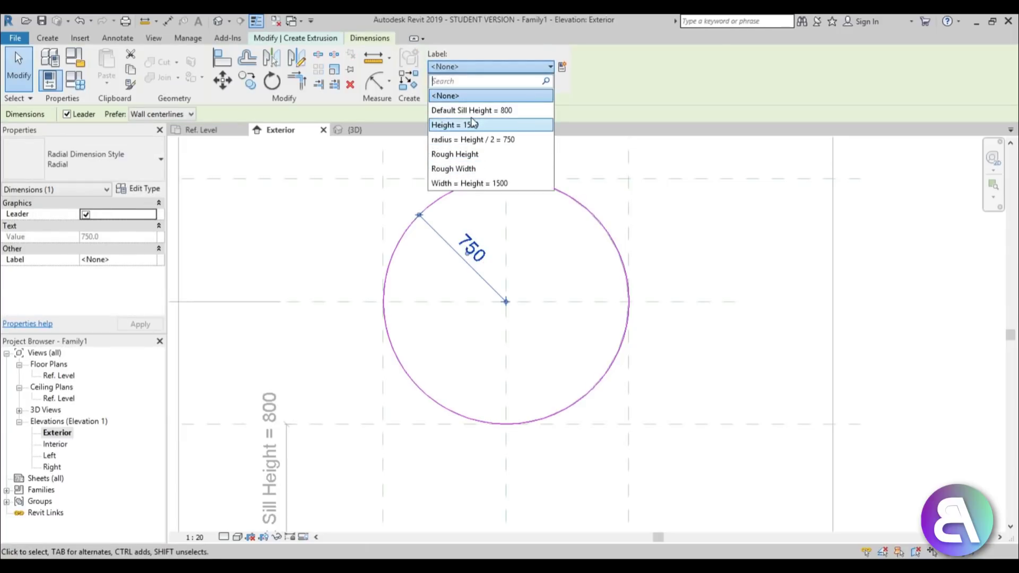
pyautogui.click(493, 140)
pyautogui.press('Escape')
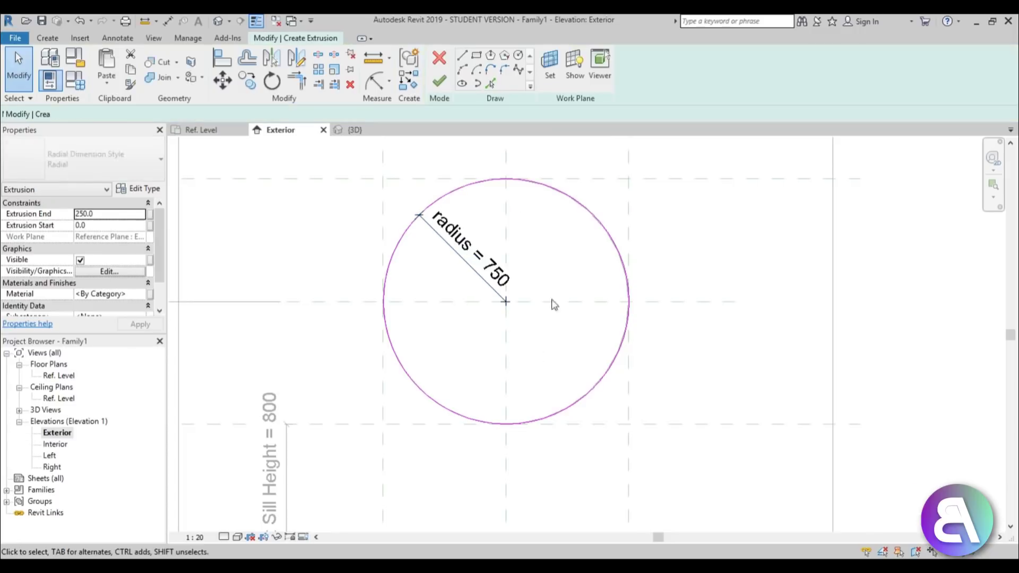
# Draw an inner circle at the plane intersection and set its radius to 720.
pyautogui.click(518, 55)
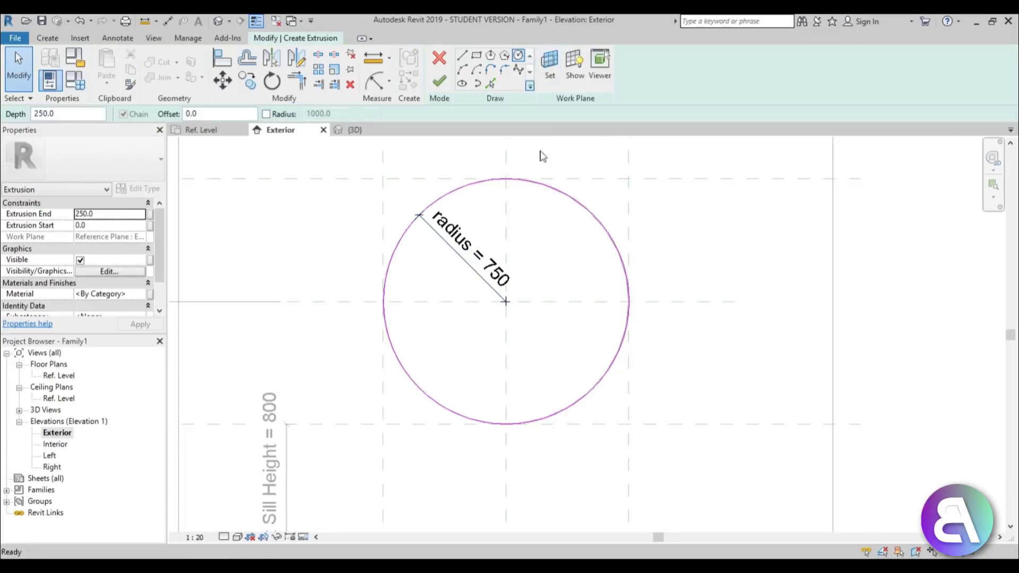
pyautogui.click(506, 301)
pyautogui.click(500, 187)
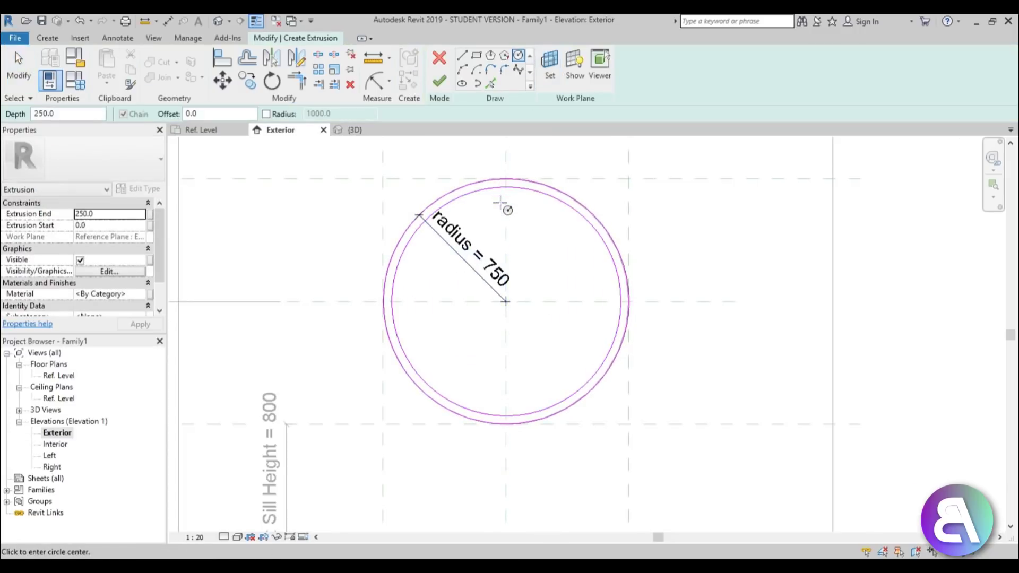
pyautogui.press('Escape')
pyautogui.press('Escape')
pyautogui.click(468, 255)
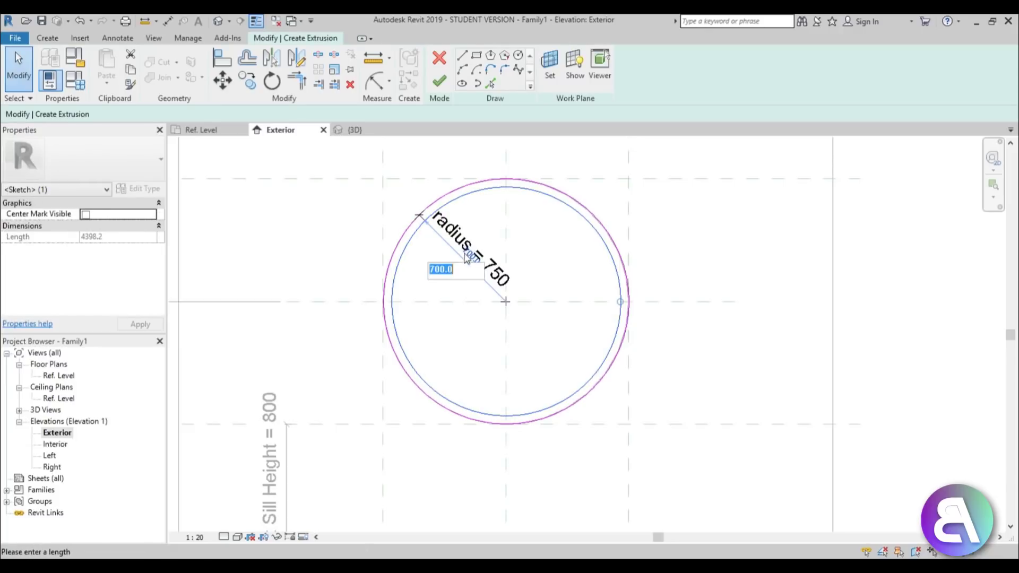
pyautogui.click(433, 272)
pyautogui.press('Return')
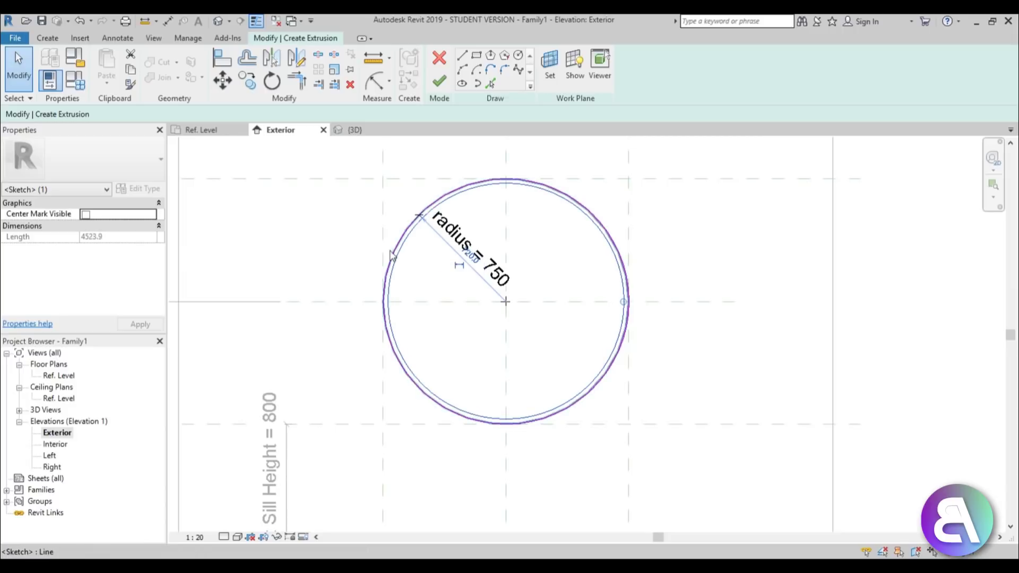
# Make the inner circle's 720 radius dimension permanent and select it.
pyautogui.click(463, 257)
pyautogui.scroll(3, 422, 233)
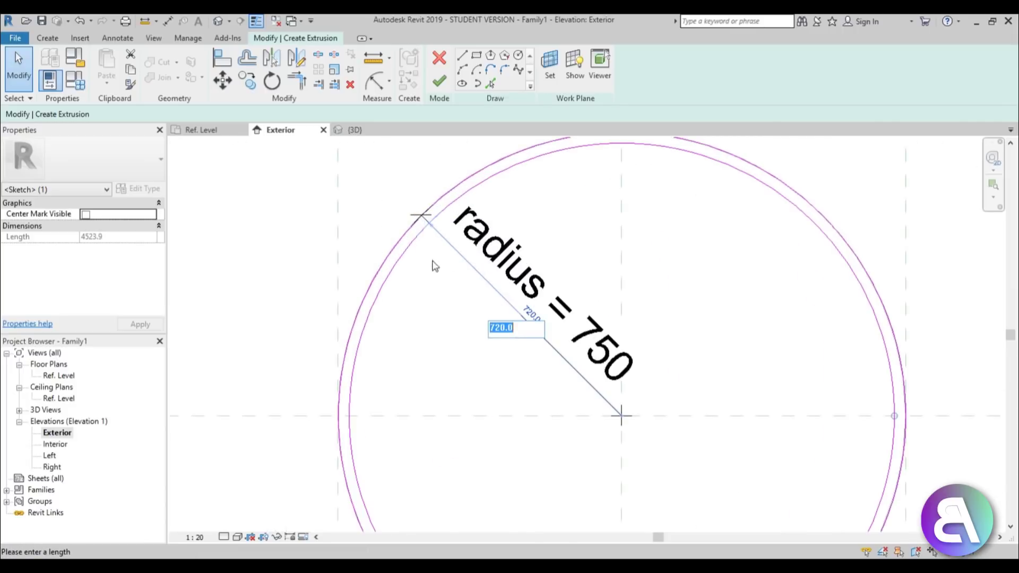
pyautogui.click(445, 334)
pyautogui.click(412, 246)
pyautogui.scroll(-1, 425, 287)
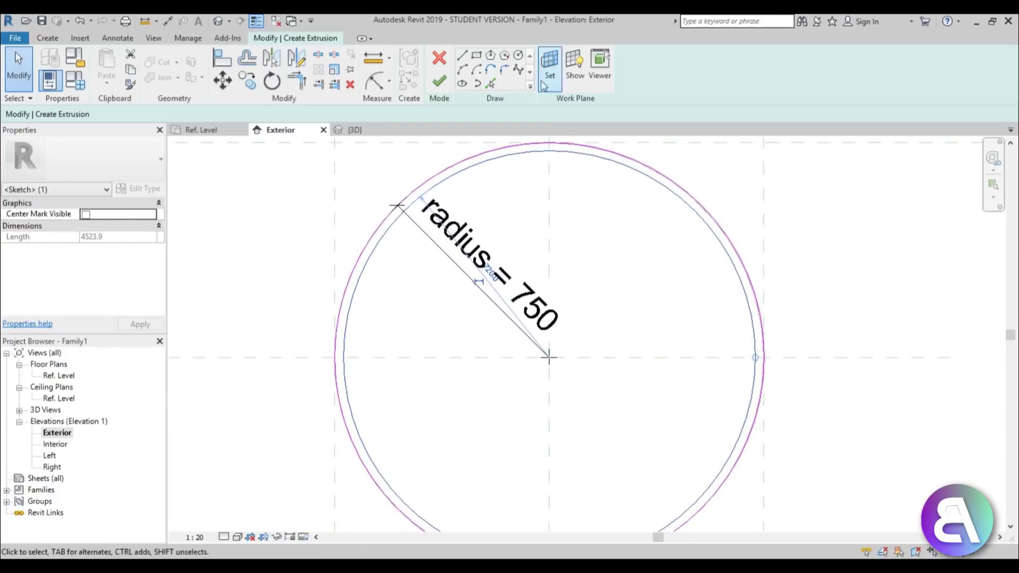
pyautogui.click(471, 299)
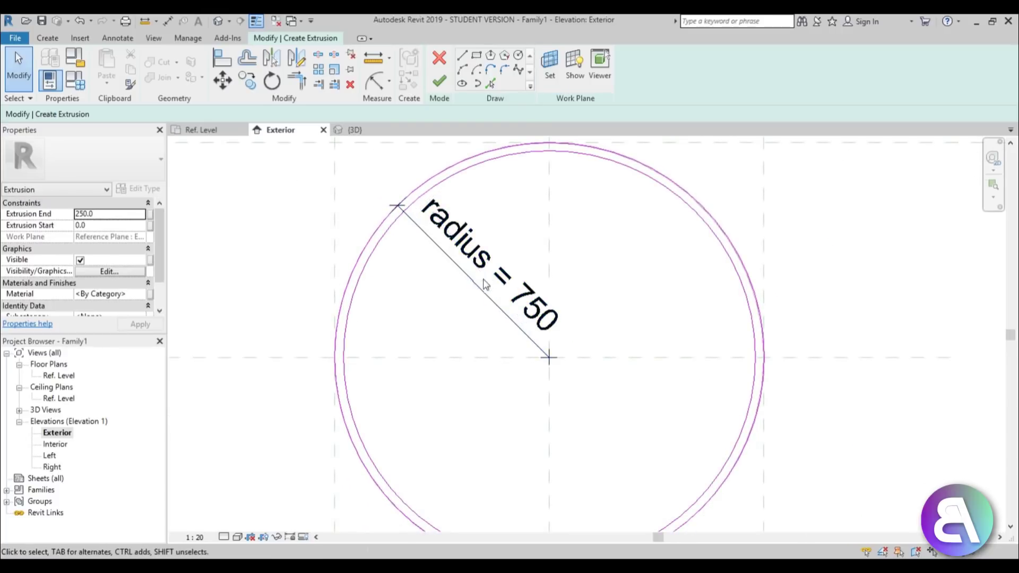
pyautogui.click(364, 273)
pyautogui.scroll(8, 504, 273)
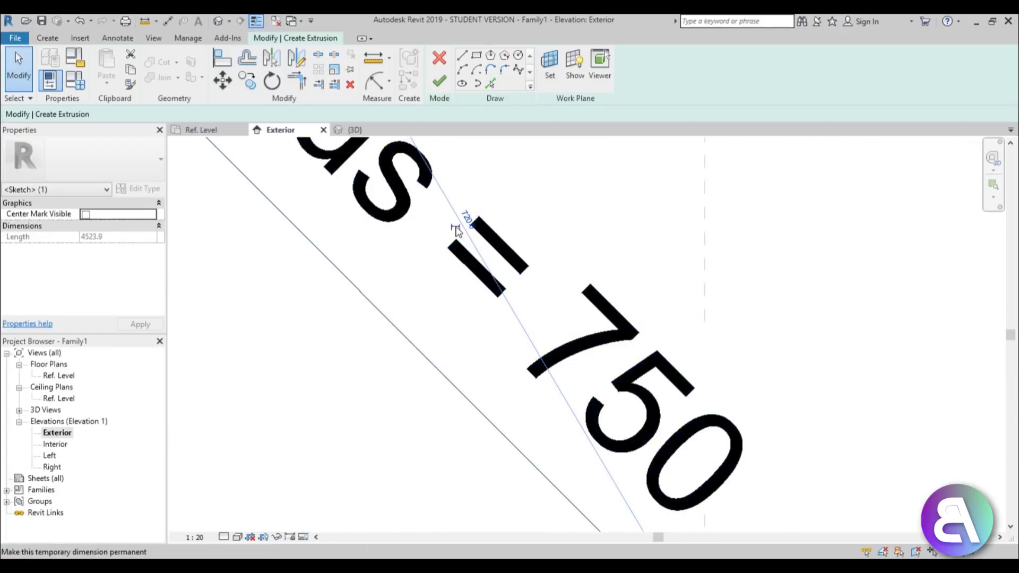
pyautogui.click(457, 231)
pyautogui.scroll(-4, 510, 201)
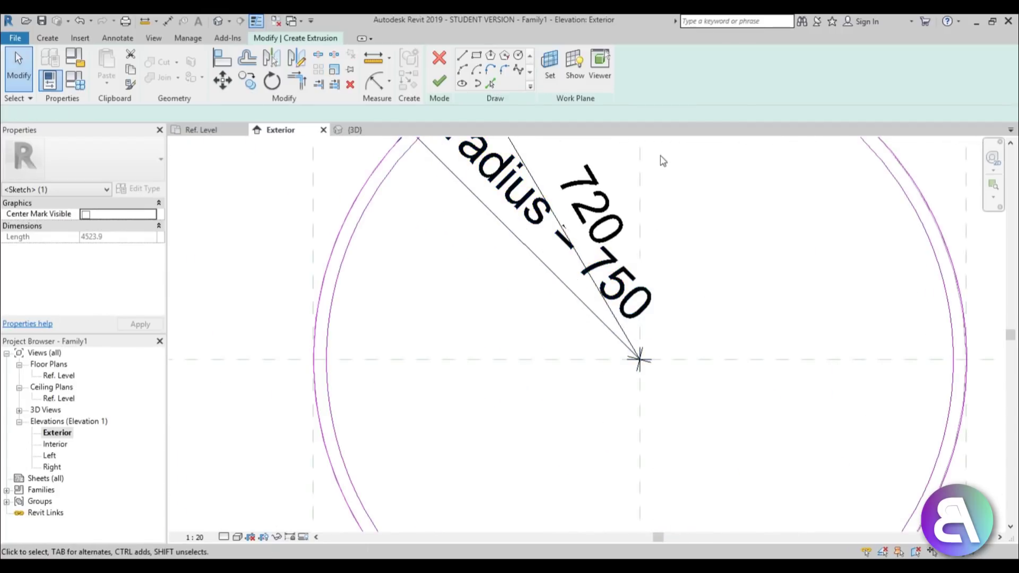
pyautogui.scroll(-2, 663, 161)
pyautogui.click(409, 264)
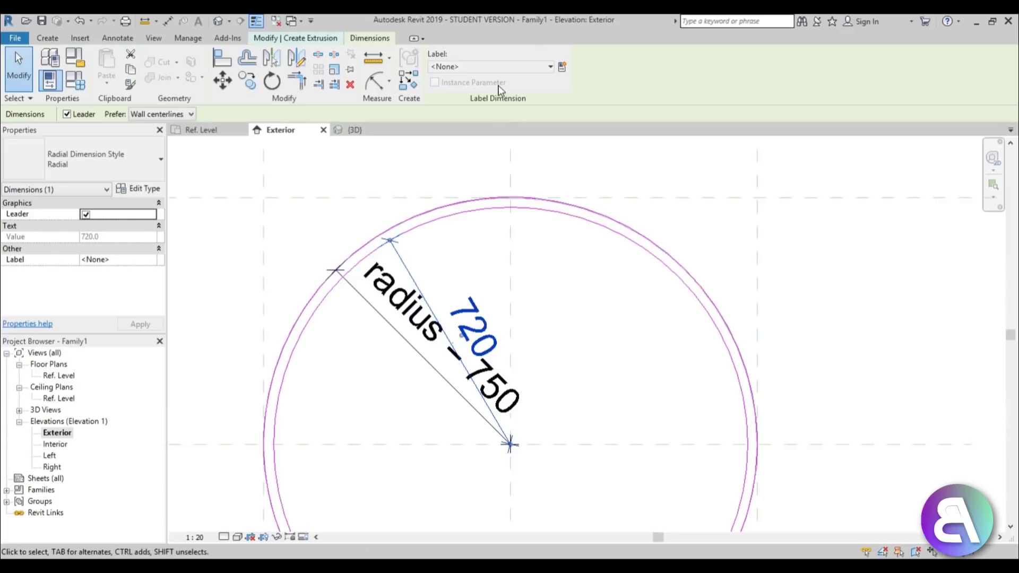
# Label the 720 dimension with a new parameter named 'offset'.
pyautogui.click(559, 72)
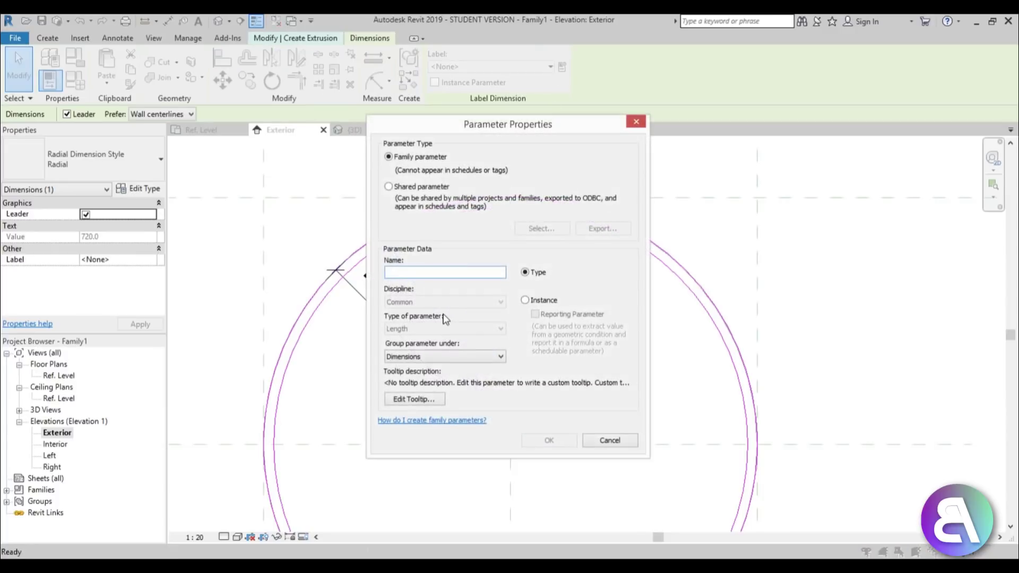
pyautogui.write('offset')
pyautogui.press('Return')
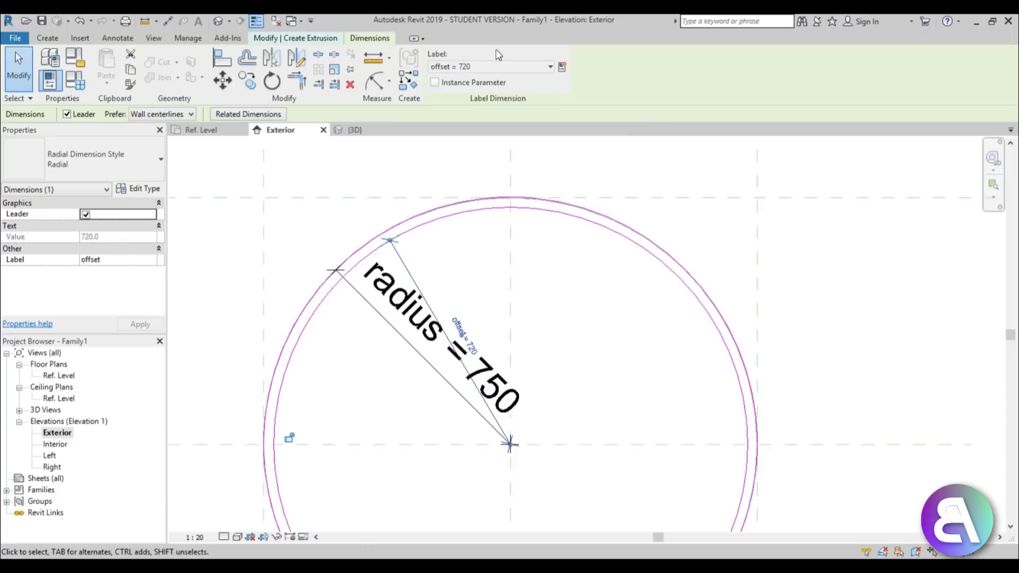
# Set the offset parameter's formula to radius - 30 mm, giving 720.
pyautogui.click(84, 83)
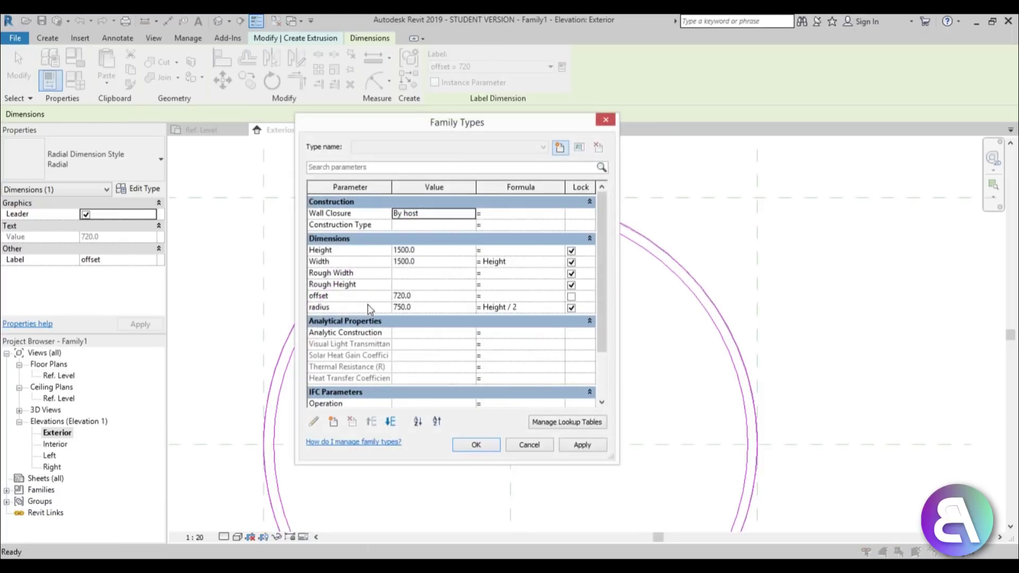
pyautogui.click(341, 306)
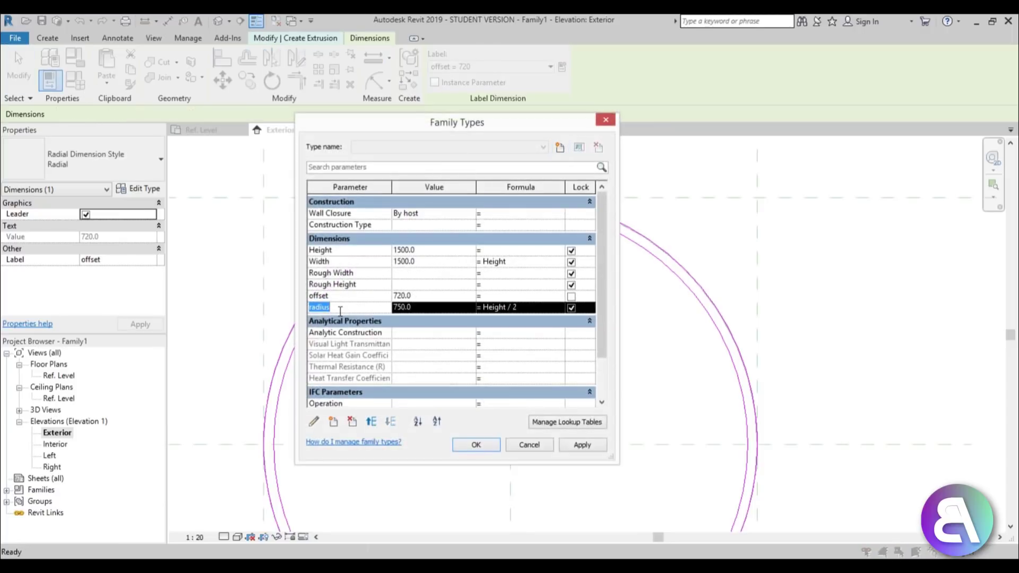
pyautogui.click(488, 297)
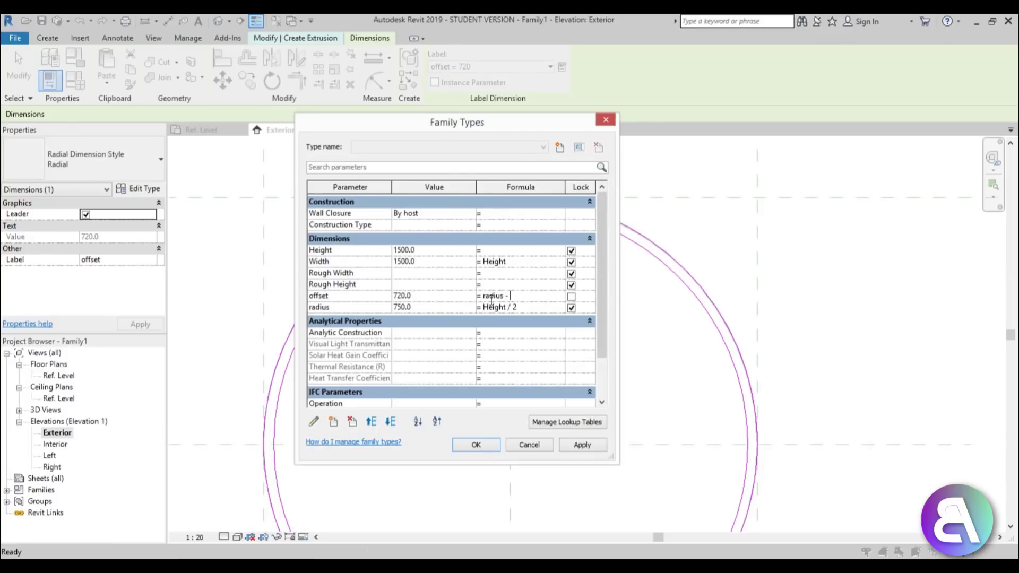
pyautogui.click(581, 446)
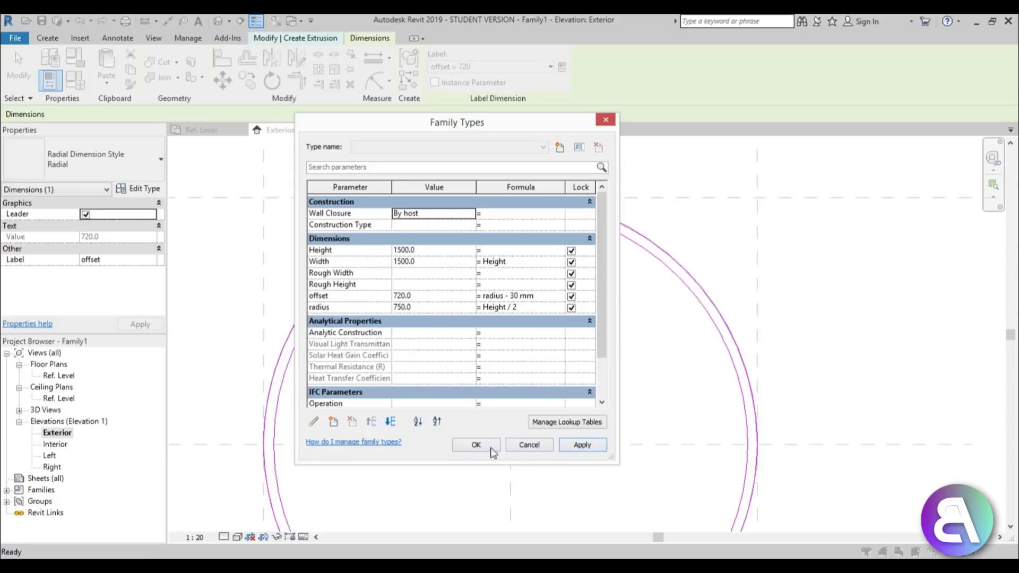
pyautogui.click(483, 445)
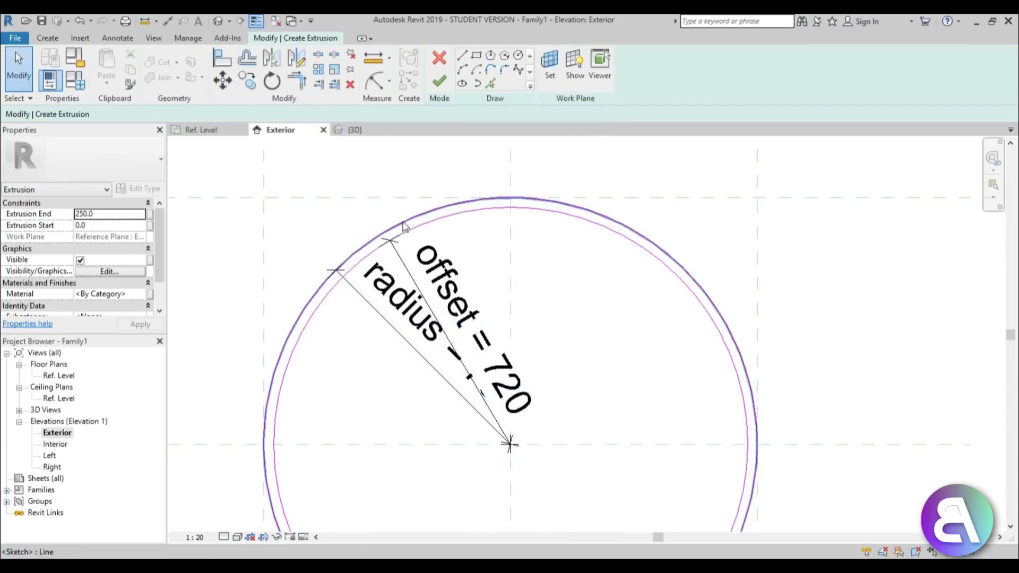
pyautogui.scroll(-3, 494, 284)
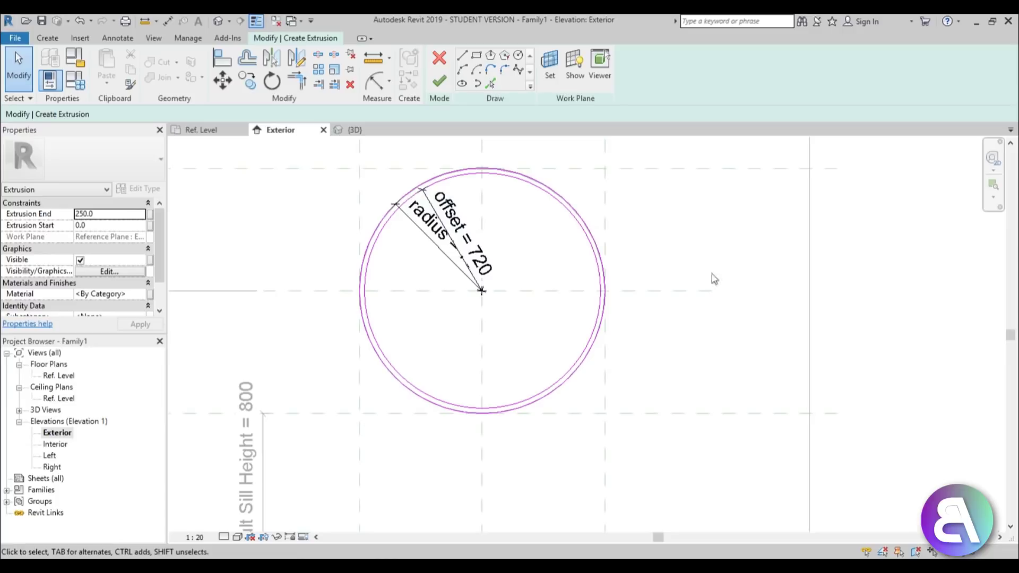
pyautogui.scroll(-1, 527, 291)
pyautogui.moveTo(528, 292); pyautogui.dragTo(795, 336, button='middle')
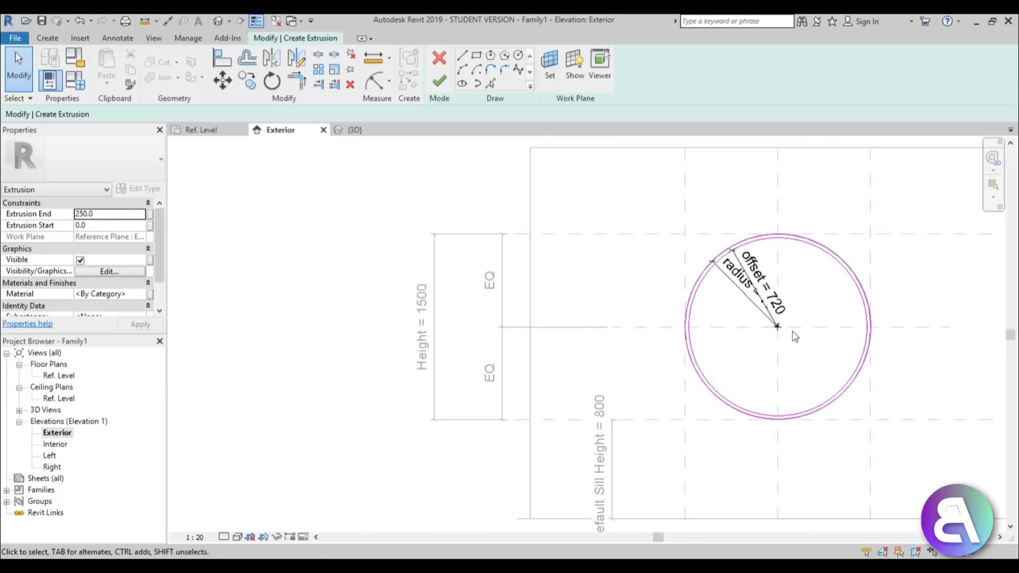
pyautogui.moveTo(595, 394); pyautogui.dragTo(266, 369, button='middle')
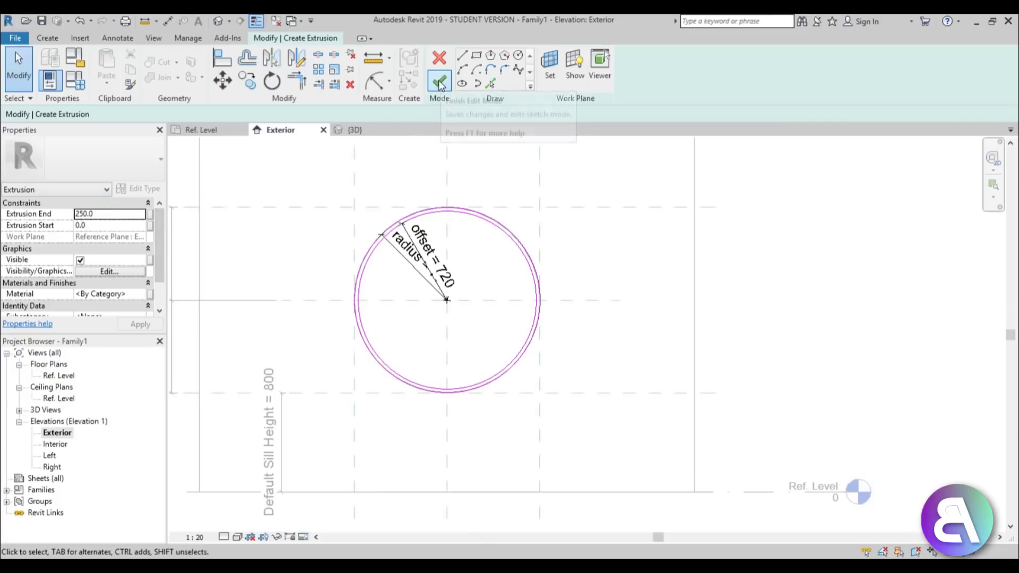
# Assign the Ash wood material to the ring-shaped frame extrusion and finish its sketch.
pyautogui.click(143, 296)
pyautogui.click(142, 294)
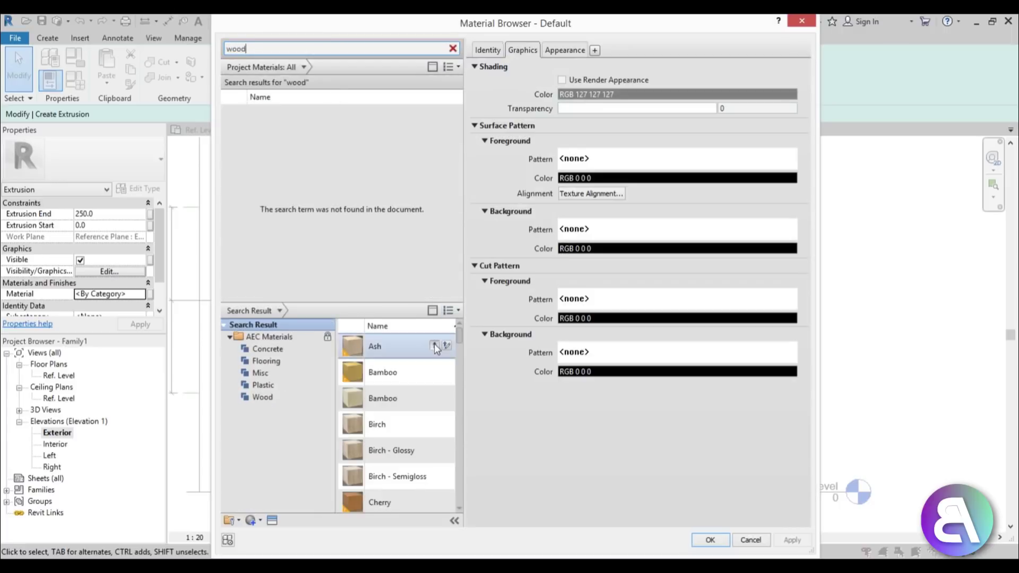
pyautogui.click(435, 345)
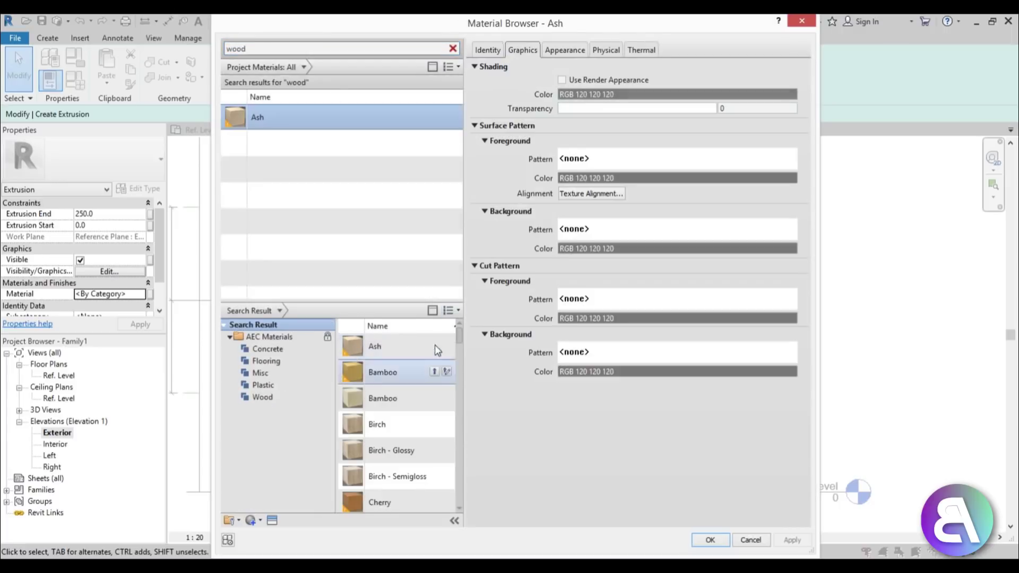
pyautogui.click(710, 540)
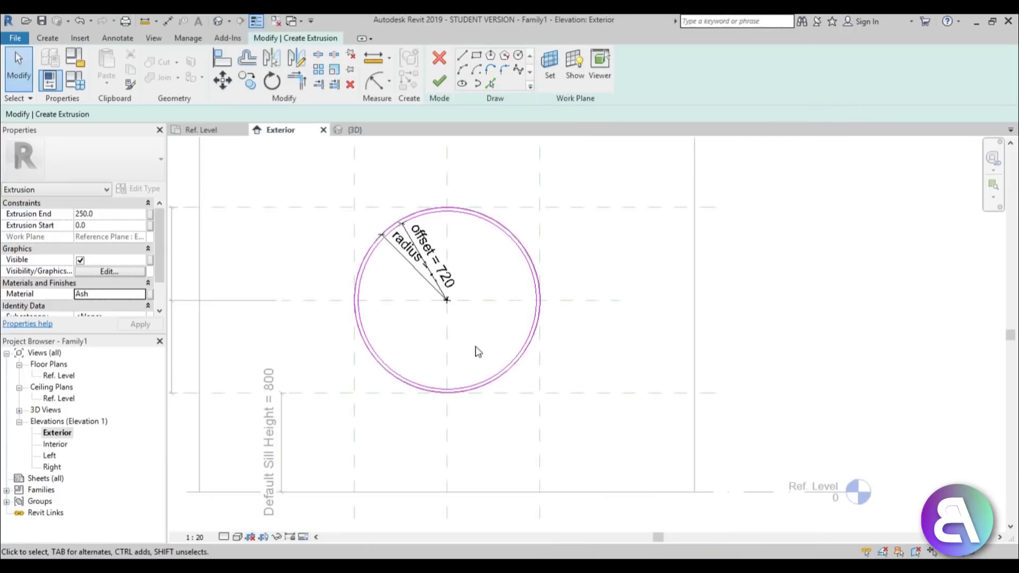
pyautogui.moveTo(442, 324); pyautogui.dragTo(456, 333, button='middle')
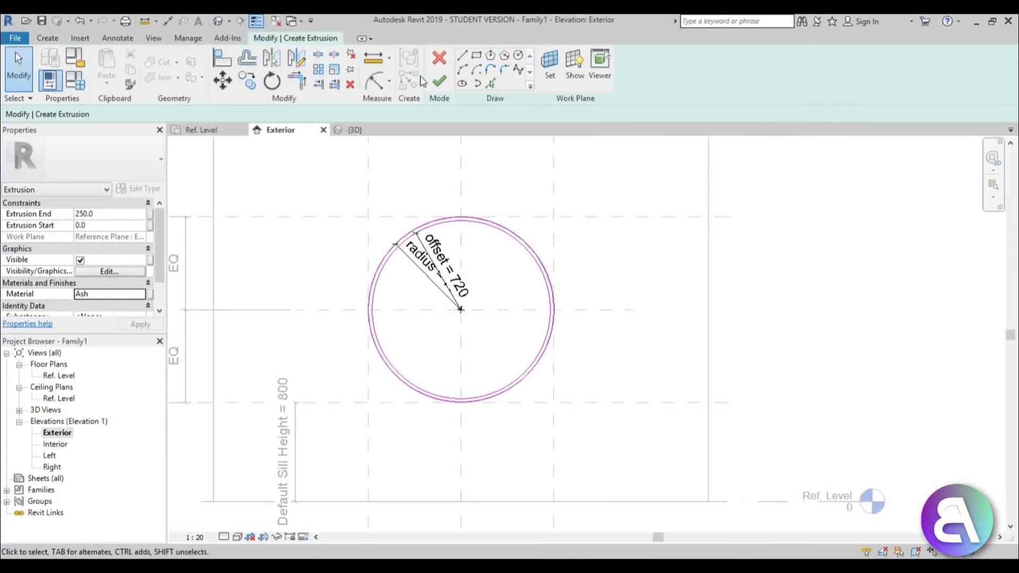
pyautogui.click(439, 80)
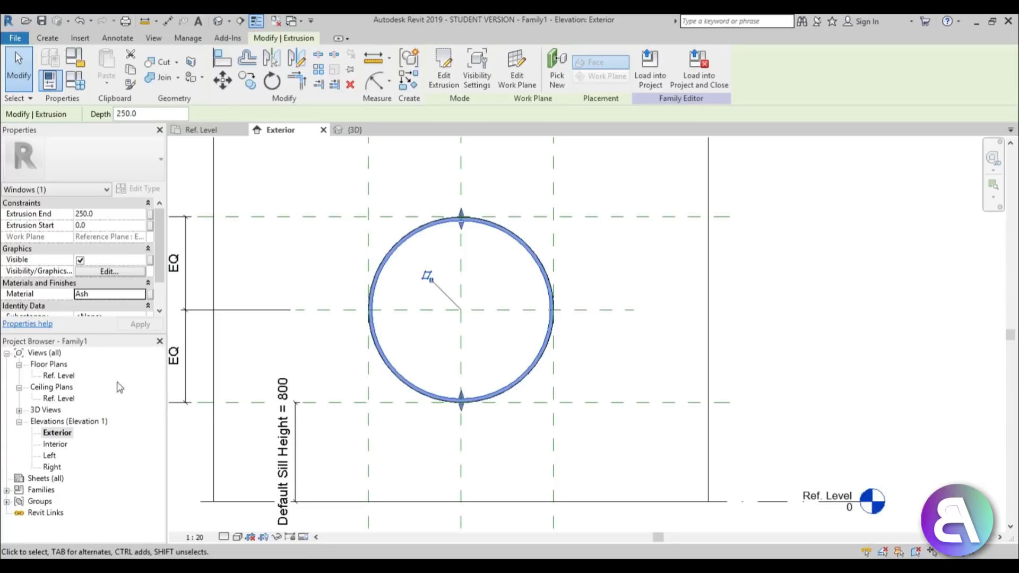
# In the Ref. Level plan, pull the frame's back face to the wall face, making its depth 200.
pyautogui.doubleClick(58, 376)
pyautogui.scroll(3, 528, 369)
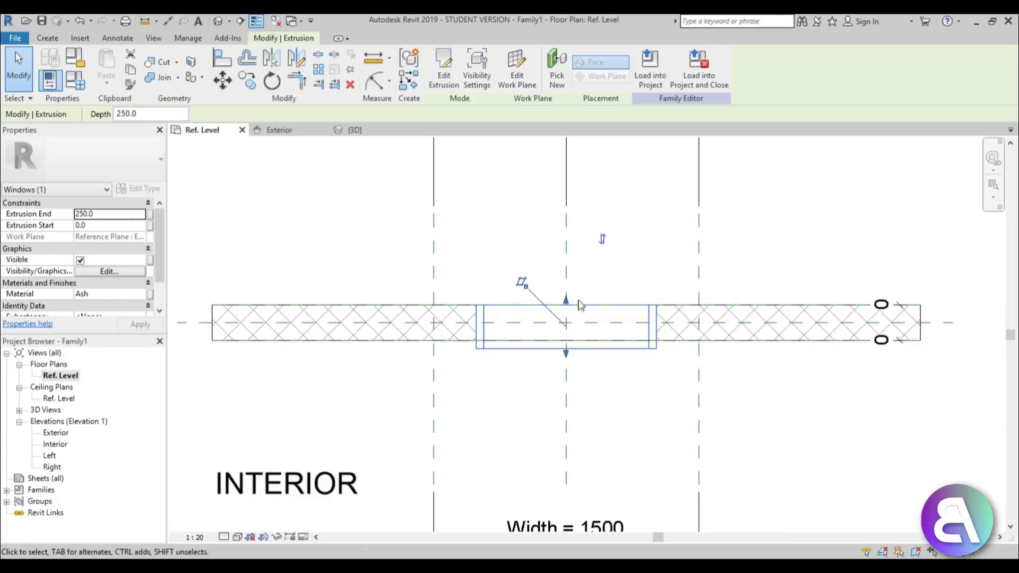
pyautogui.scroll(3, 584, 332)
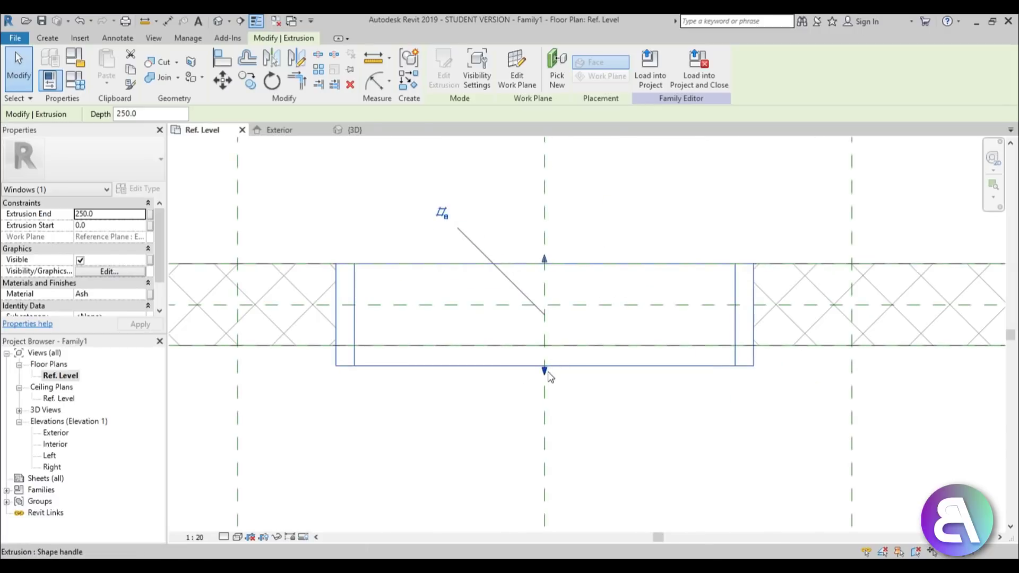
pyautogui.moveTo(545, 371); pyautogui.dragTo(545, 348)
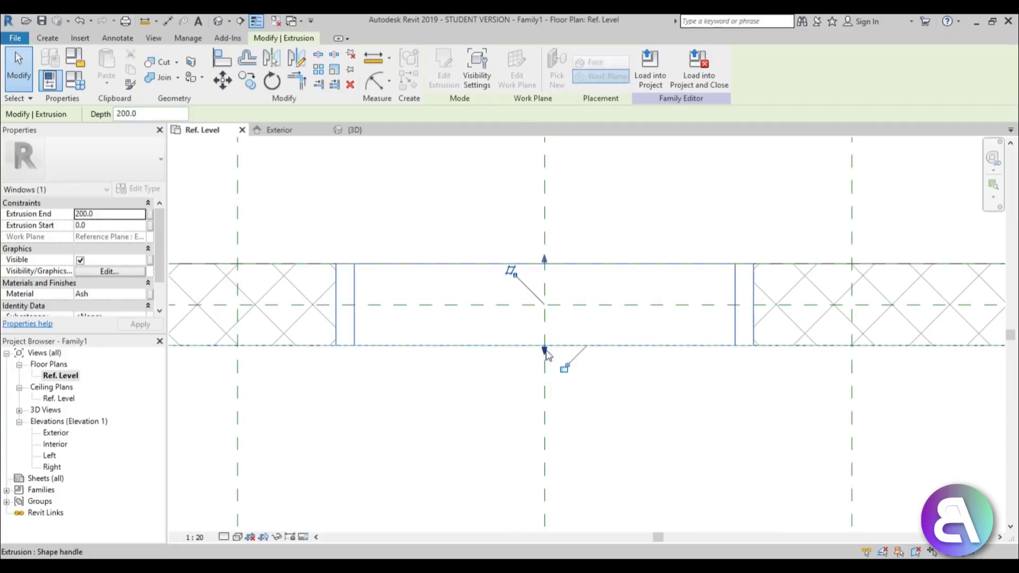
pyautogui.click(586, 386)
pyautogui.scroll(-2, 607, 377)
# Draw a horizontal reference plane across the wall in the Ref. Level plan.
pyautogui.press('r')
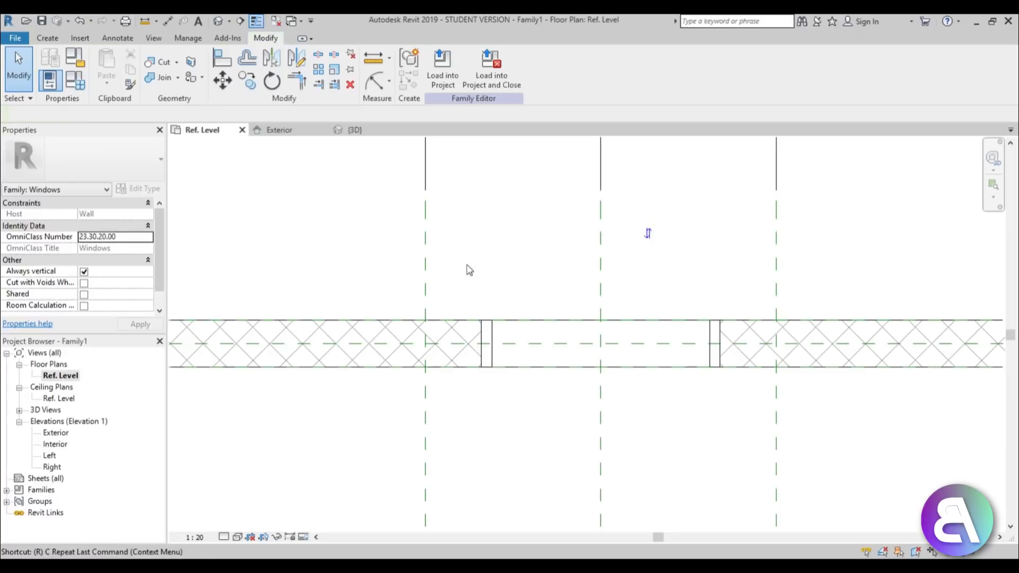
pyautogui.press('p')
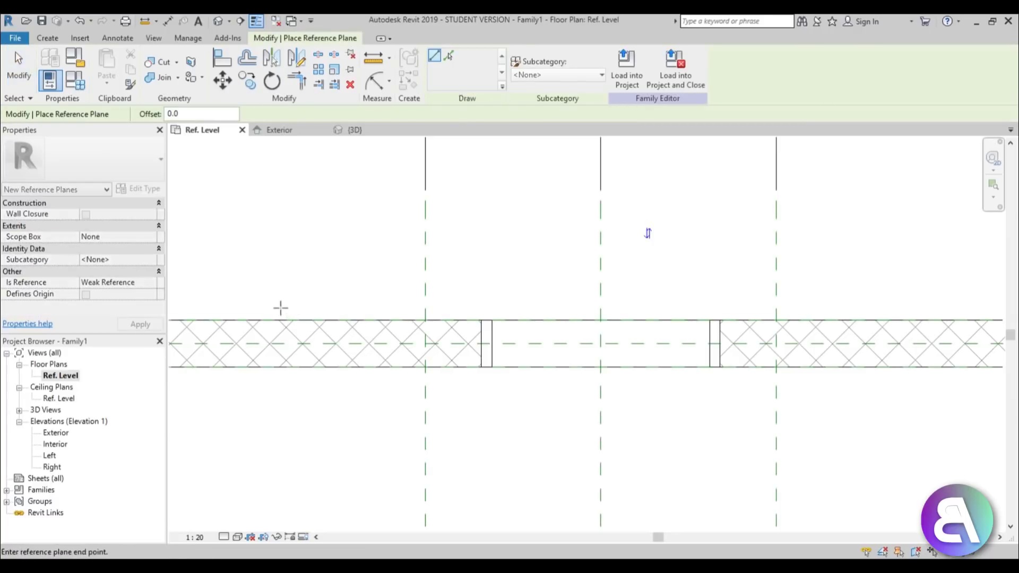
pyautogui.click(280, 307)
pyautogui.click(901, 307)
pyautogui.press('Escape')
pyautogui.press('Escape')
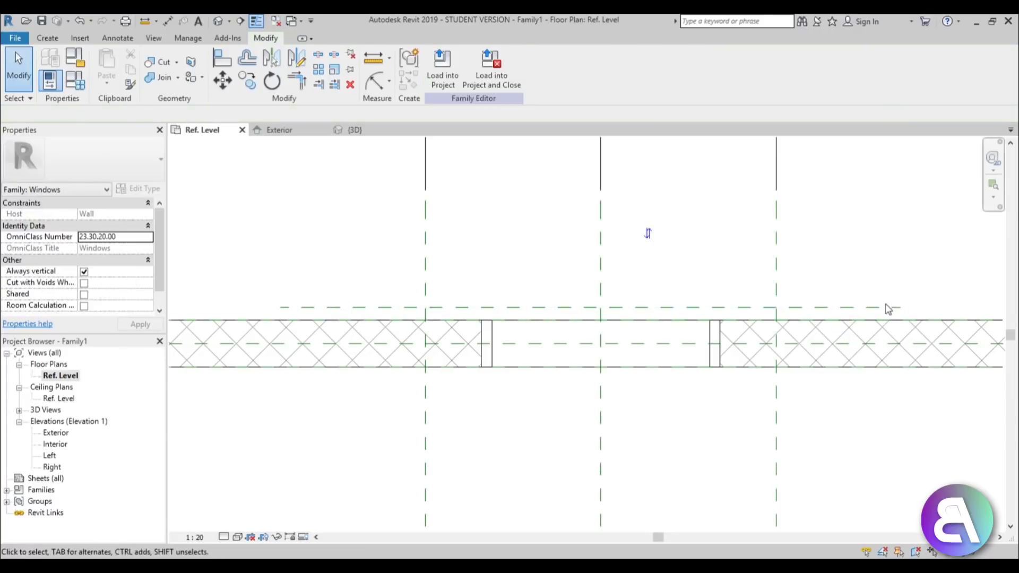
pyautogui.click(826, 308)
pyautogui.scroll(3, 376, 328)
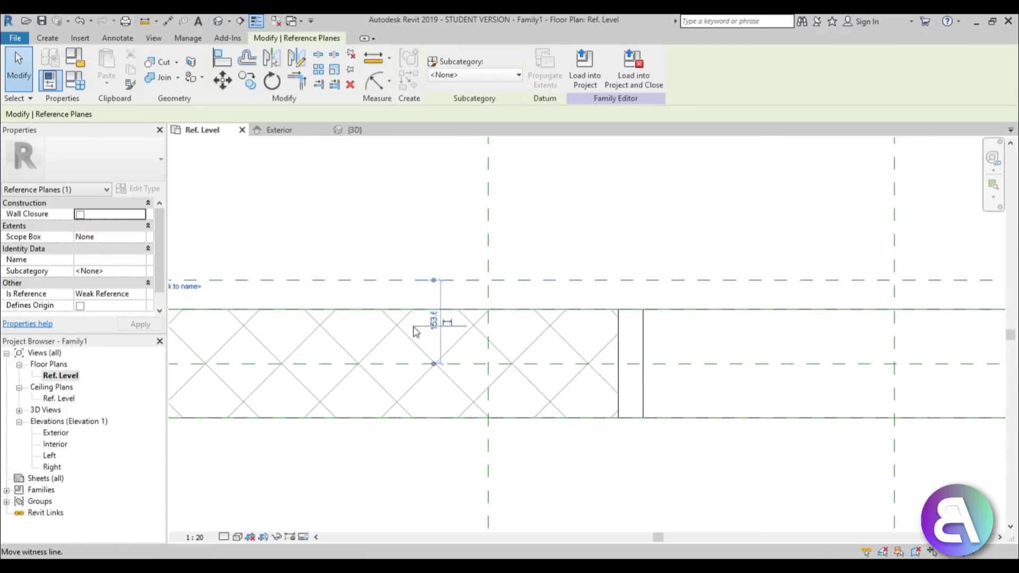
# Place the reference plane 30 from the wall face and make the 30 dimension permanent.
pyautogui.moveTo(434, 364); pyautogui.dragTo(434, 310)
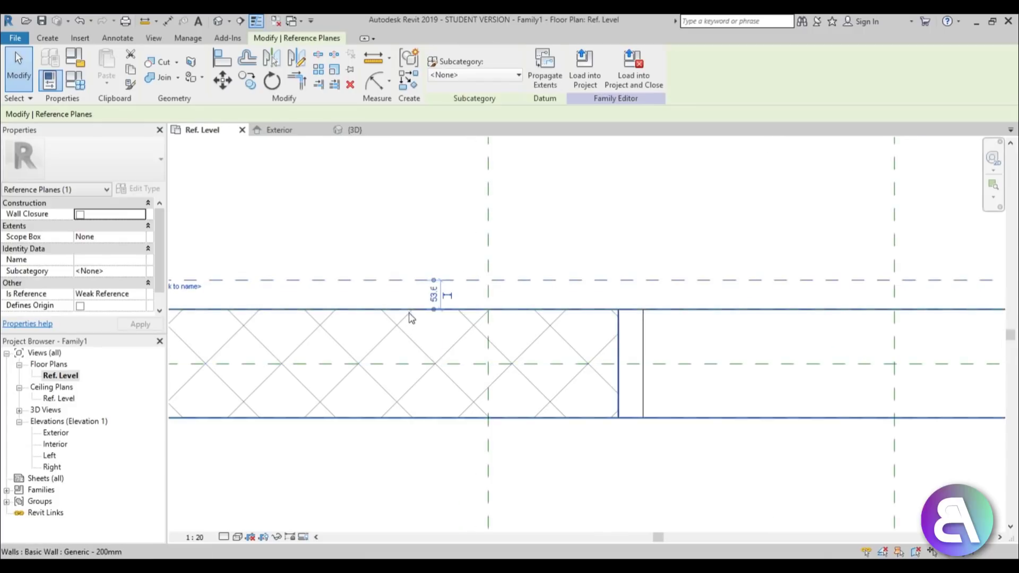
pyautogui.click(433, 294)
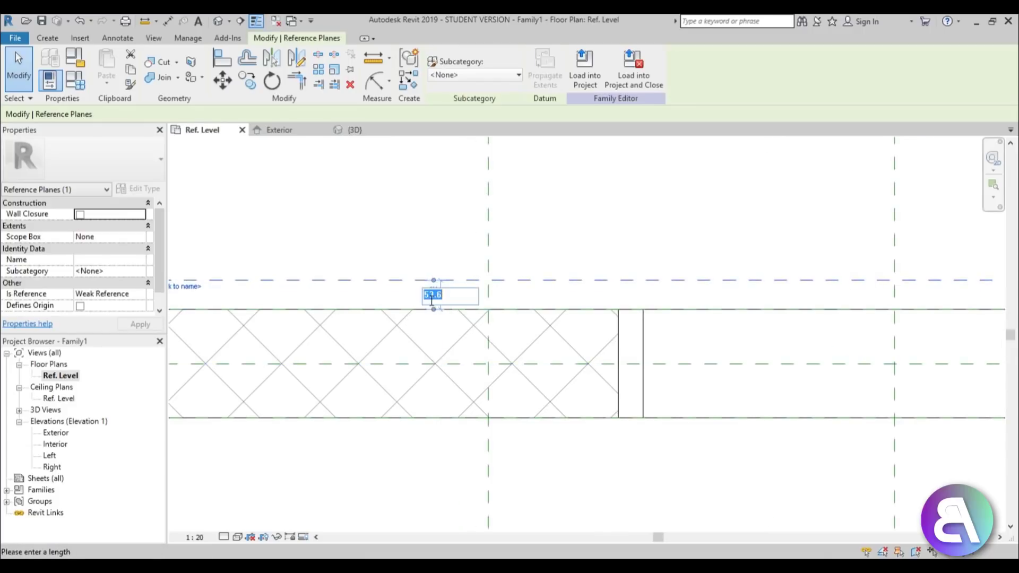
pyautogui.write('30')
pyautogui.press('Return')
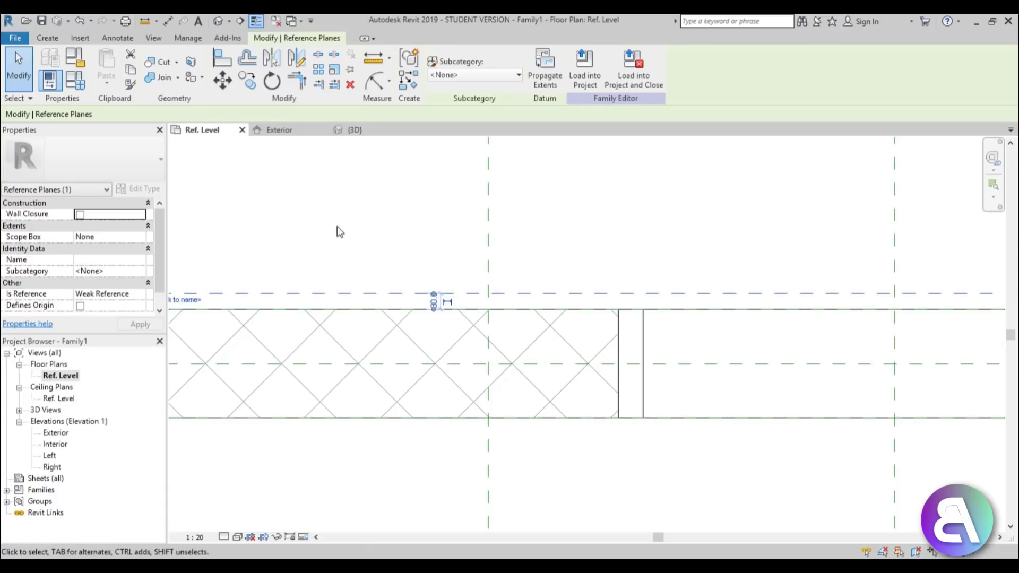
pyautogui.click(446, 302)
pyautogui.click(417, 263)
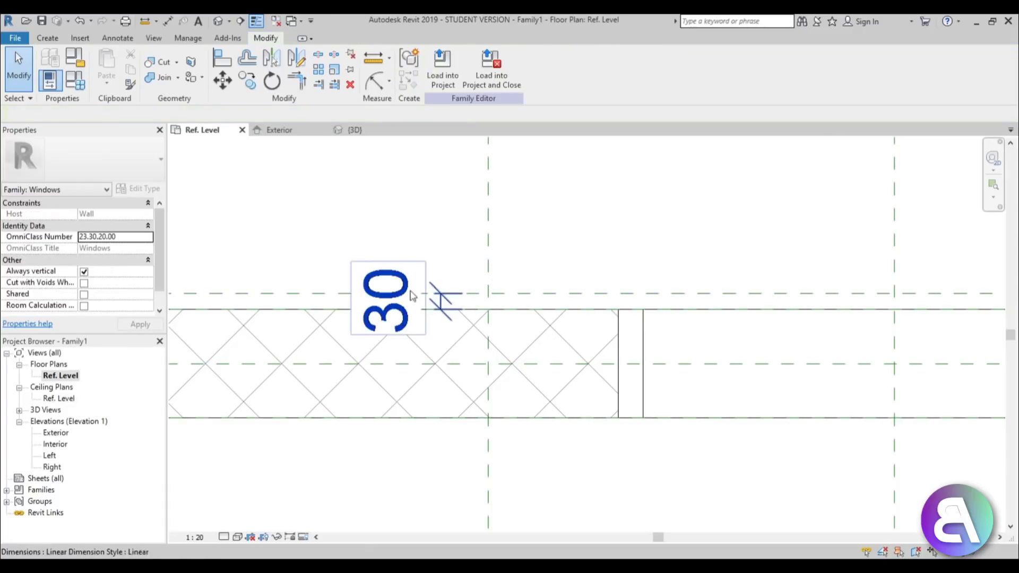
pyautogui.click(413, 296)
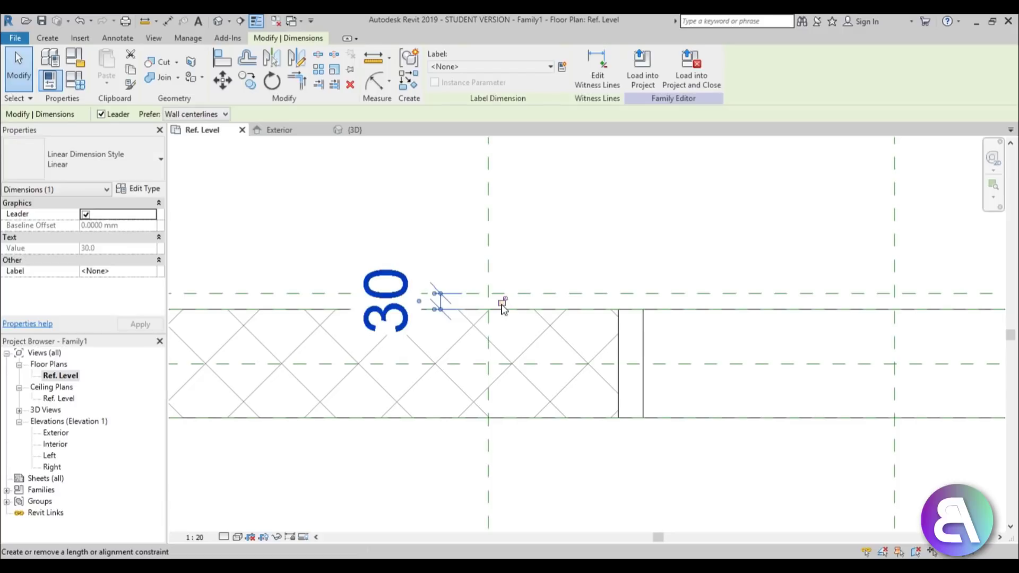
pyautogui.click(610, 255)
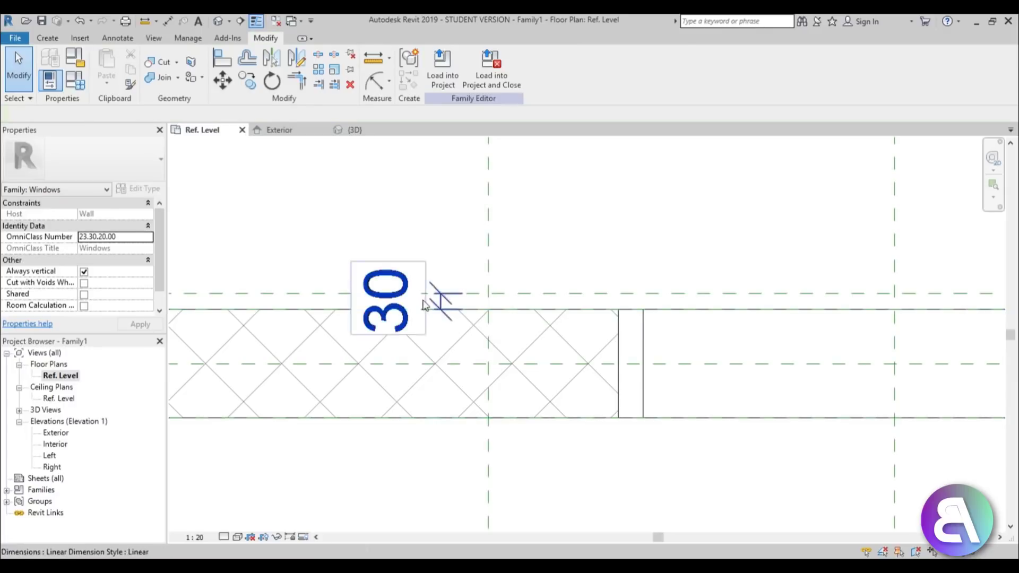
# Stretch the frame extrusion out to the reference plane 30 beyond the wall face and lock it.
pyautogui.scroll(-3, 667, 314)
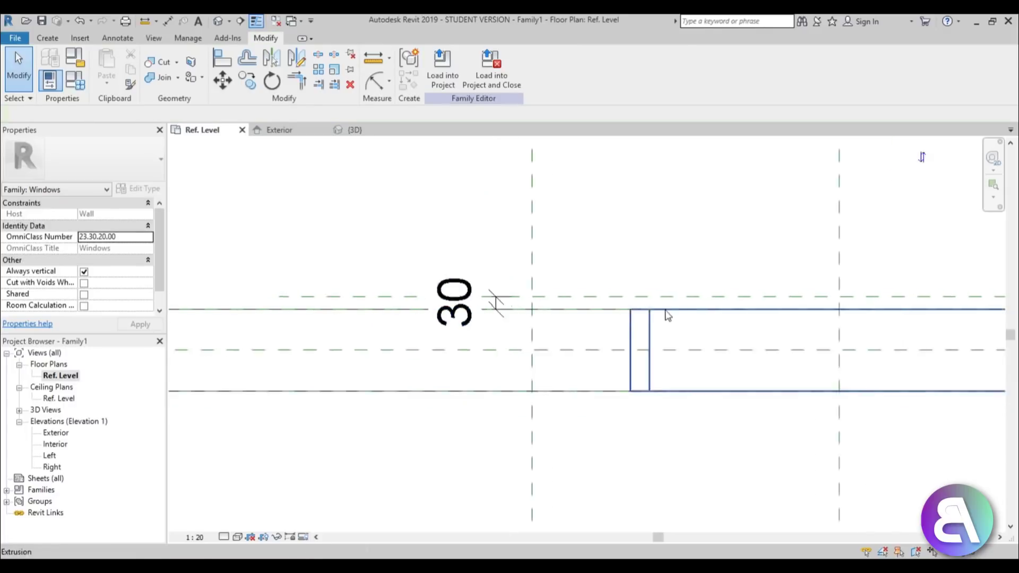
pyautogui.moveTo(667, 313); pyautogui.dragTo(326, 320, button='middle')
pyautogui.click(314, 336)
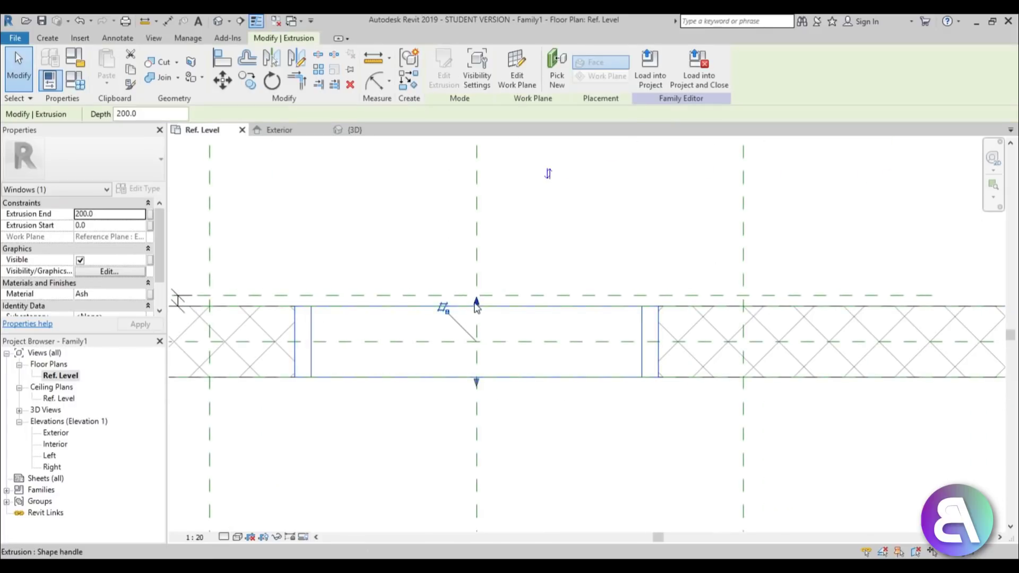
pyautogui.moveTo(476, 302); pyautogui.dragTo(477, 295)
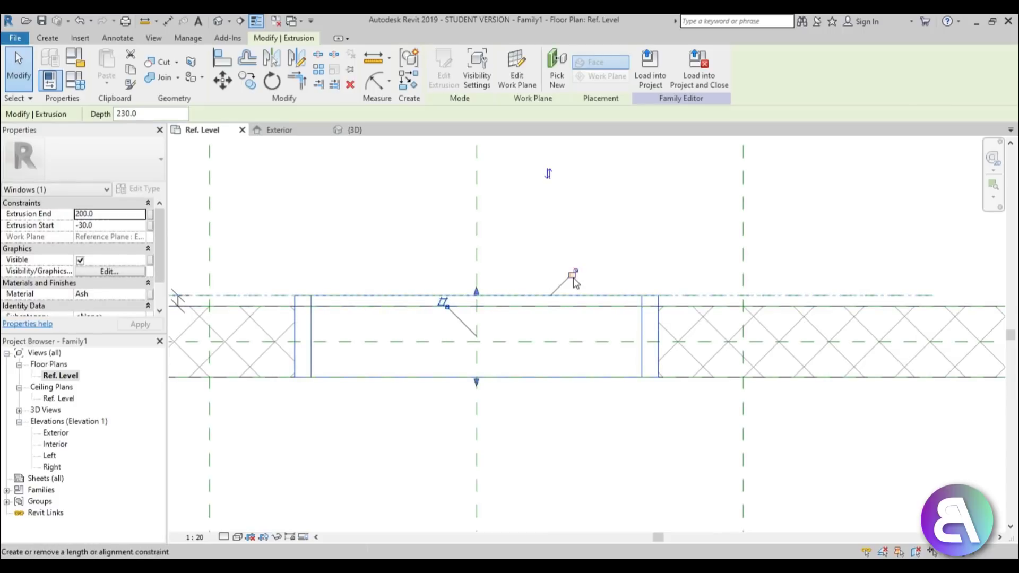
pyautogui.click(573, 275)
pyautogui.click(633, 198)
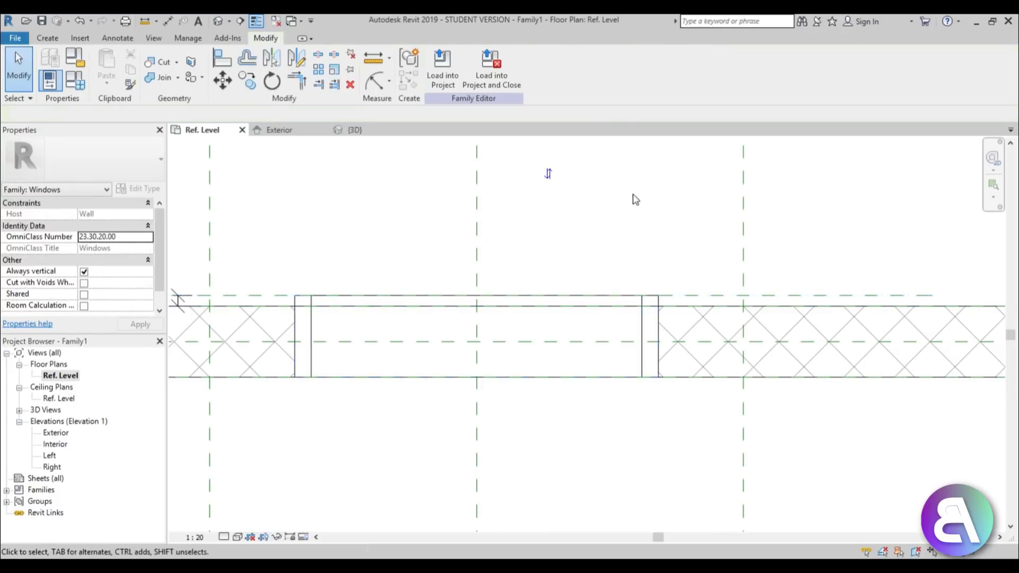
pyautogui.scroll(2, 585, 192)
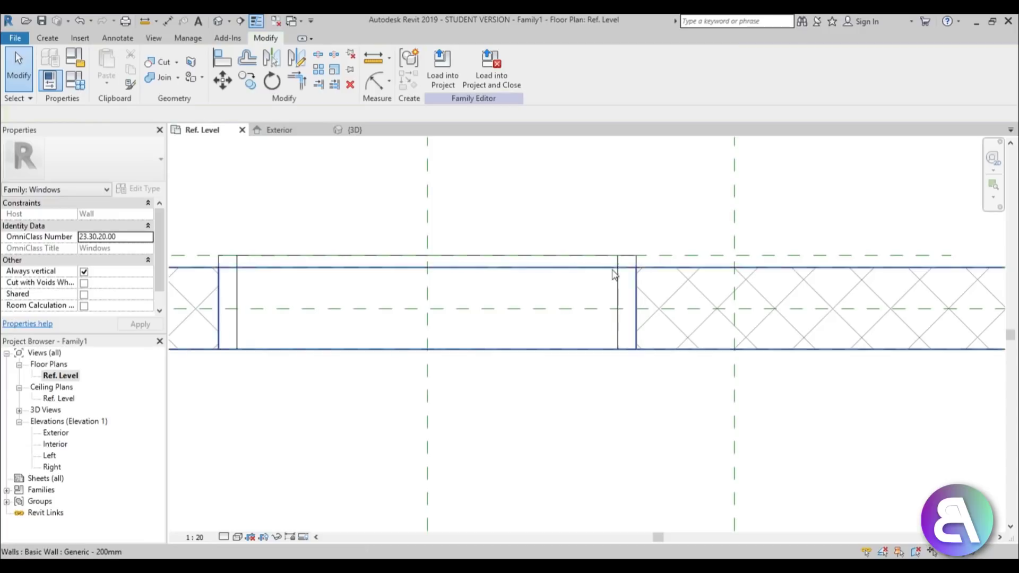
pyautogui.scroll(-2, 663, 270)
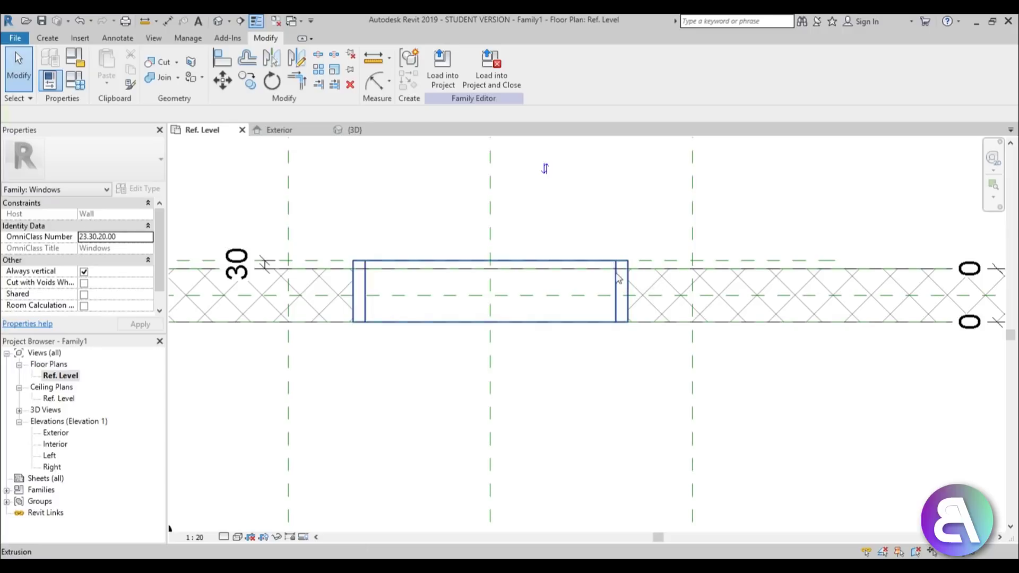
pyautogui.scroll(-3, 451, 247)
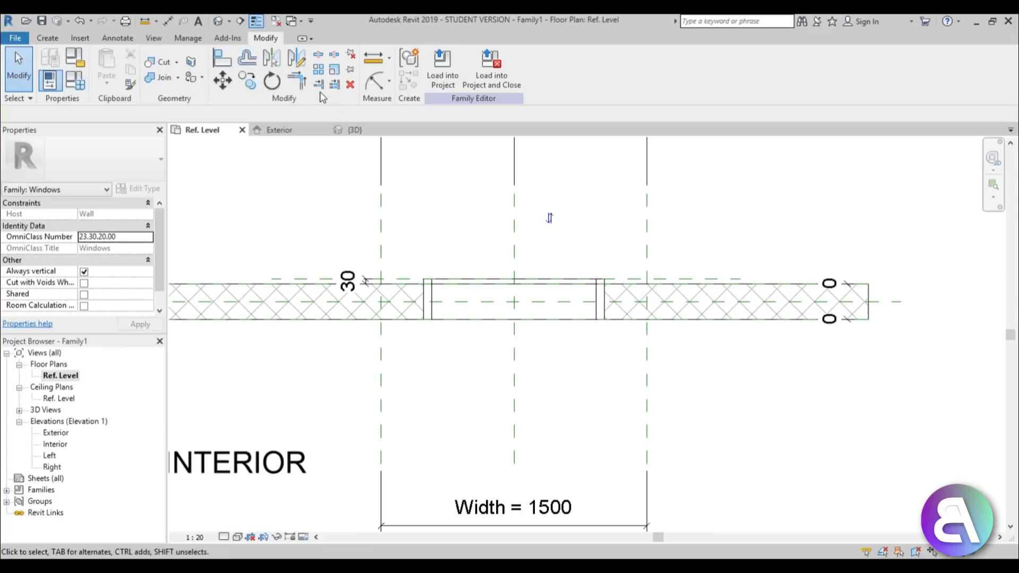
# Orbit the {3D} view to inspect the circular window opening.
pyautogui.click(219, 21)
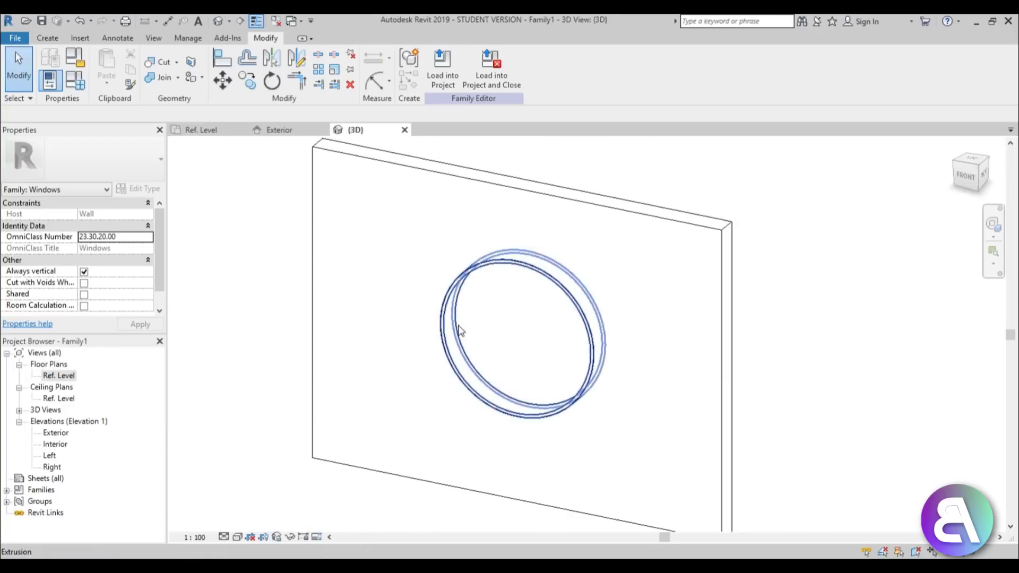
pyautogui.keyDown('shift'); pyautogui.moveTo(515, 332); pyautogui.dragTo(494, 300, button='middle'); pyautogui.keyUp('shift')
pyautogui.scroll(3, 494, 300)
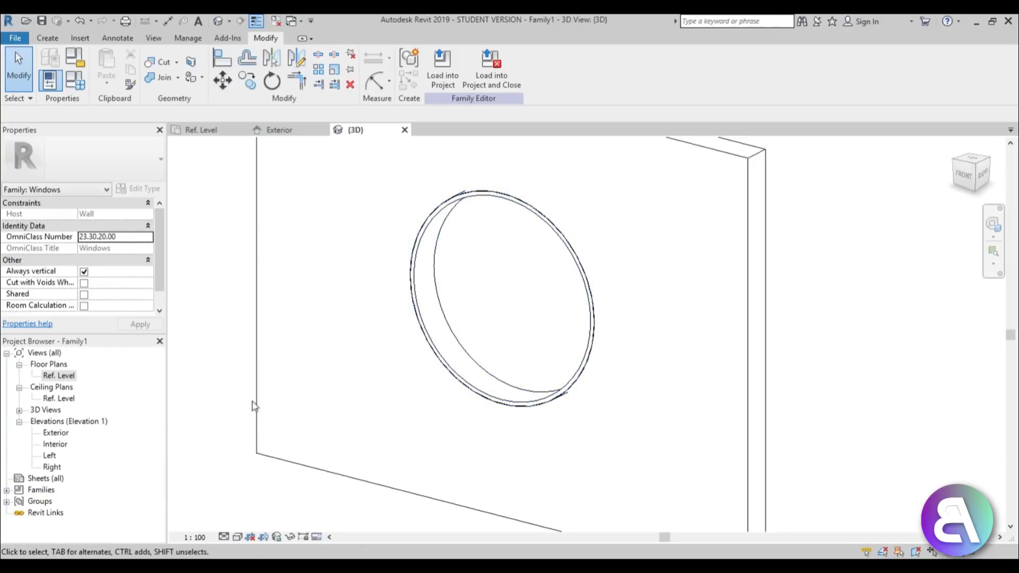
# Open the Exterior elevation and check the center reference plane and its Height = 1500 dimension.
pyautogui.doubleClick(55, 433)
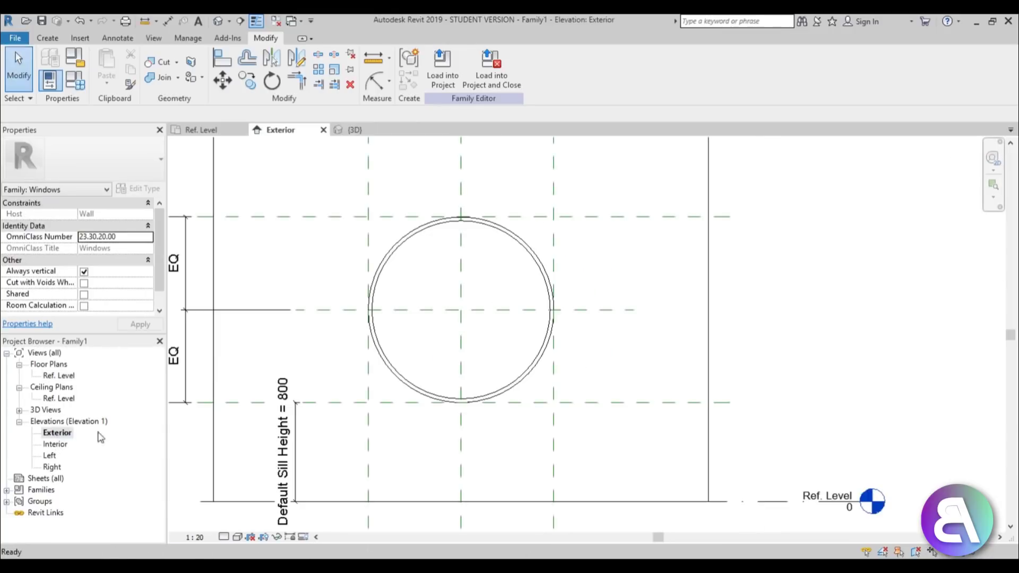
pyautogui.scroll(-3, 510, 258)
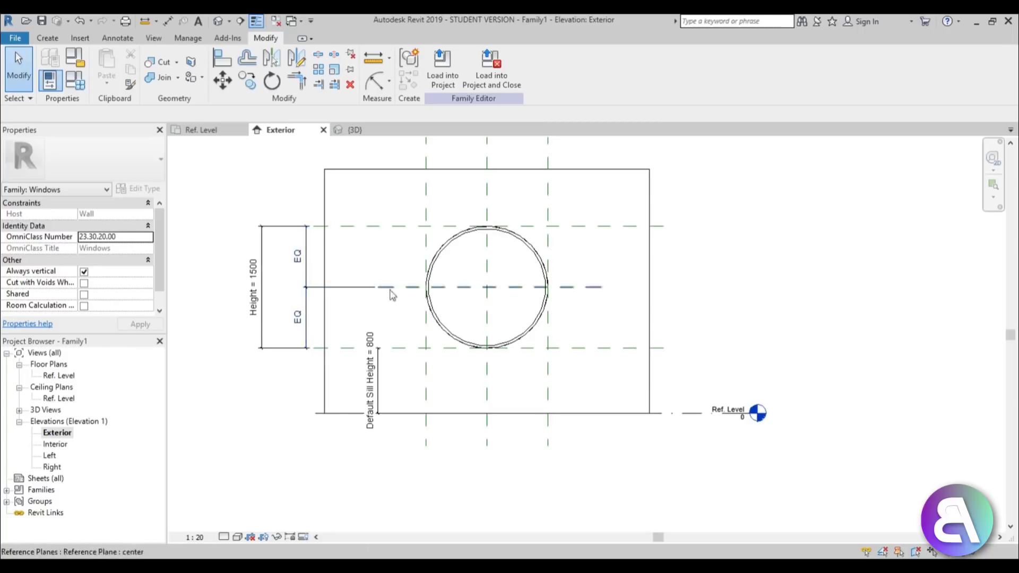
pyautogui.scroll(2, 566, 287)
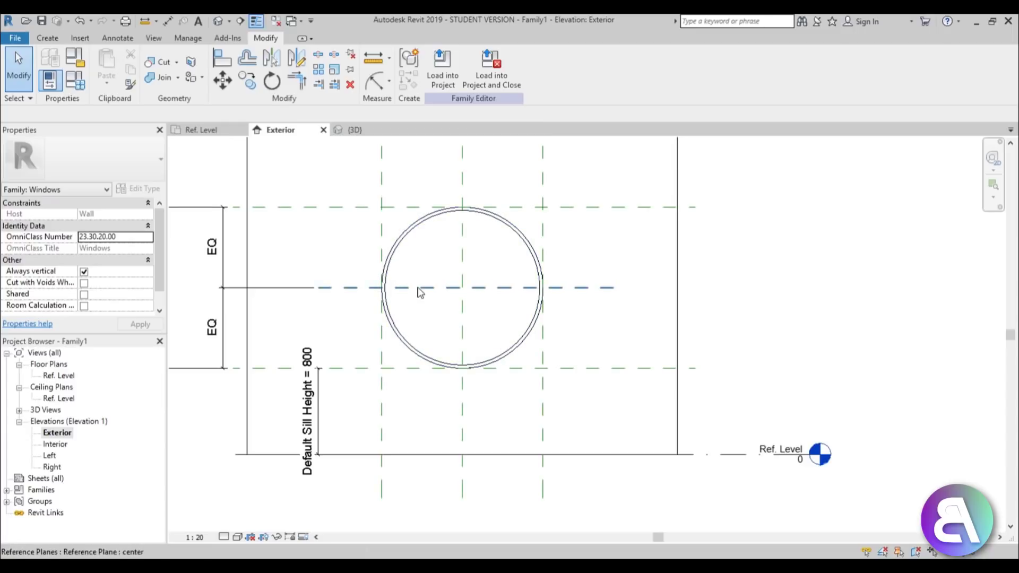
pyautogui.click(419, 289)
pyautogui.moveTo(329, 355); pyautogui.dragTo(373, 291, button='middle')
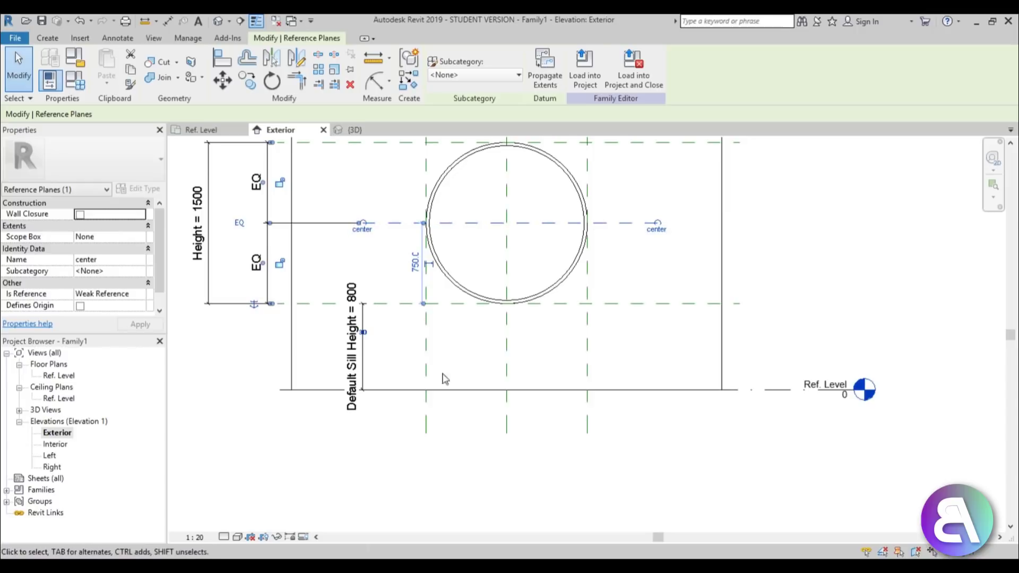
pyautogui.click(349, 468)
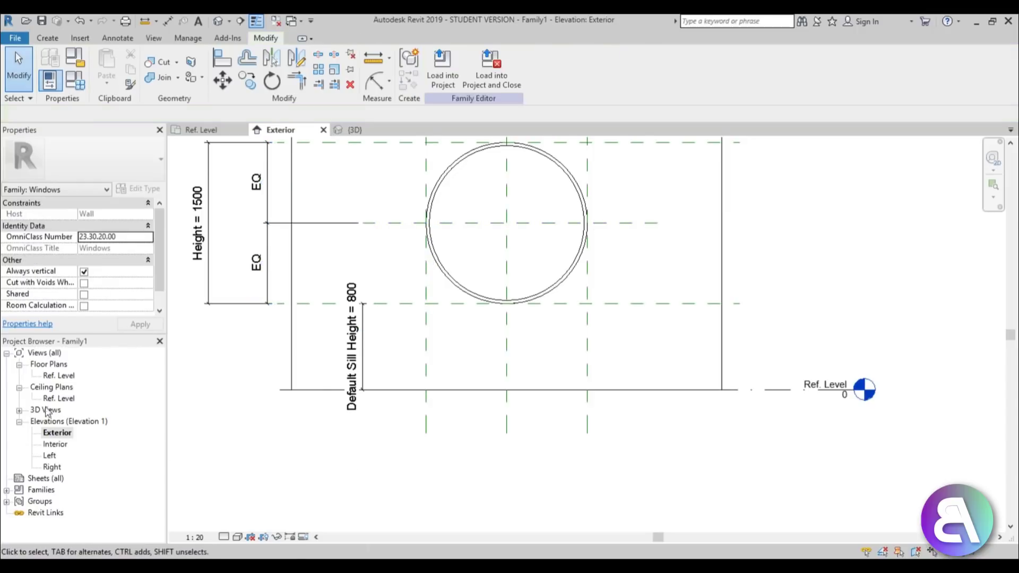
# Open the Ref. Level plan and raise its View Range cut plane offset with VR.
pyautogui.doubleClick(58, 375)
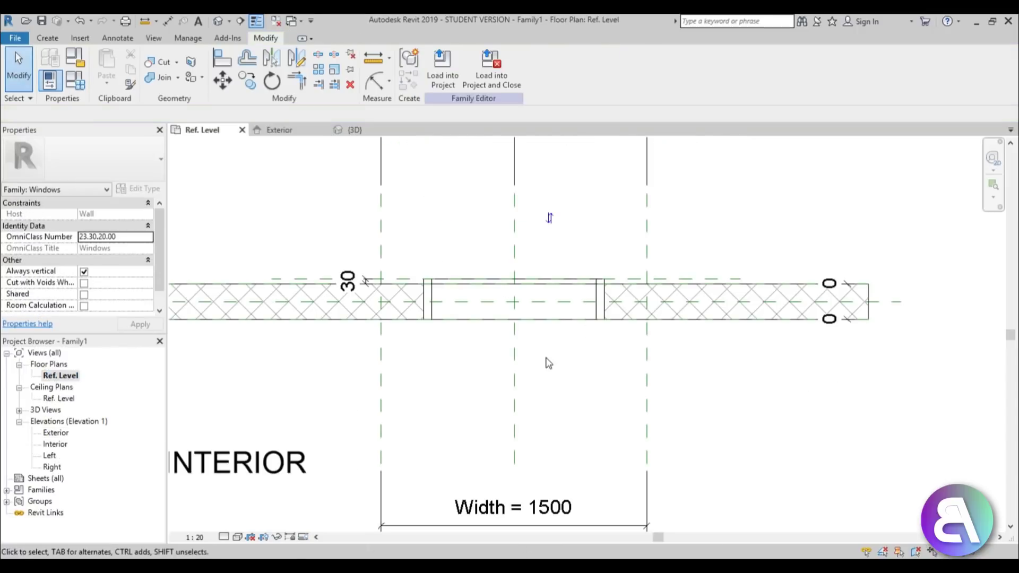
pyautogui.press('v')
pyautogui.press('r')
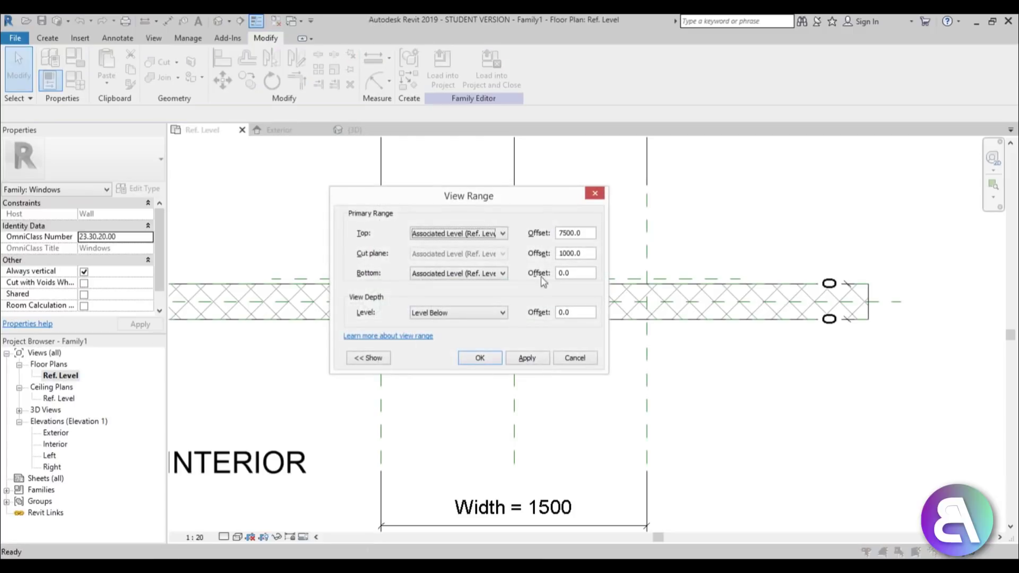
pyautogui.click(569, 257)
pyautogui.click(533, 359)
pyautogui.click(479, 359)
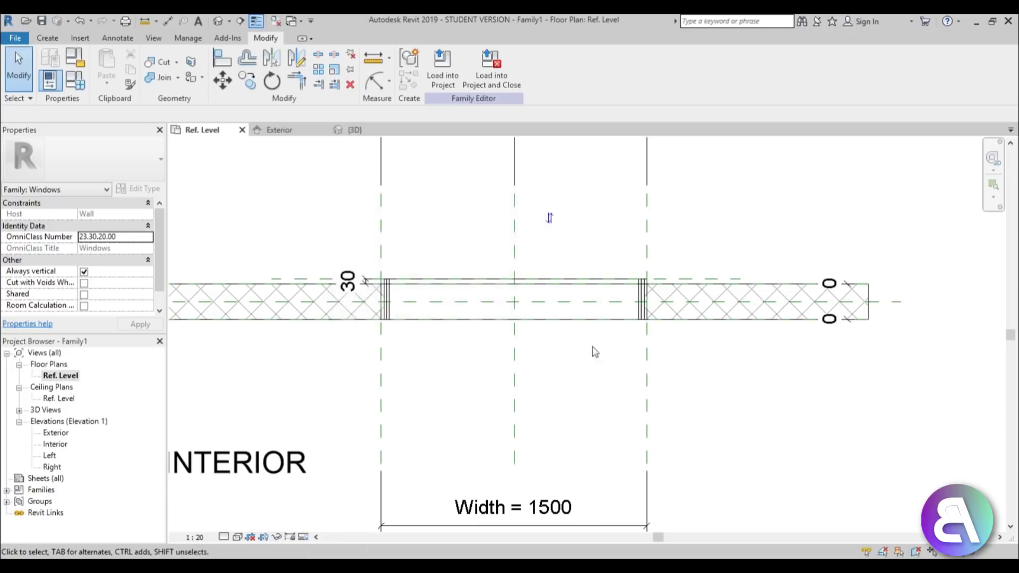
pyautogui.scroll(5, 392, 277)
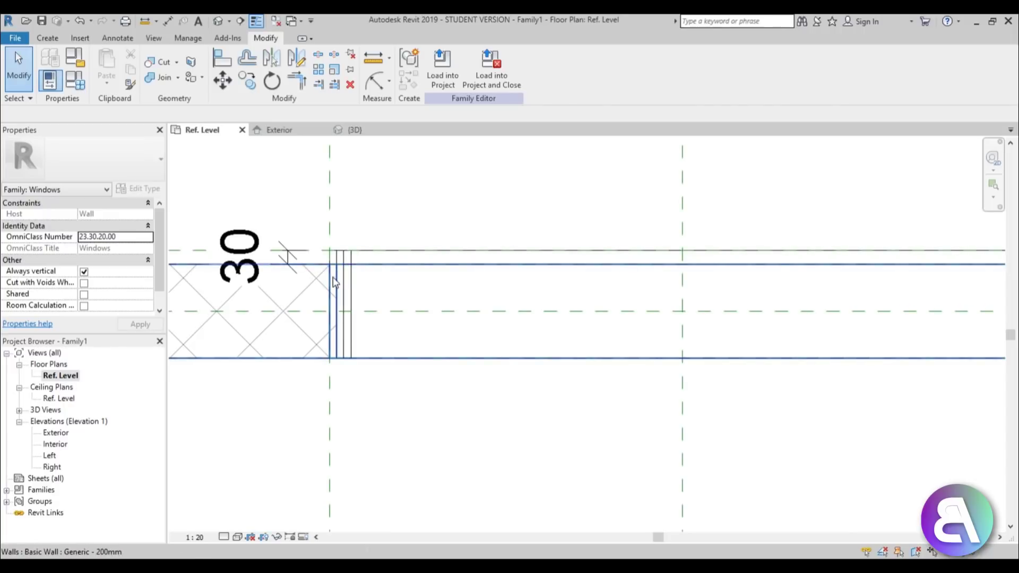
pyautogui.scroll(-2, 387, 276)
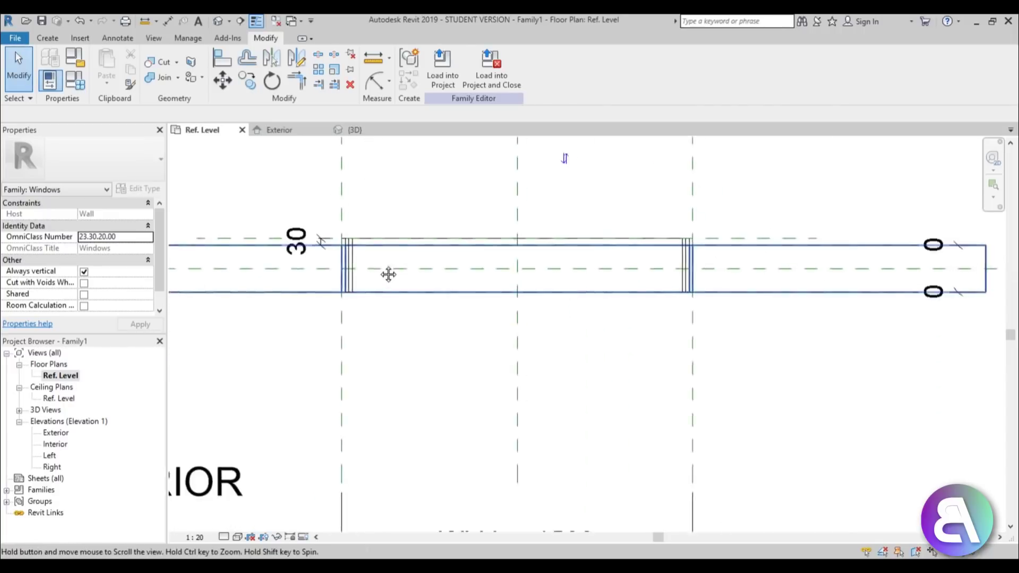
pyautogui.moveTo(387, 275); pyautogui.dragTo(453, 340, button='middle')
pyautogui.scroll(1, 408, 330)
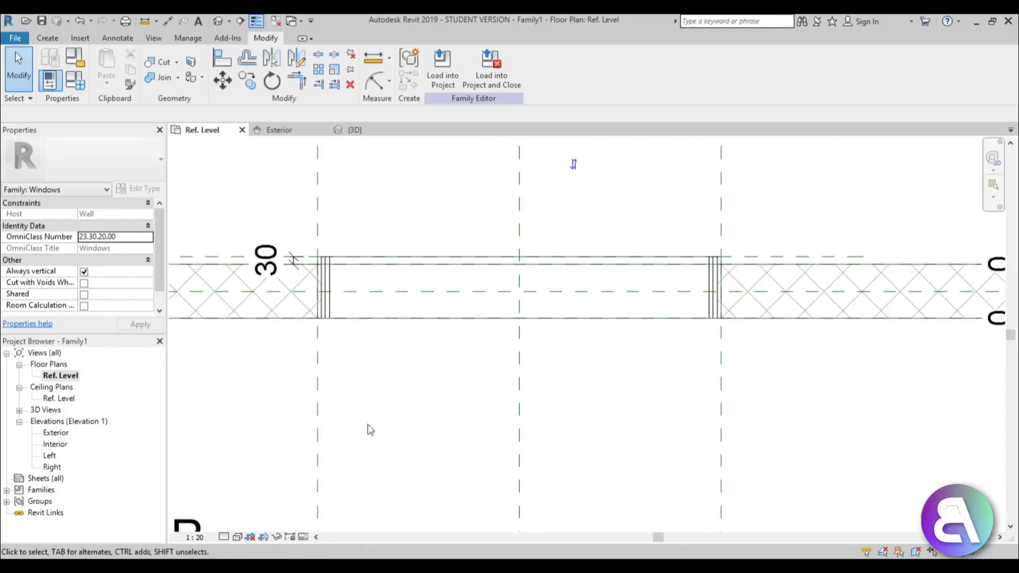
# Revise the View Range cut plane offset to 1700 and recentre the window in the plan.
pyautogui.press('v')
pyautogui.press('r')
pyautogui.click(568, 253)
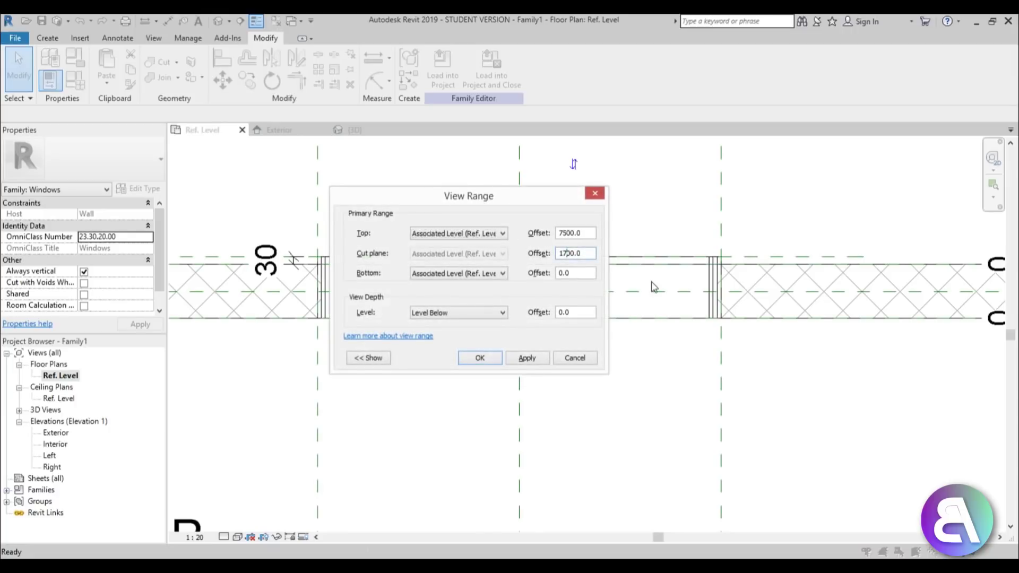
pyautogui.press('Return')
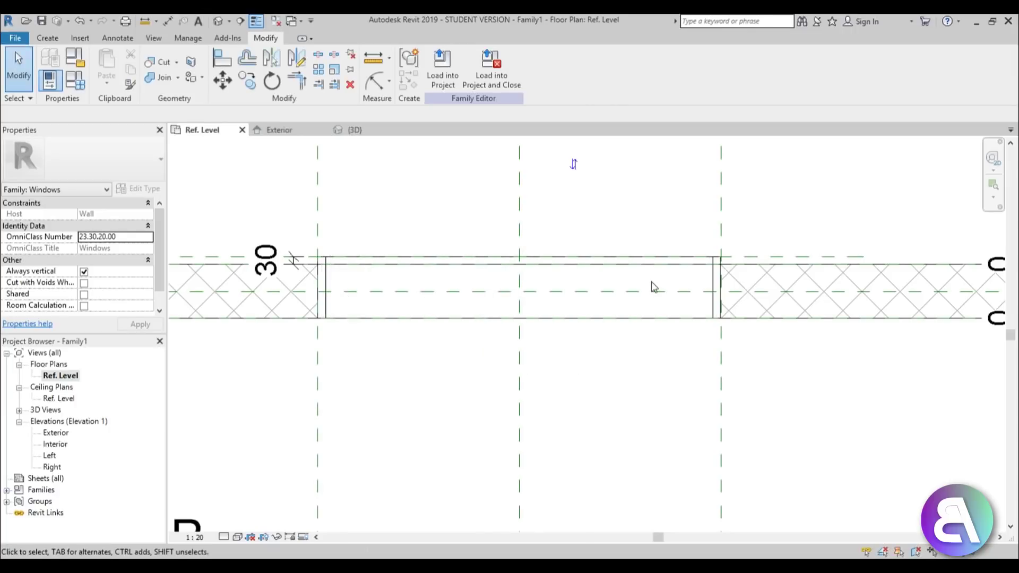
pyautogui.scroll(-3, 456, 366)
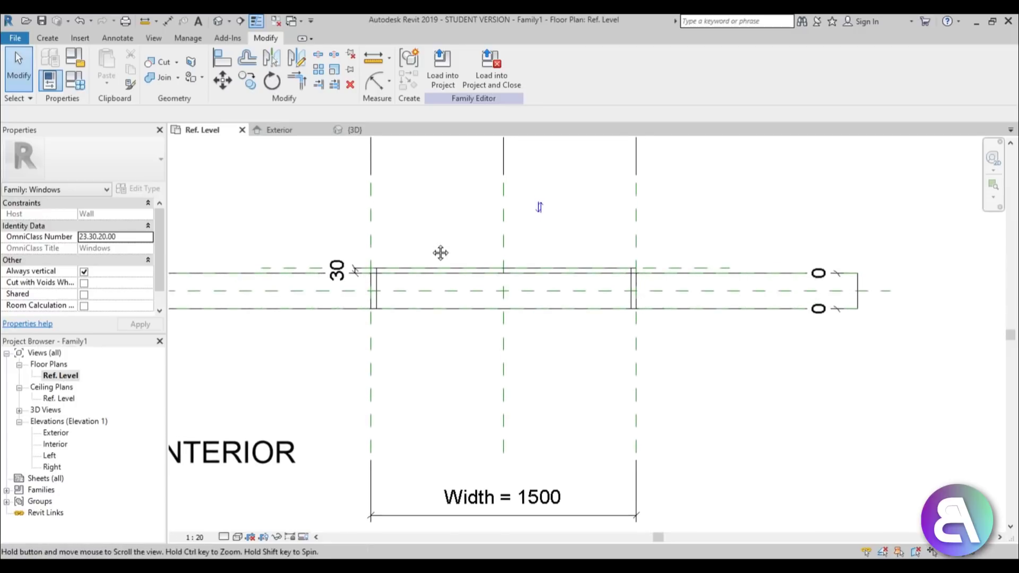
pyautogui.scroll(2, 431, 263)
pyautogui.moveTo(451, 257); pyautogui.dragTo(428, 241, button='middle')
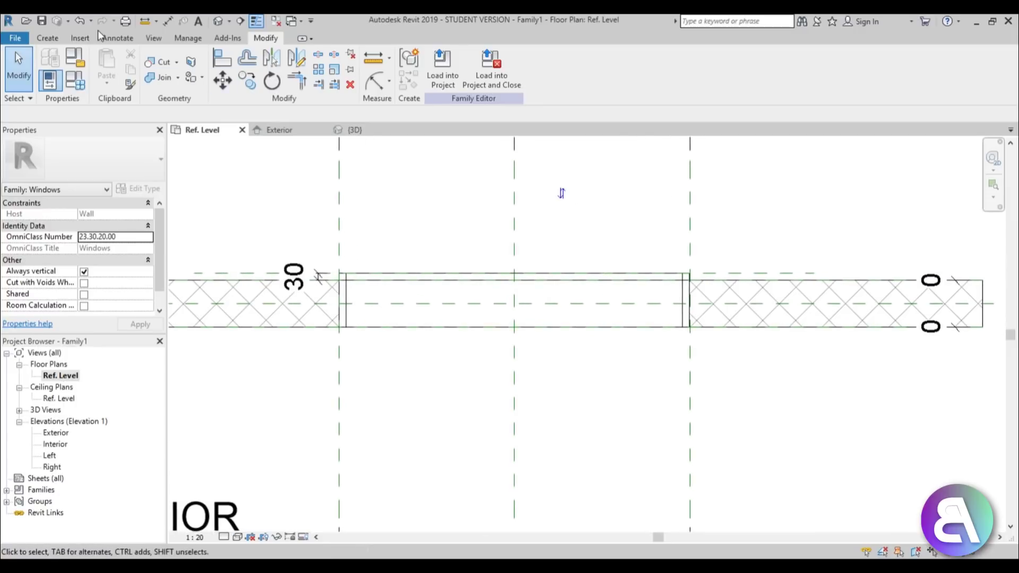
# Set Reference Plane : center as the current work plane.
pyautogui.click(47, 38)
pyautogui.click(754, 68)
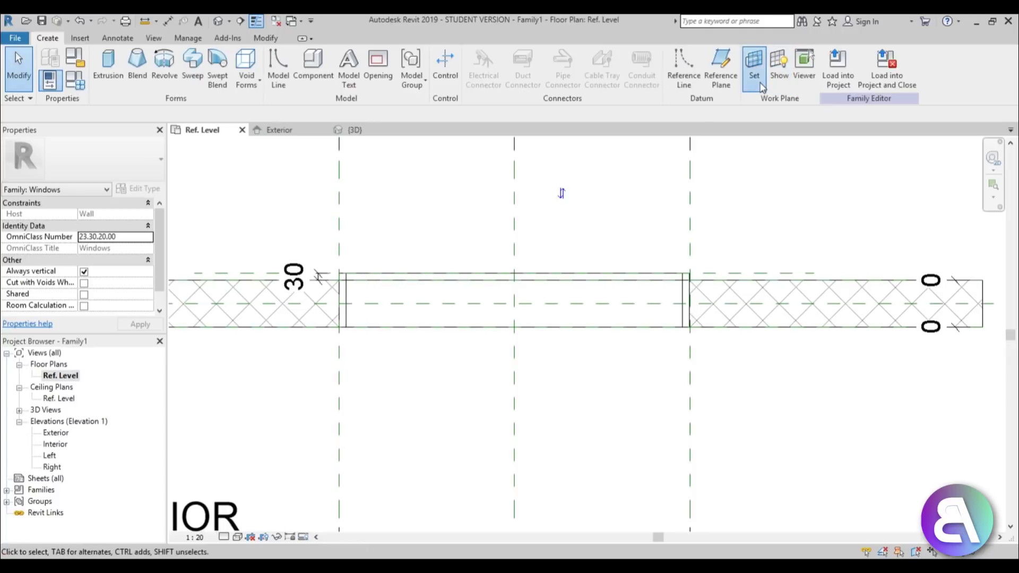
pyautogui.click(506, 311)
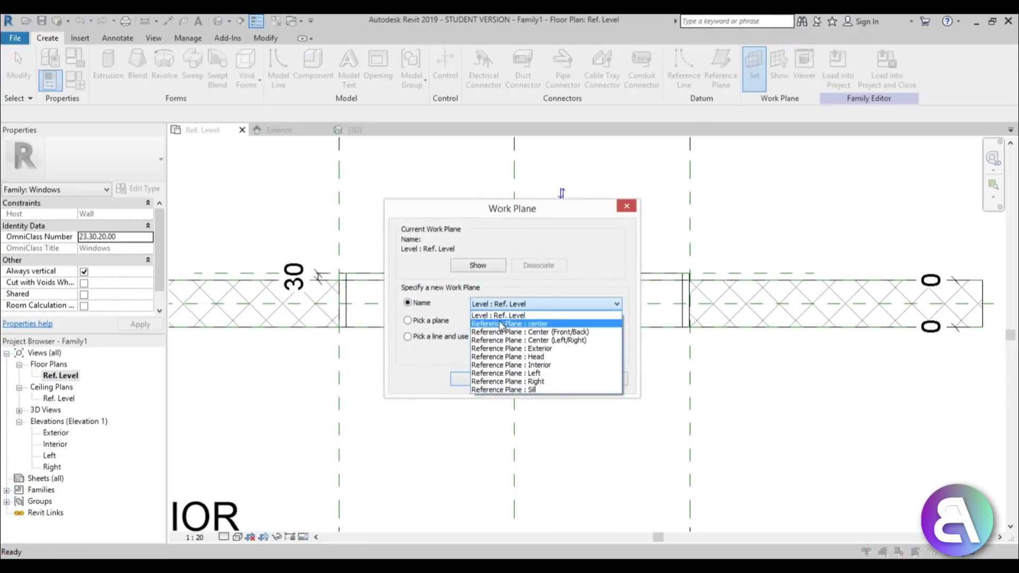
pyautogui.click(498, 322)
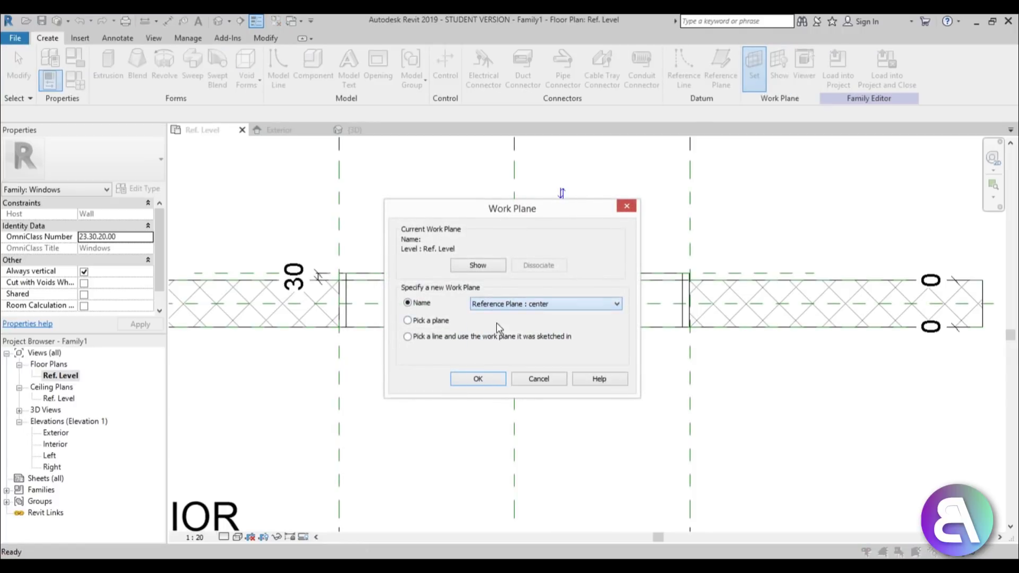
pyautogui.click(489, 379)
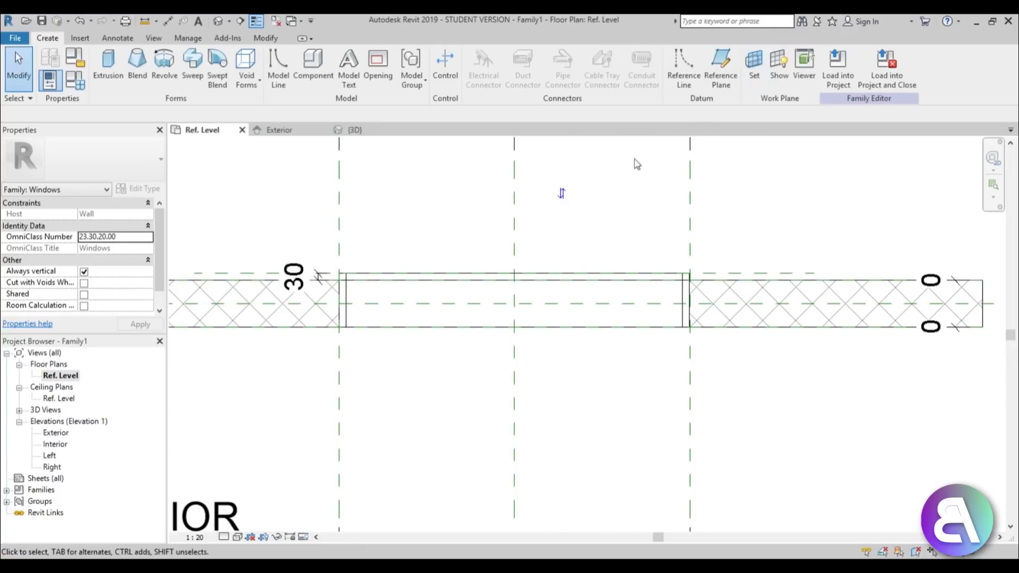
# Draw a diagonal reference line starting at the wall midpoint, running up and to the right.
pyautogui.click(684, 74)
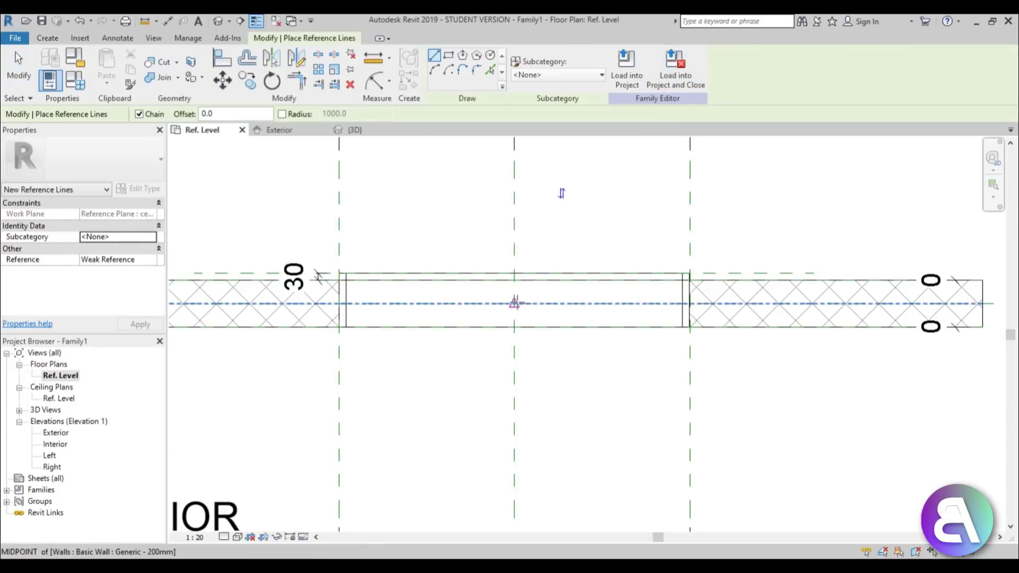
pyautogui.click(515, 304)
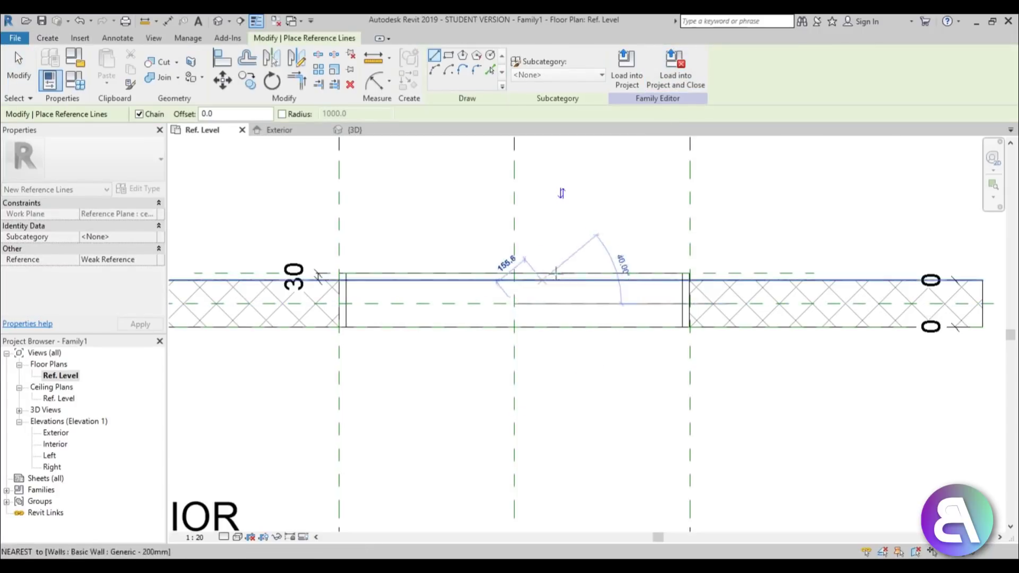
pyautogui.click(649, 223)
pyautogui.press('Escape')
pyautogui.press('Escape')
pyautogui.click(528, 296)
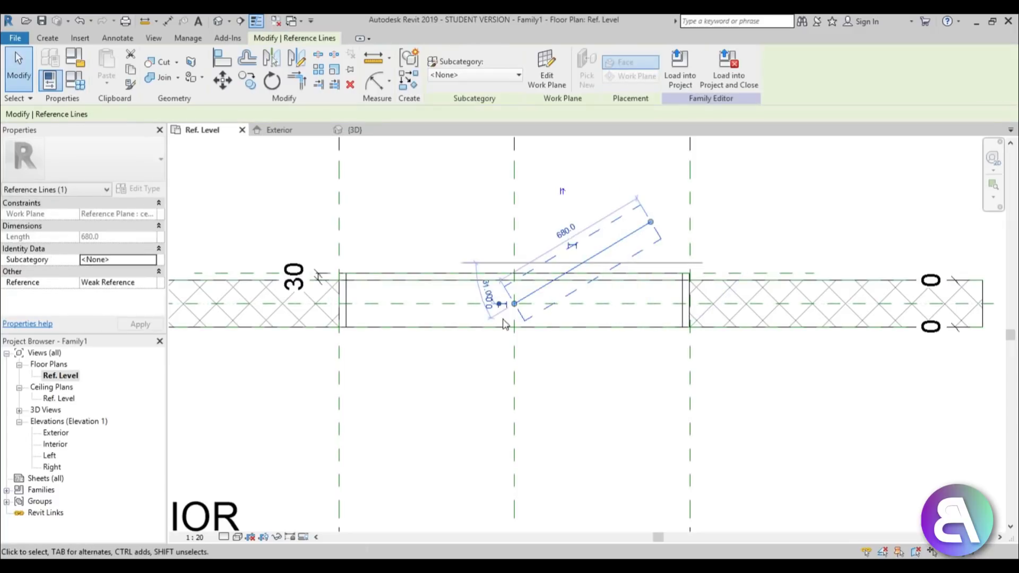
pyautogui.scroll(2, 536, 326)
pyautogui.click(541, 369)
# Align and lock the line's start to the wall centerline and center plane, then swing it to about 30°.
pyautogui.press('a')
pyautogui.press('l')
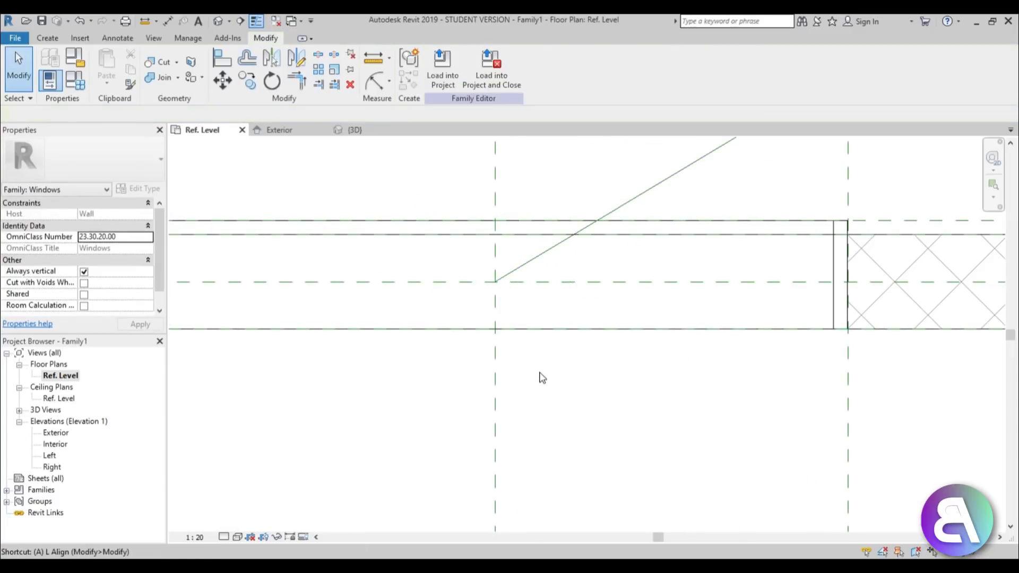
pyautogui.click(543, 283)
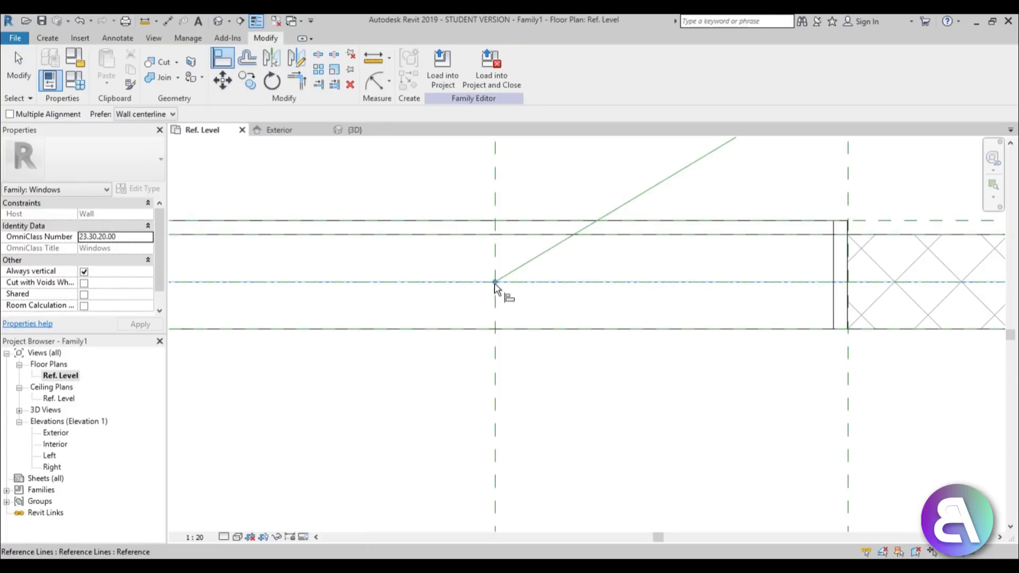
pyautogui.click(495, 284)
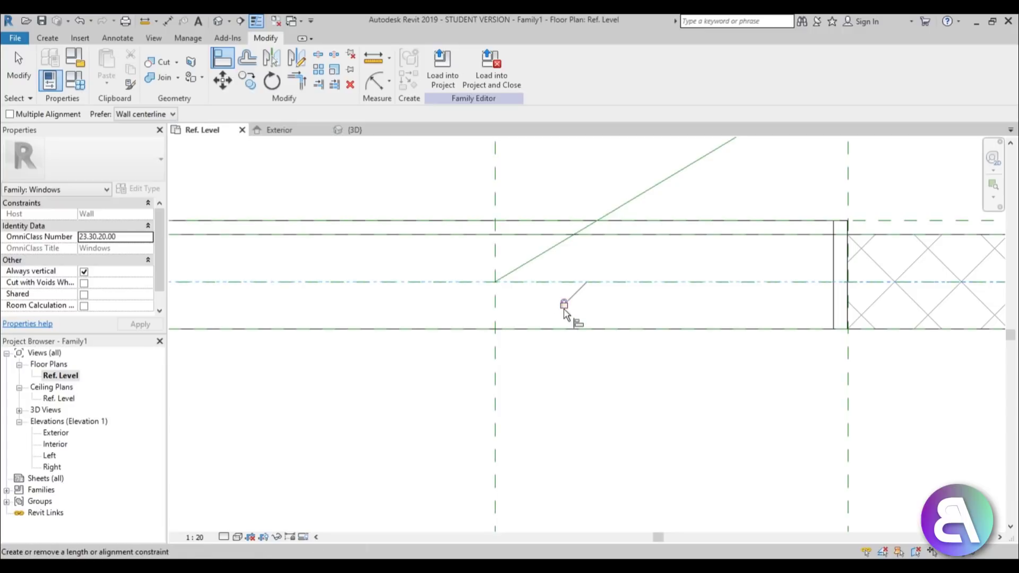
pyautogui.click(496, 320)
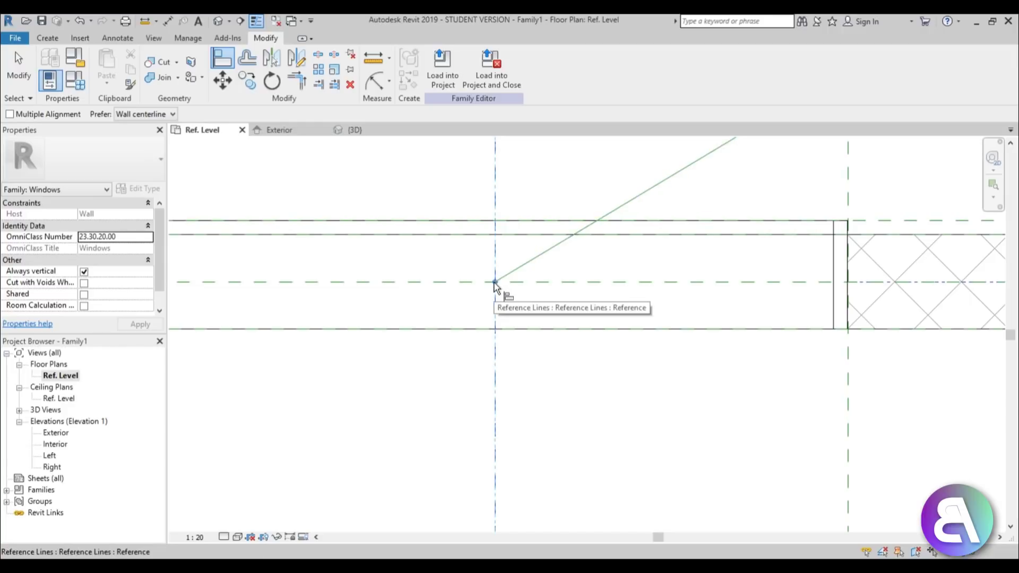
pyautogui.click(473, 312)
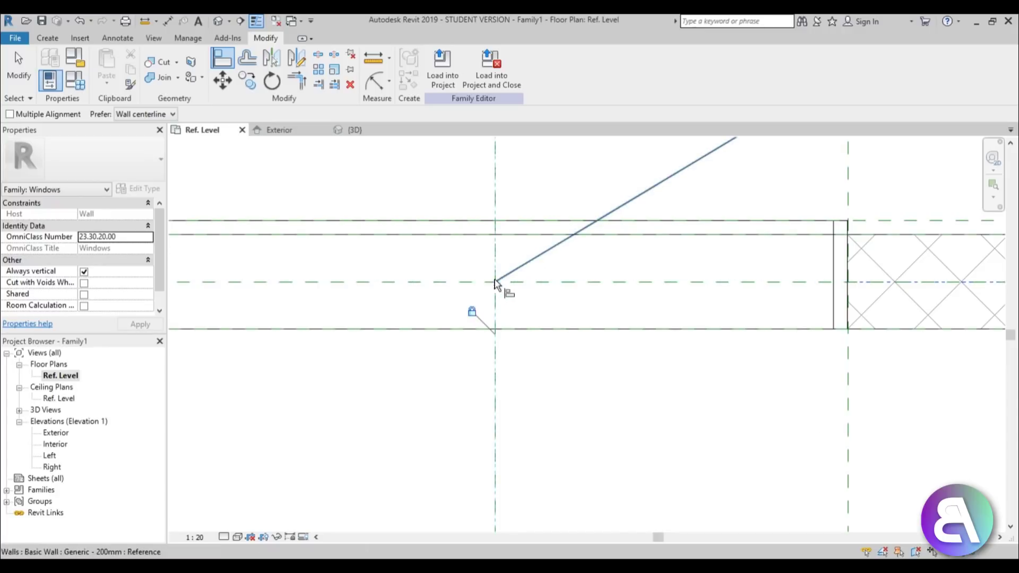
pyautogui.scroll(-2, 533, 380)
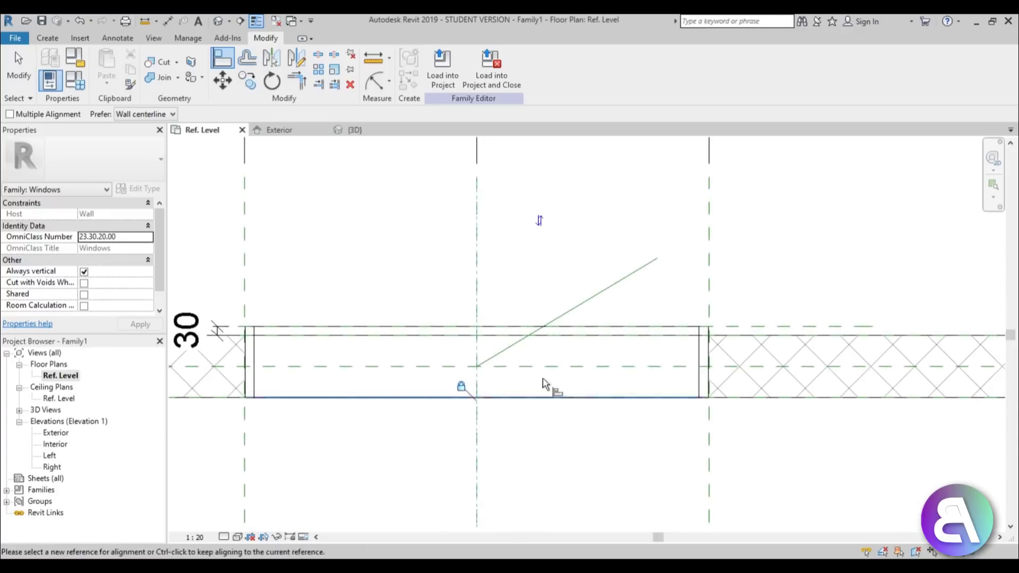
pyautogui.press('Escape')
pyautogui.press('Escape')
pyautogui.click(574, 309)
pyautogui.moveTo(657, 258)
pyautogui.mouseDown()
pyautogui.moveTo(530, 380)
pyautogui.moveTo(520, 321)
pyautogui.moveTo(649, 211)
pyautogui.moveTo(611, 268)
pyautogui.moveTo(659, 261)
pyautogui.mouseUp()
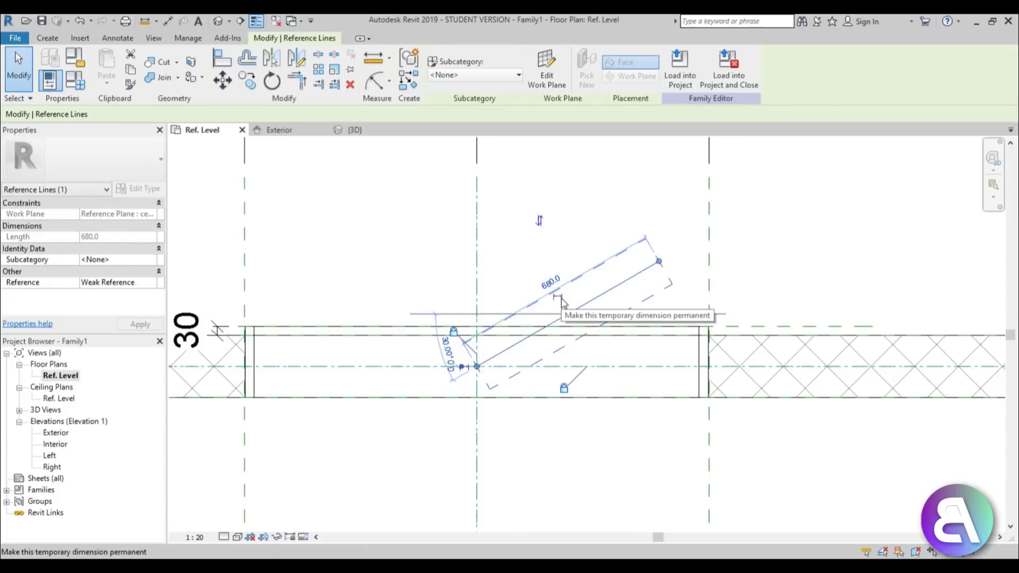
# Make the reference line's length dimension permanent and label it with the offset parameter (offset = 720).
pyautogui.click(561, 298)
pyautogui.moveTo(552, 300); pyautogui.dragTo(527, 239)
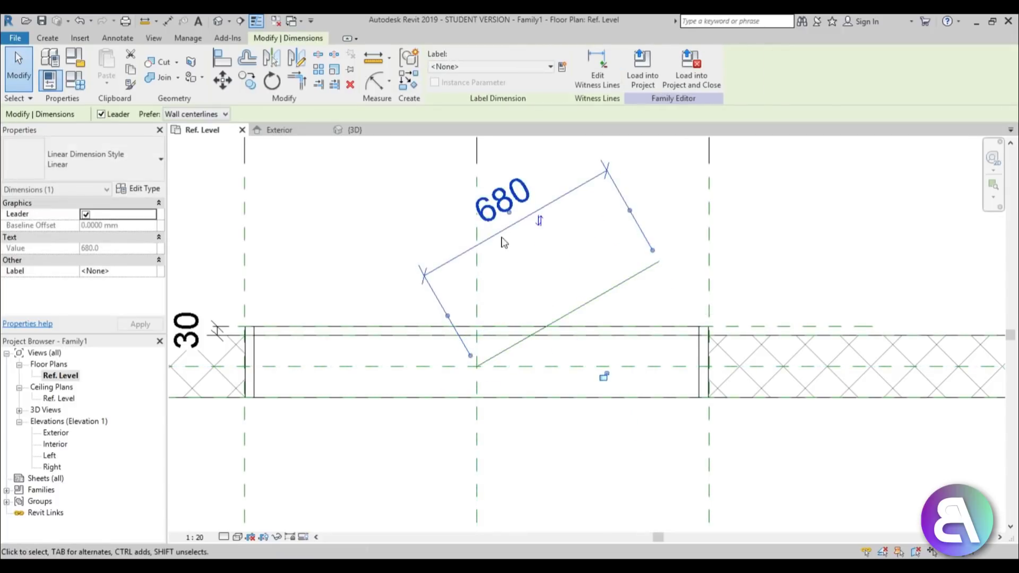
pyautogui.click(539, 68)
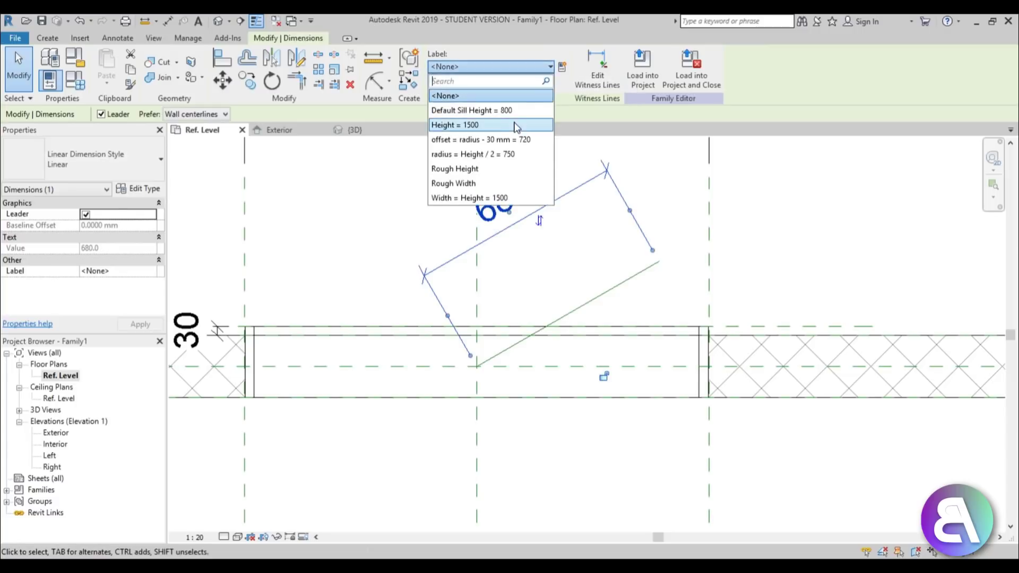
pyautogui.click(443, 140)
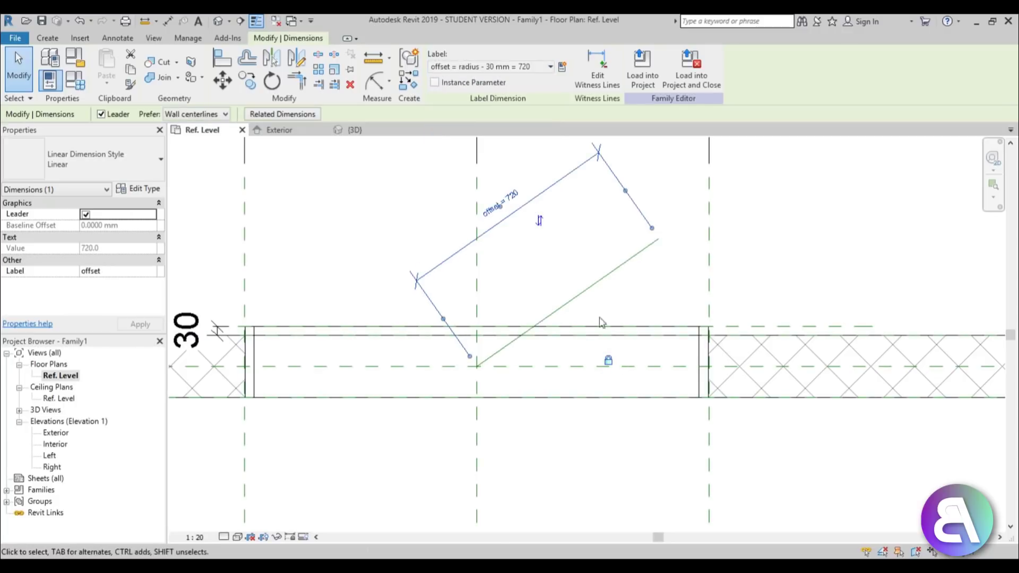
pyautogui.scroll(2, 665, 262)
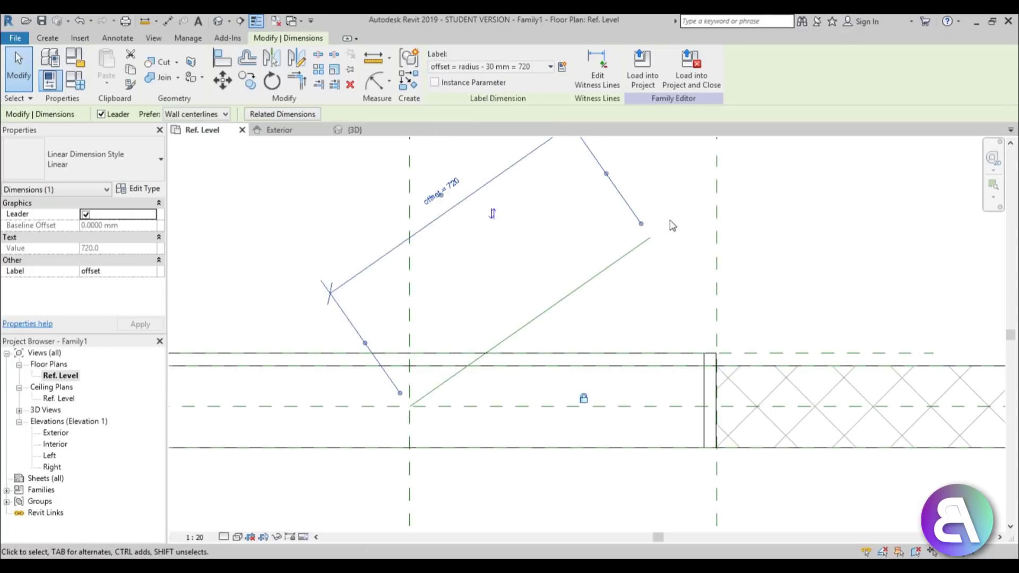
pyautogui.scroll(-1, 709, 393)
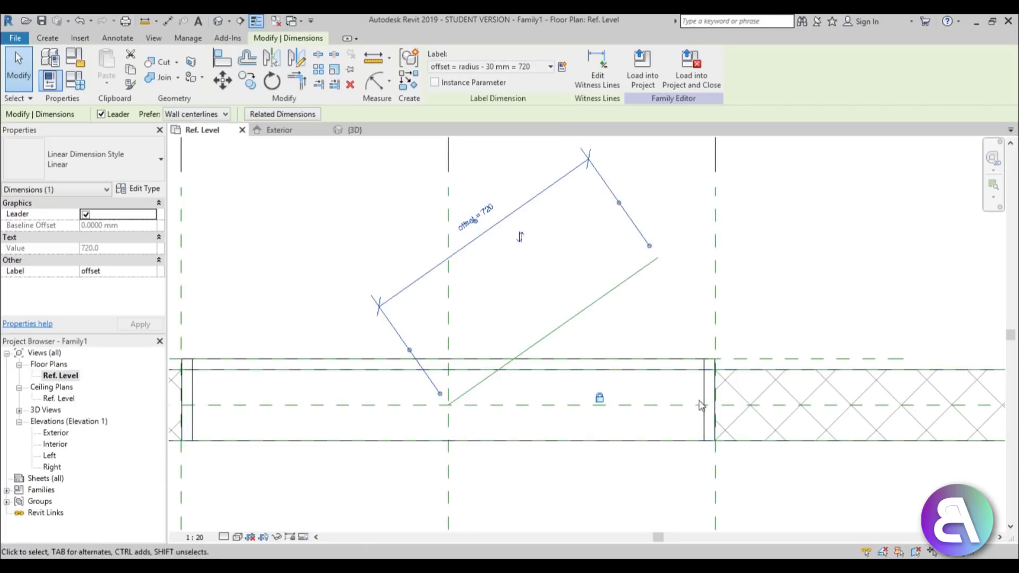
pyautogui.click(701, 306)
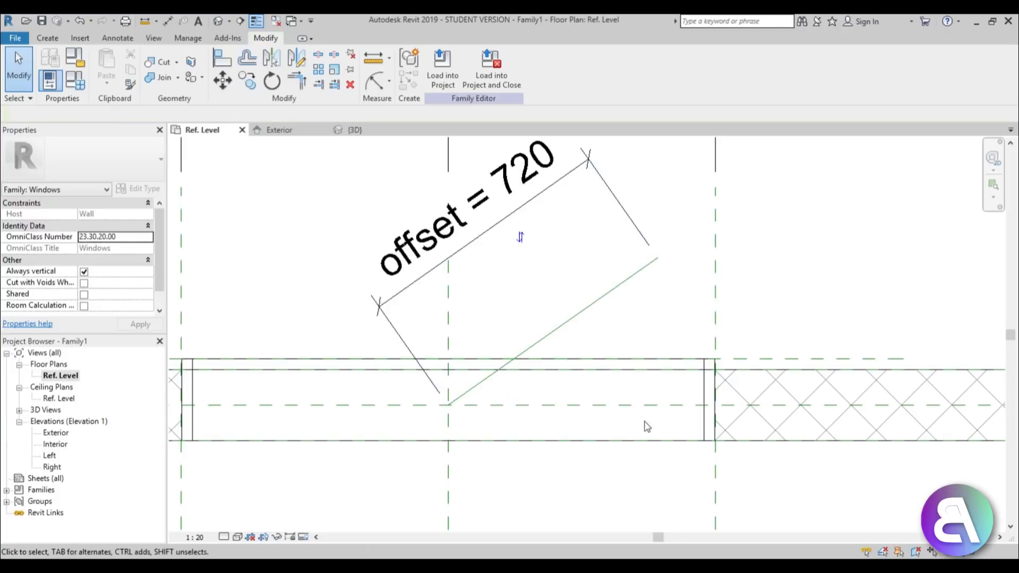
# Place an angular dimension between the wall centerline and the angled reference line.
pyautogui.click(390, 84)
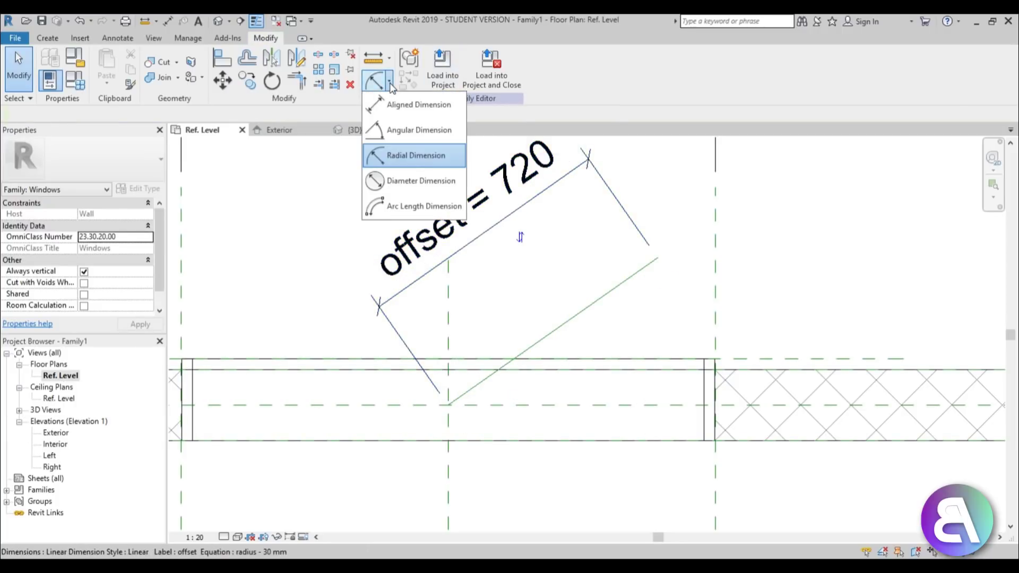
pyautogui.click(411, 131)
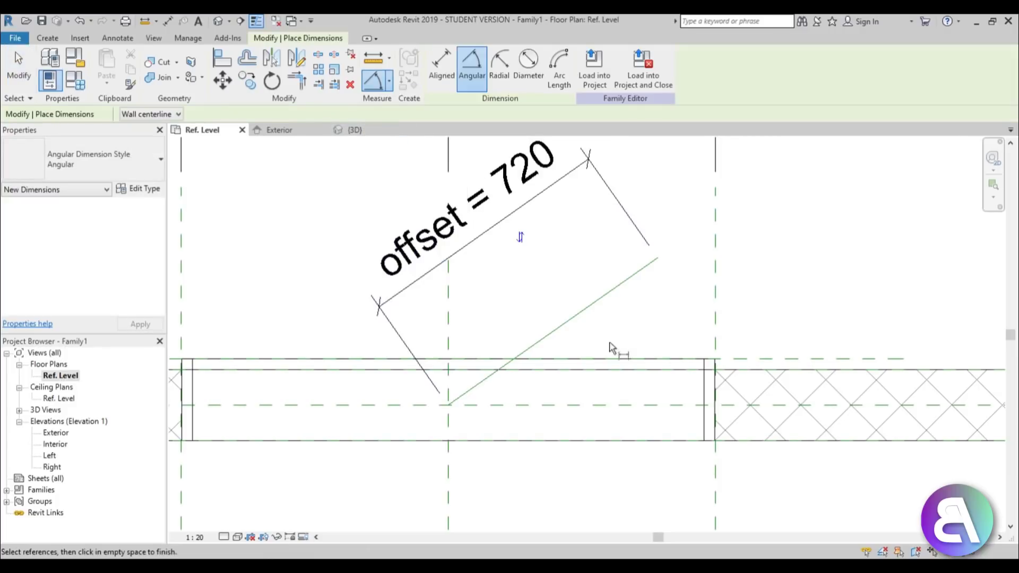
pyautogui.click(577, 407)
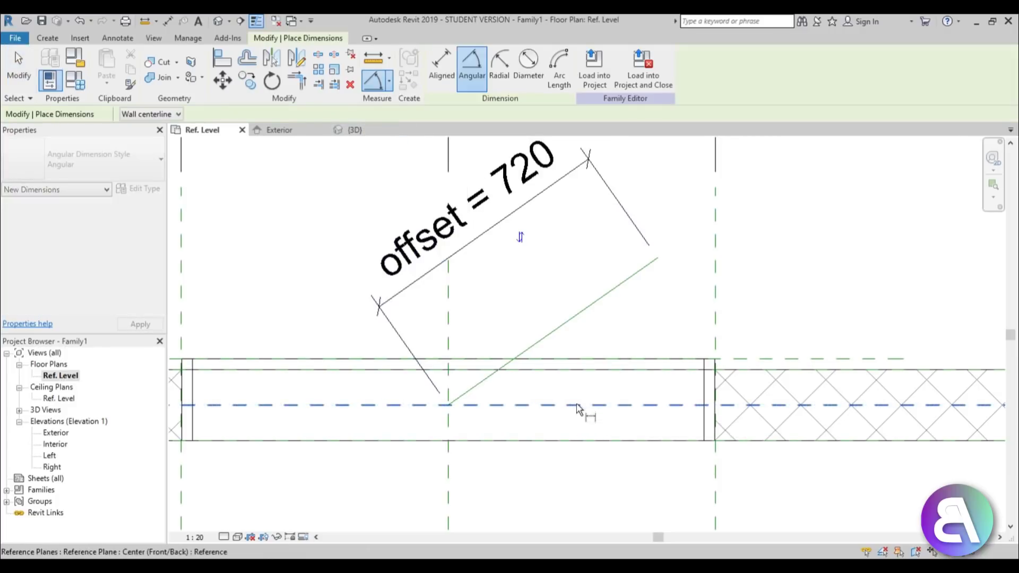
pyautogui.click(555, 339)
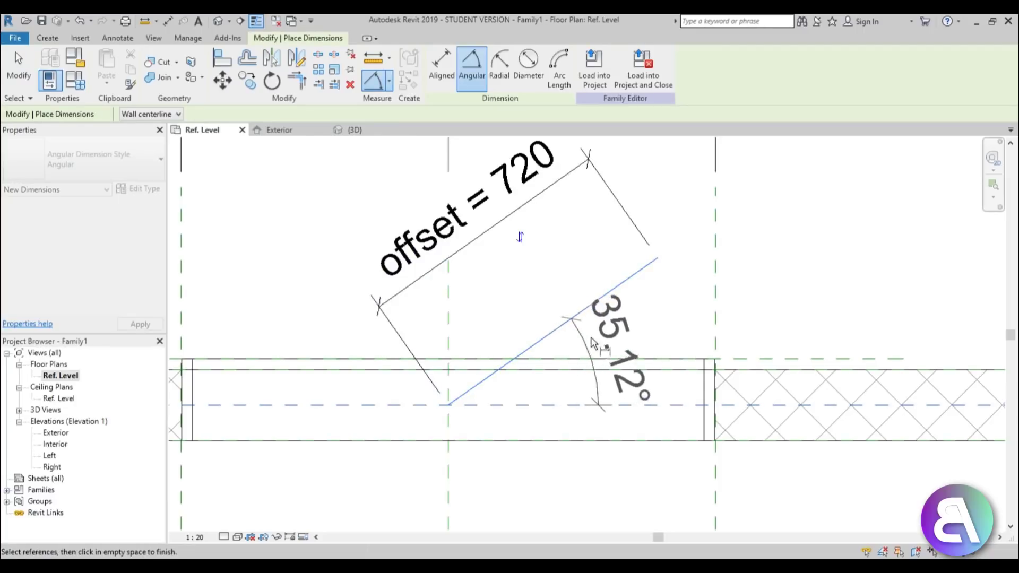
pyautogui.click(655, 365)
pyautogui.press('Escape')
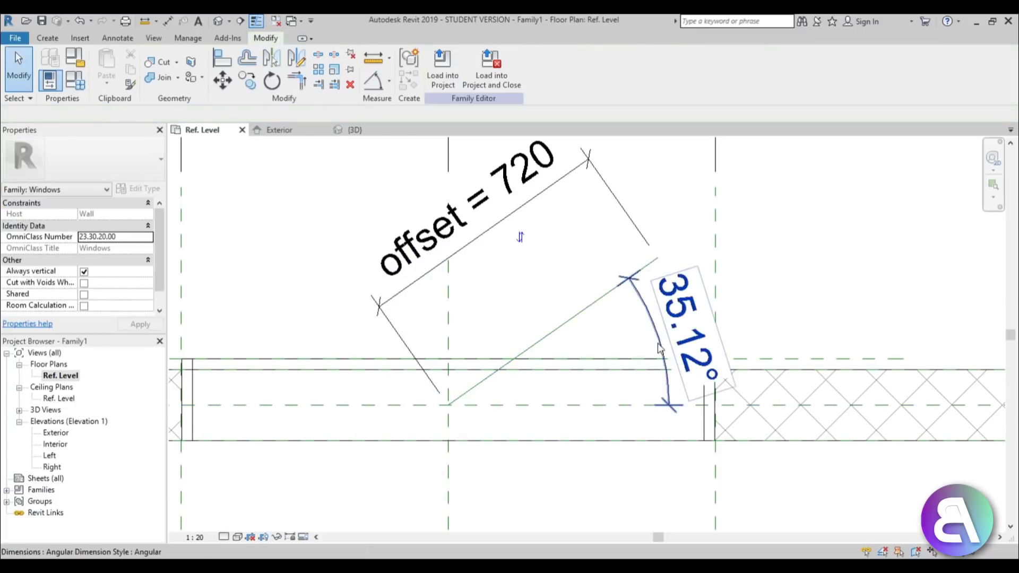
pyautogui.click(594, 394)
# Label the angular dimension with a new instance parameter 'angle', reading 35.12°.
pyautogui.click(562, 67)
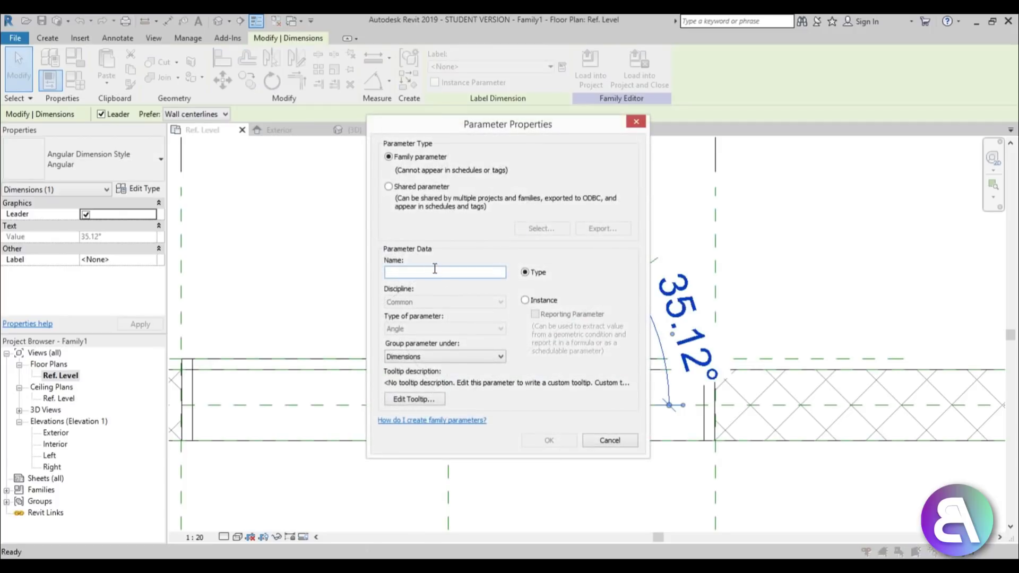
pyautogui.write('angle')
pyautogui.click(544, 298)
pyautogui.click(548, 440)
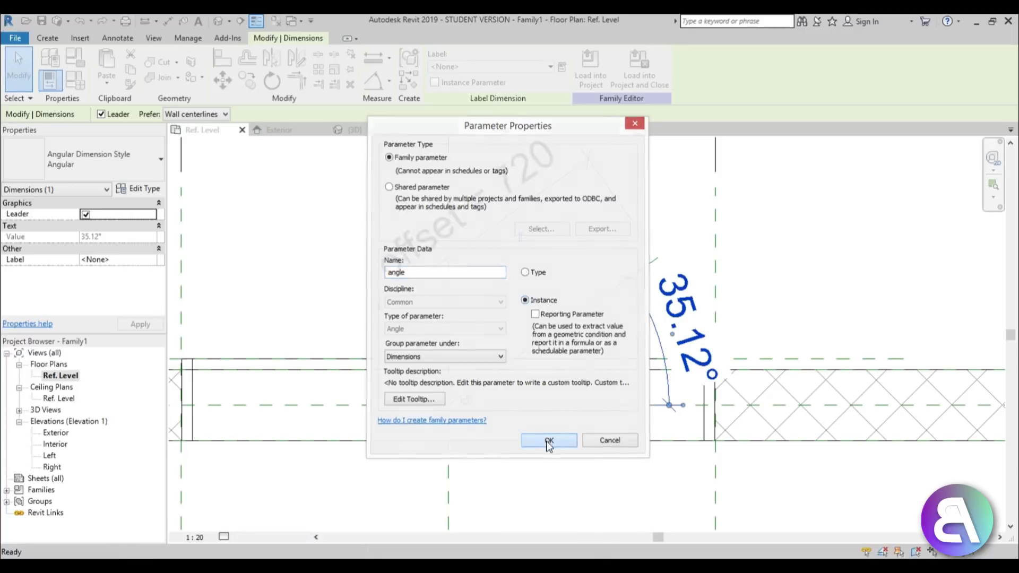
pyautogui.click(798, 301)
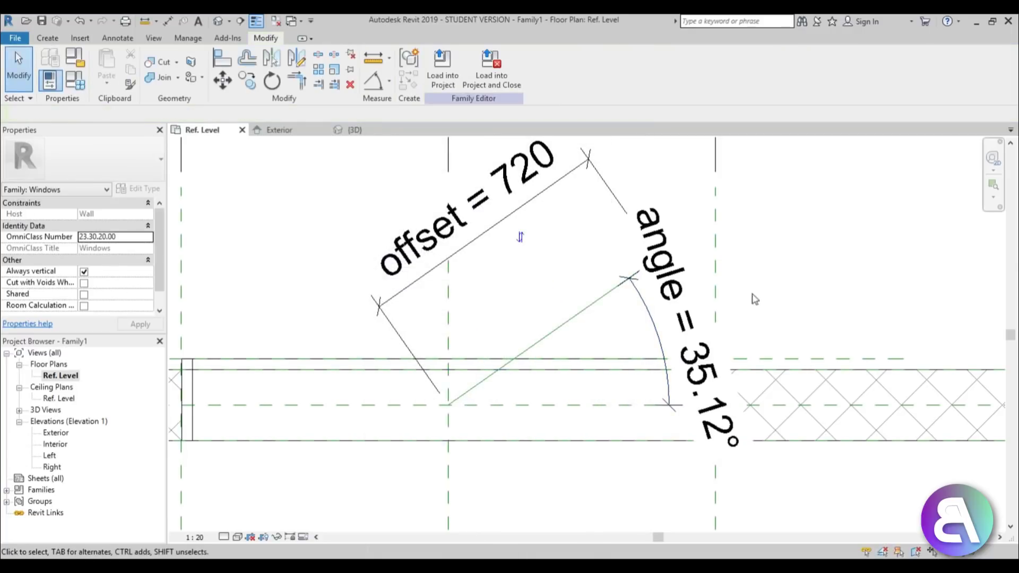
pyautogui.scroll(-2, 764, 300)
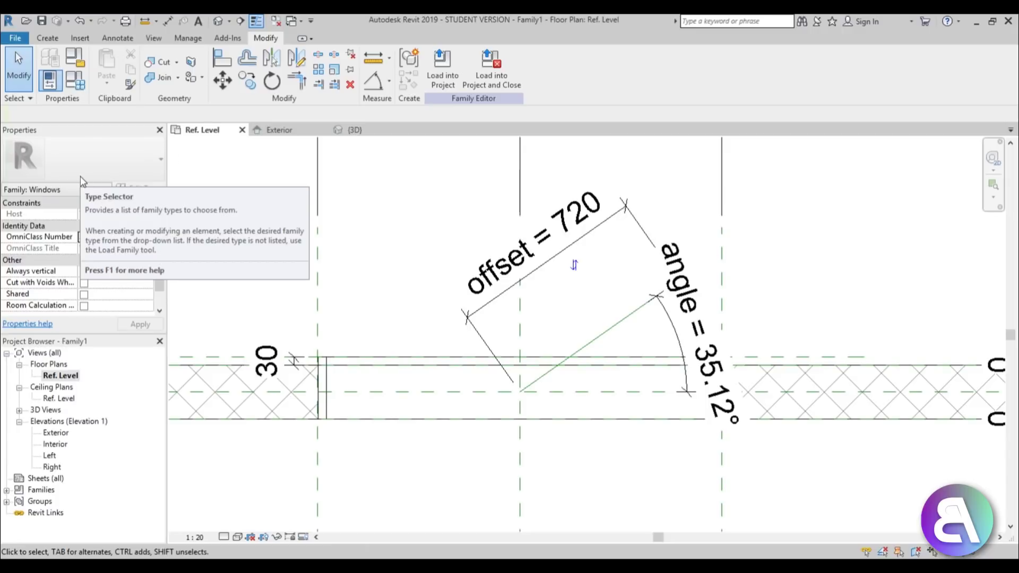
# Set the default 3D view's scale to 1:20.
pyautogui.scroll(-2, 526, 273)
pyautogui.scroll(2, 585, 321)
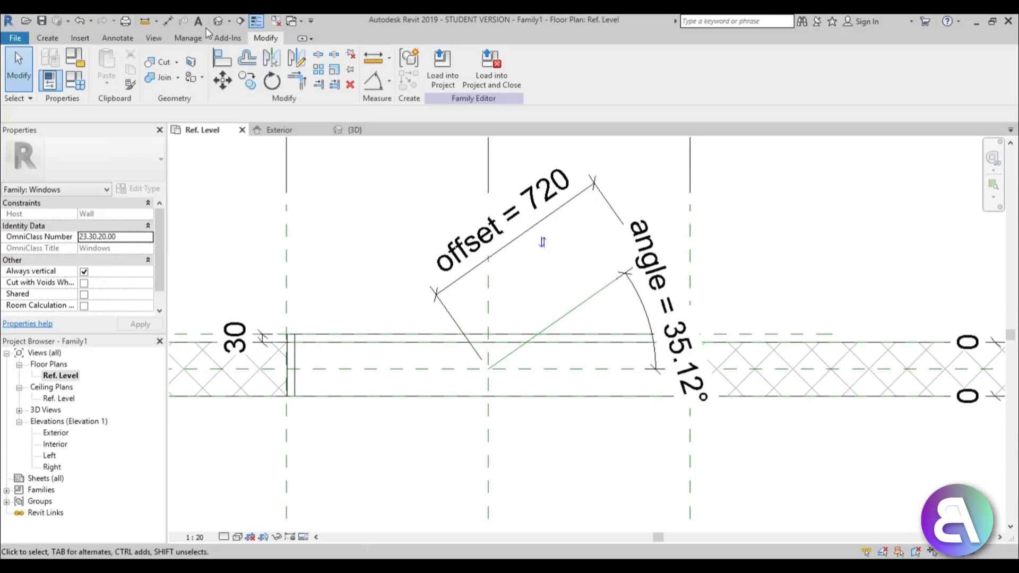
pyautogui.click(218, 21)
pyautogui.scroll(-3, 483, 368)
pyautogui.keyDown('shift'); pyautogui.moveTo(483, 367); pyautogui.dragTo(651, 403, button='middle'); pyautogui.keyUp('shift')
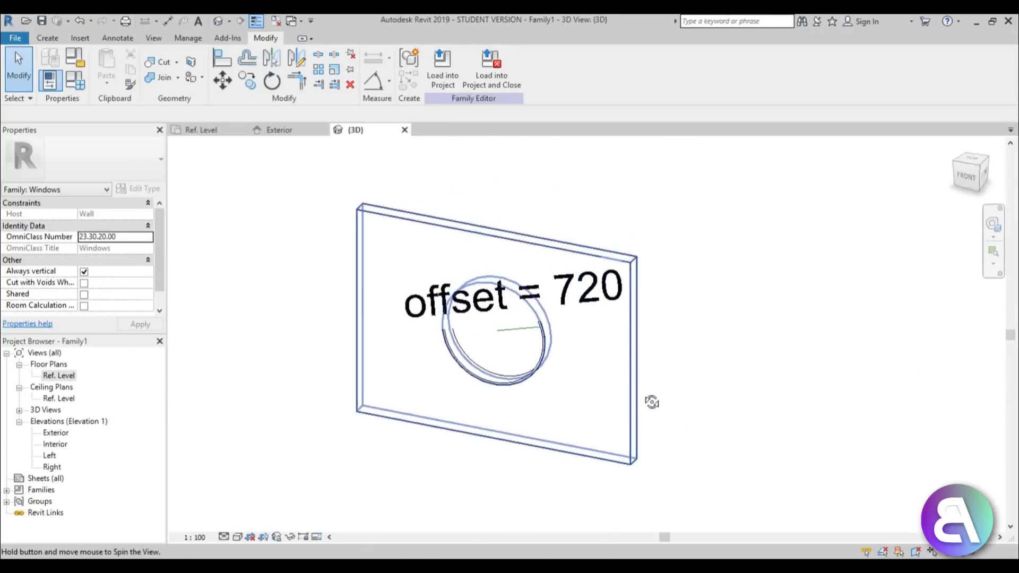
pyautogui.scroll(3, 525, 339)
pyautogui.click(203, 539)
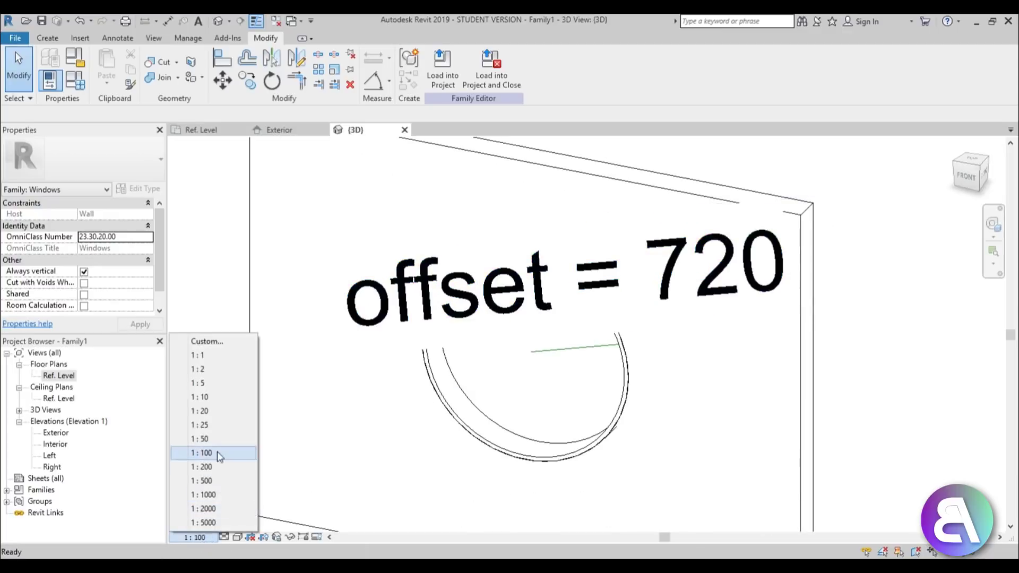
pyautogui.click(213, 409)
# Check the angle dimension in the Ref. Level plan, then return to the 3D view.
pyautogui.keyDown('shift'); pyautogui.moveTo(695, 411); pyautogui.dragTo(313, 419, button='middle'); pyautogui.keyUp('shift')
pyautogui.scroll(1, 632, 409)
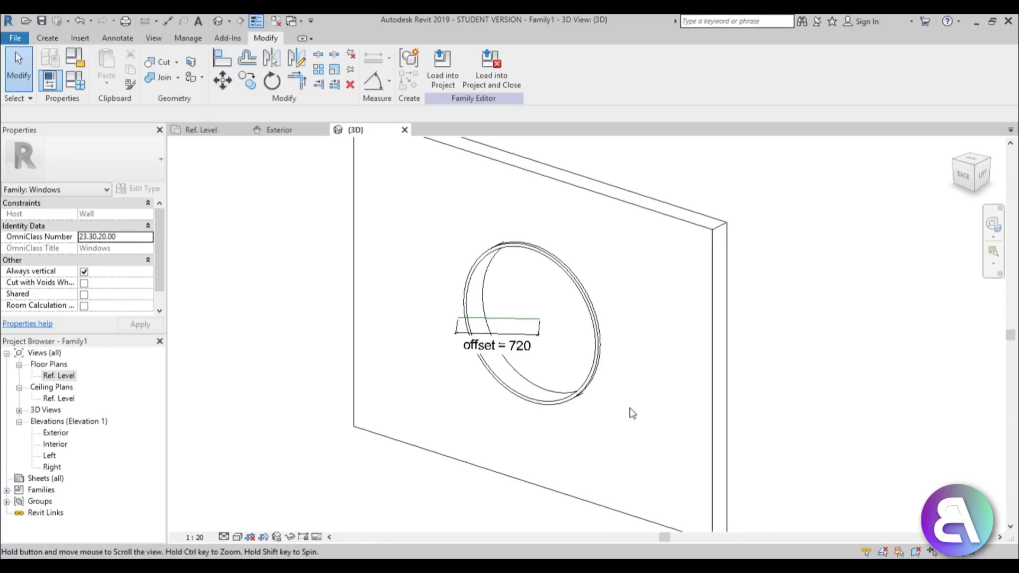
pyautogui.doubleClick(60, 376)
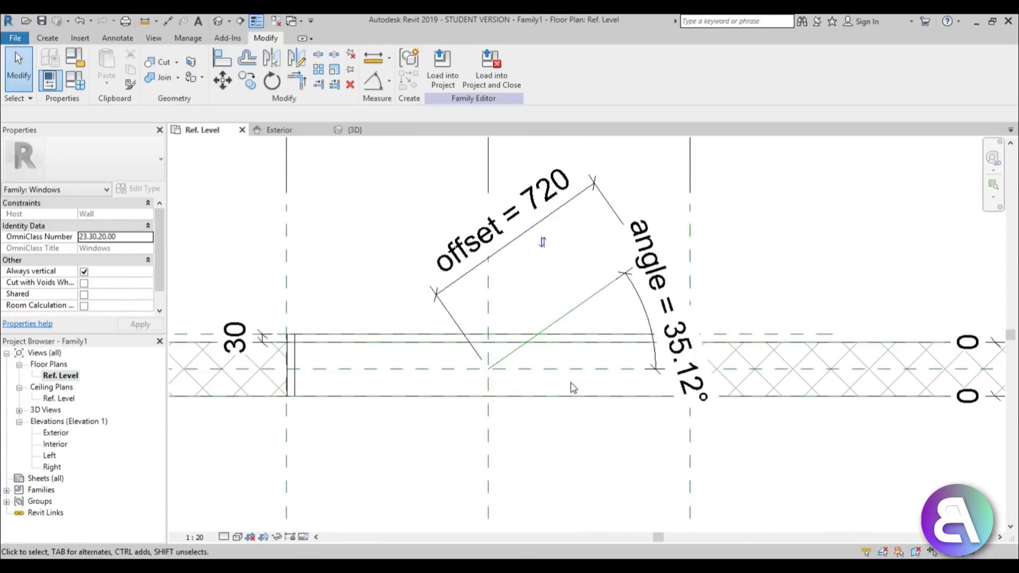
pyautogui.click(659, 325)
pyautogui.press('Escape')
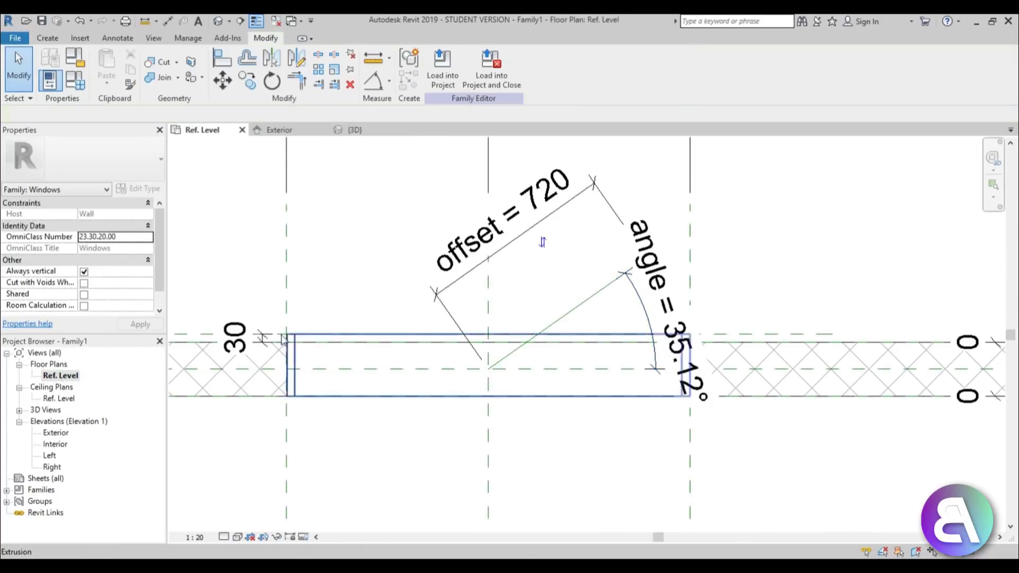
pyautogui.click(217, 20)
pyautogui.keyDown('shift'); pyautogui.moveTo(540, 428); pyautogui.dragTo(596, 428, button='middle'); pyautogui.keyUp('shift')
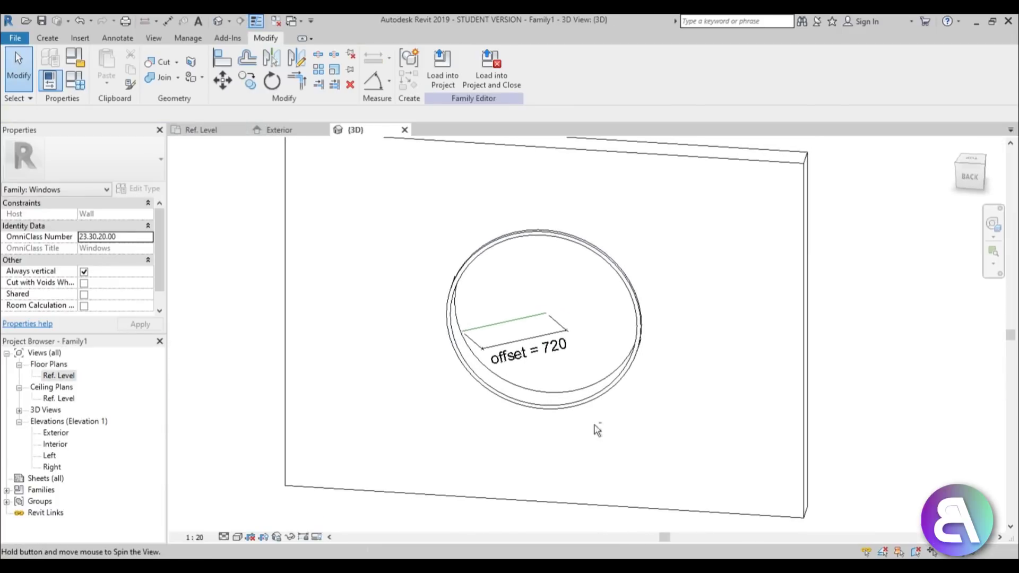
pyautogui.scroll(3, 584, 244)
pyautogui.keyDown('shift'); pyautogui.moveTo(687, 441); pyautogui.dragTo(627, 389, button='middle'); pyautogui.keyUp('shift')
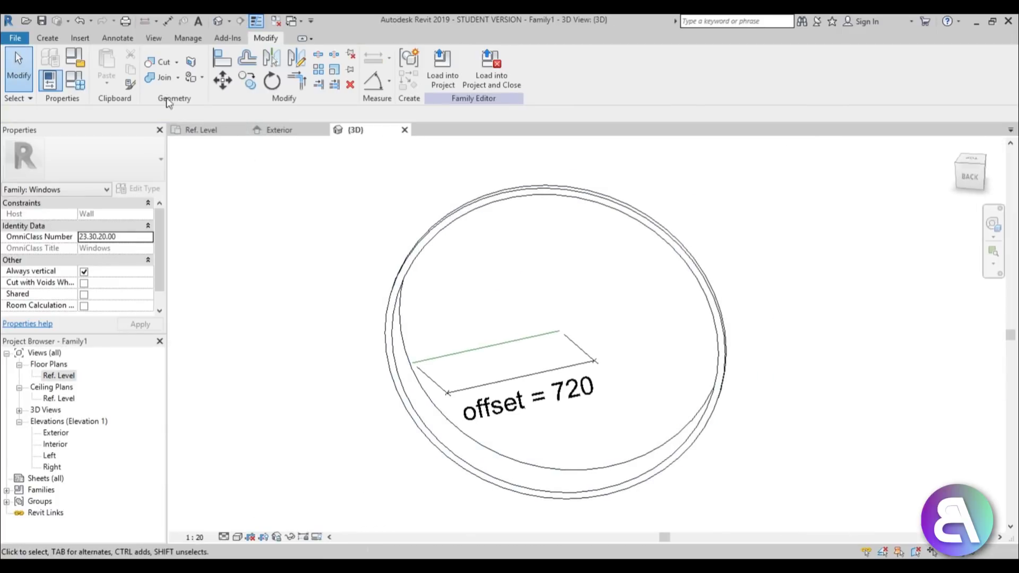
pyautogui.click(46, 38)
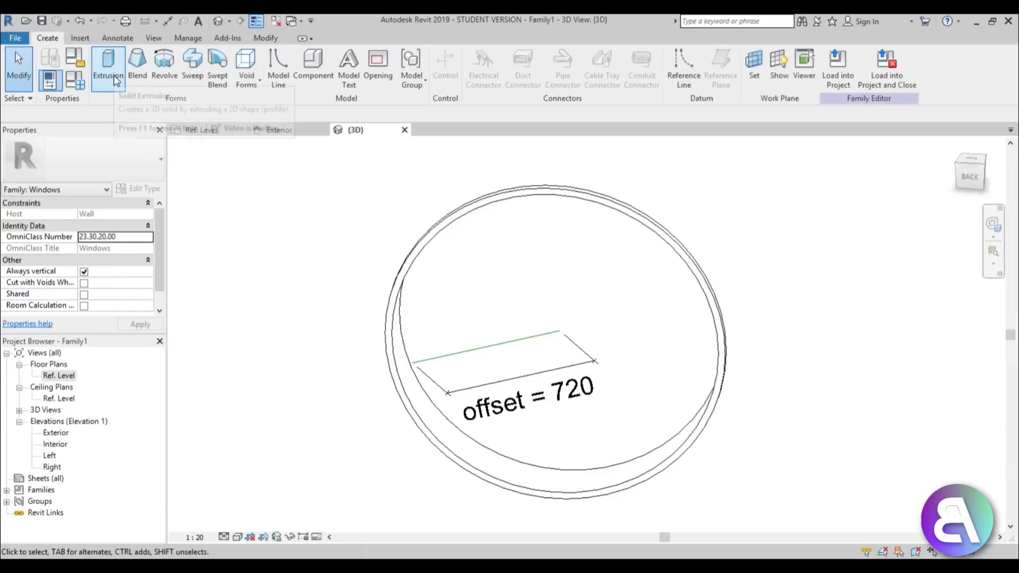
# Set the work plane to the angled reference line's vertical plane.
pyautogui.click(755, 78)
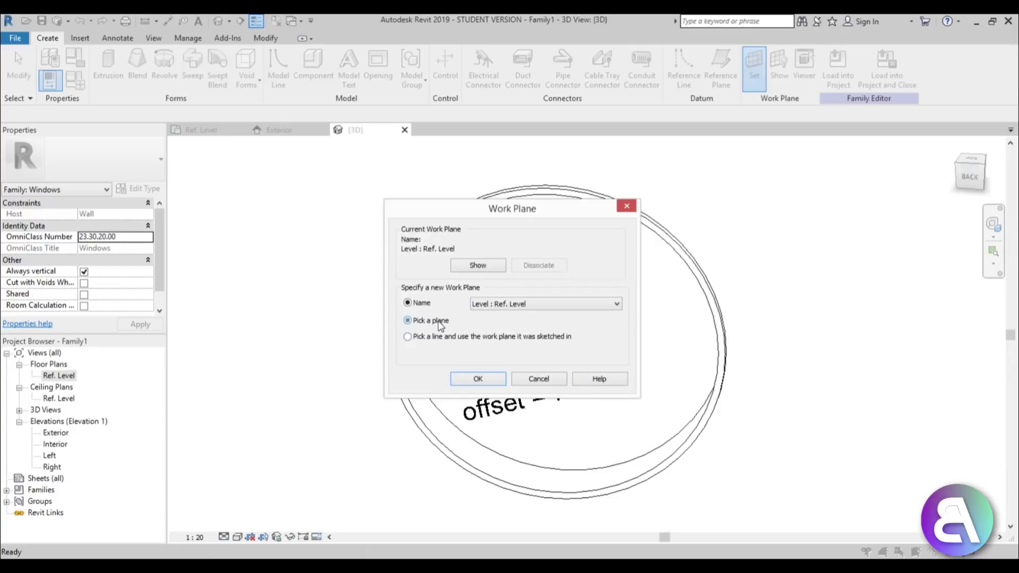
pyautogui.click(478, 378)
pyautogui.scroll(2, 541, 409)
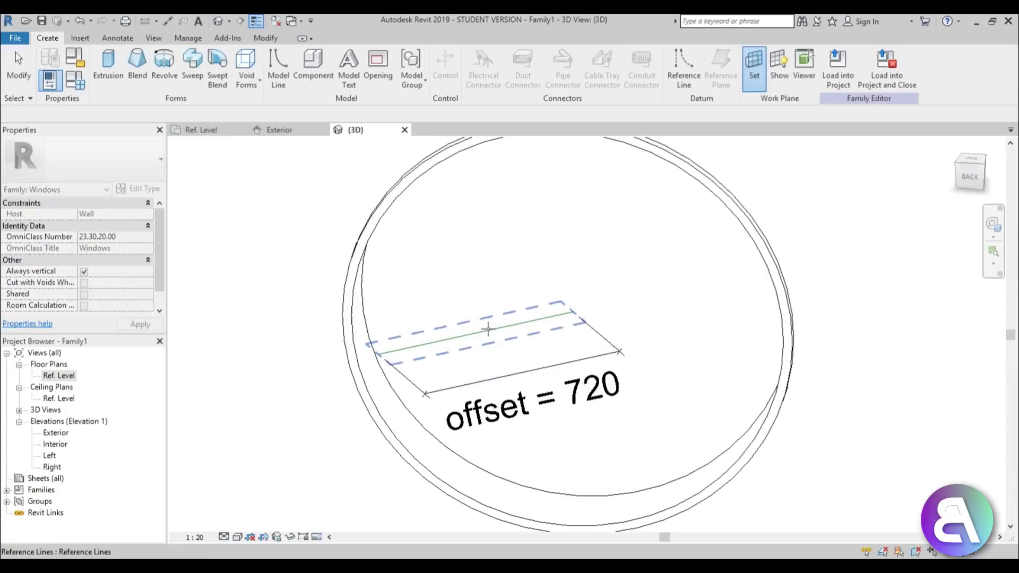
pyautogui.press('Tab')
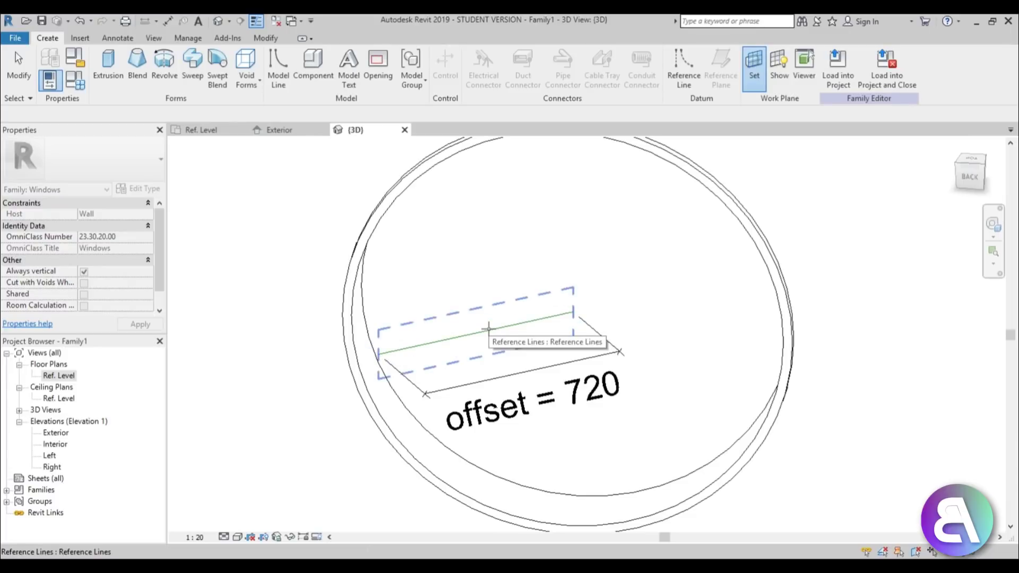
pyautogui.click(488, 330)
# Start a solid extrusion and sketch a circle centred on the reference line's end.
pyautogui.click(108, 64)
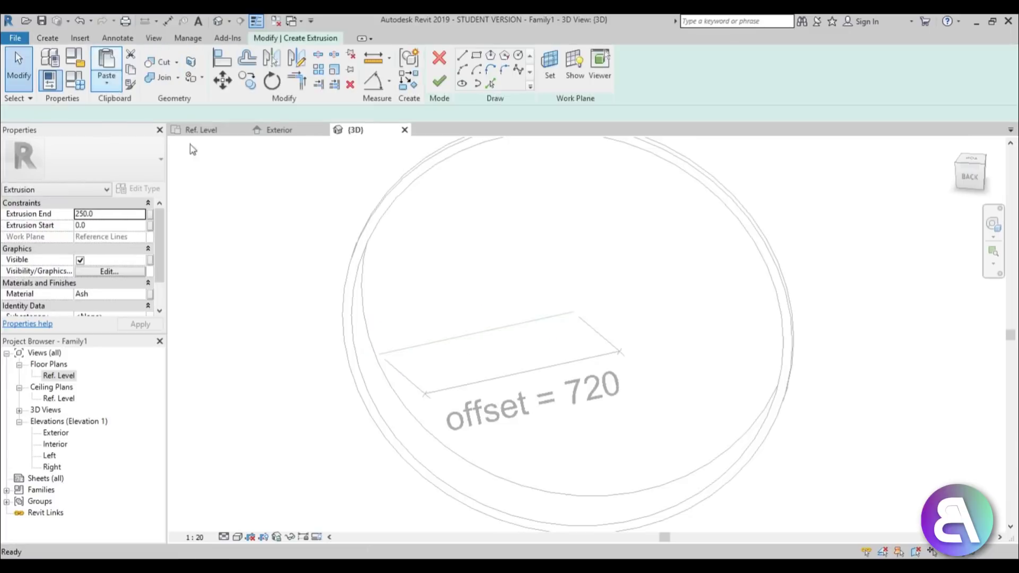
pyautogui.click(518, 55)
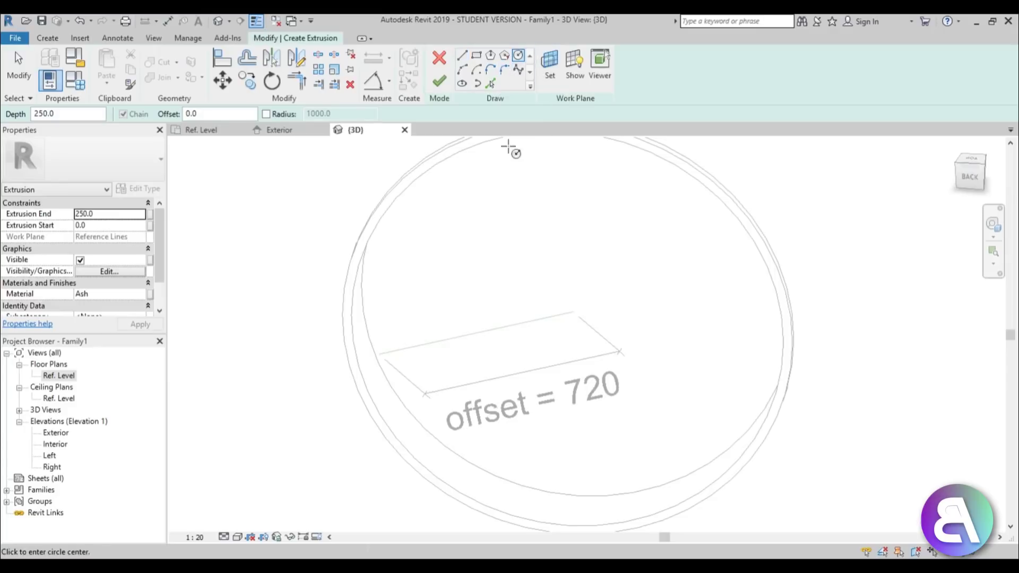
pyautogui.click(566, 313)
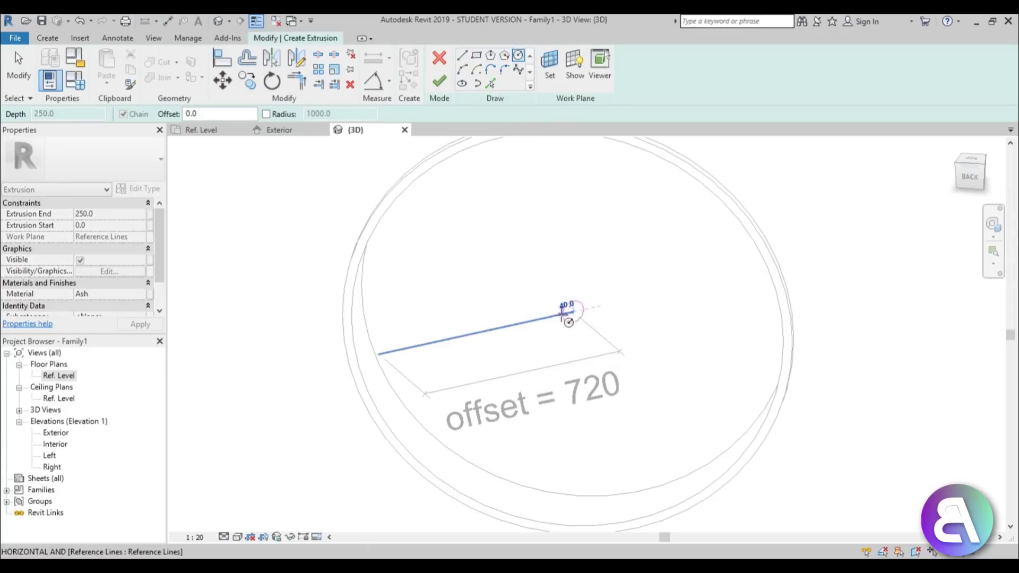
pyautogui.click(378, 353)
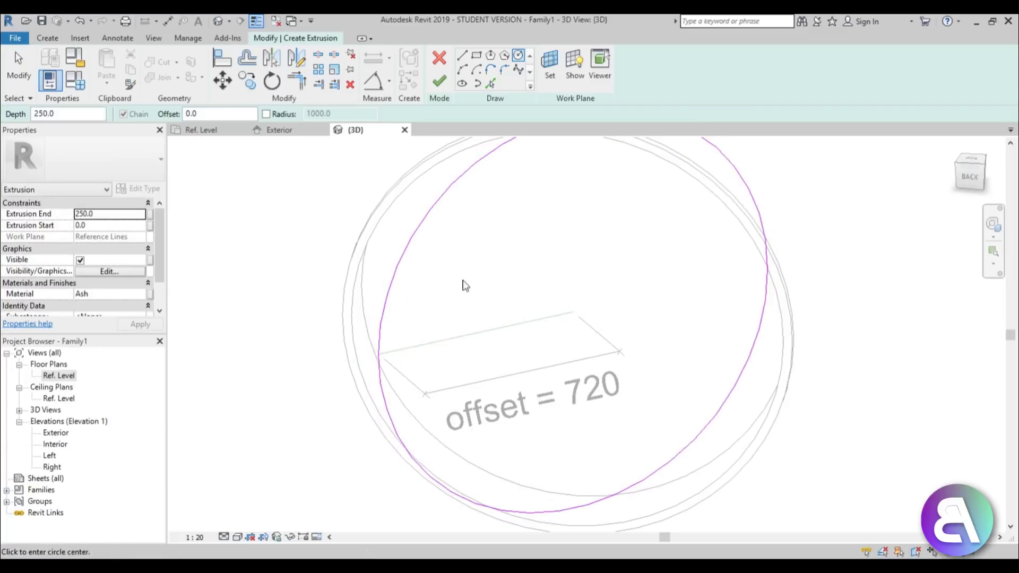
# Add a radial dimension to the sketch circle and label it with the offset parameter.
pyautogui.press('Escape')
pyautogui.click(389, 81)
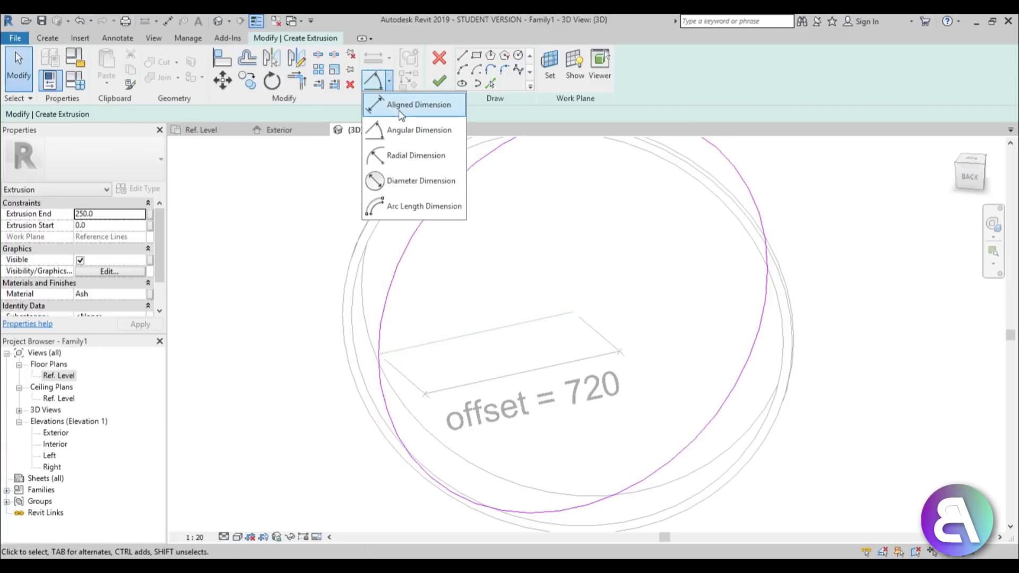
pyautogui.click(404, 155)
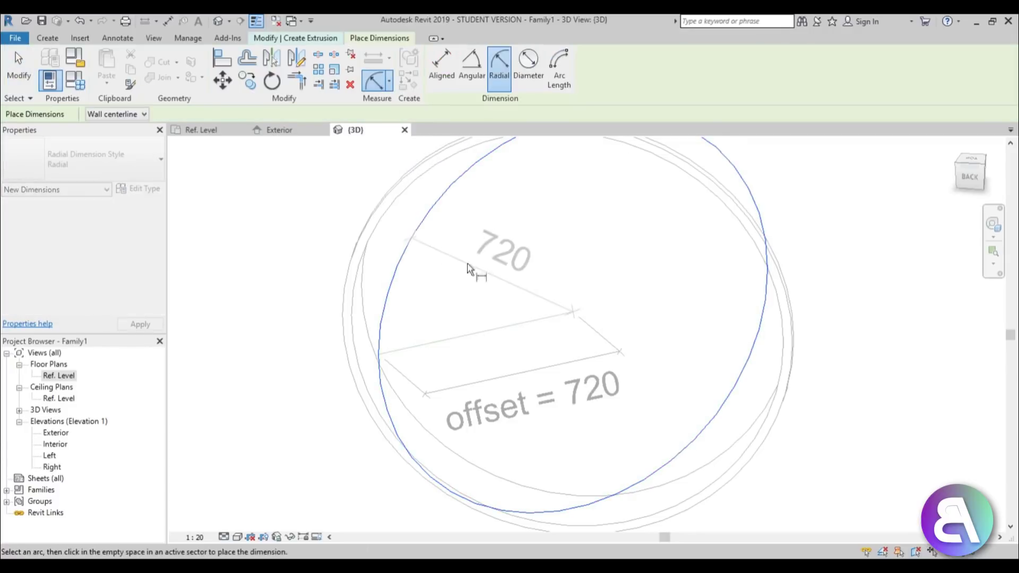
pyautogui.click(470, 273)
pyautogui.press('Escape')
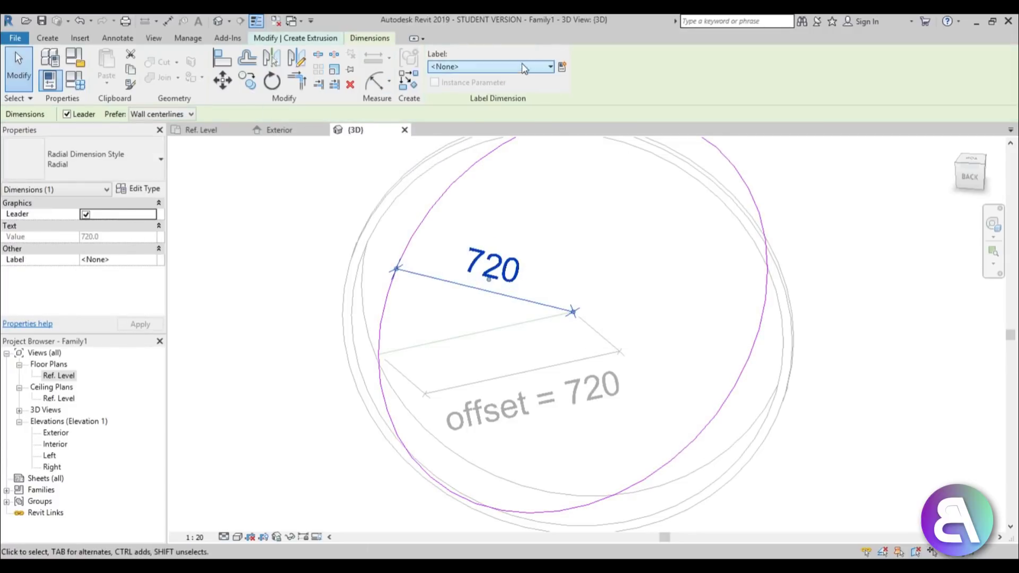
pyautogui.click(522, 67)
pyautogui.click(477, 139)
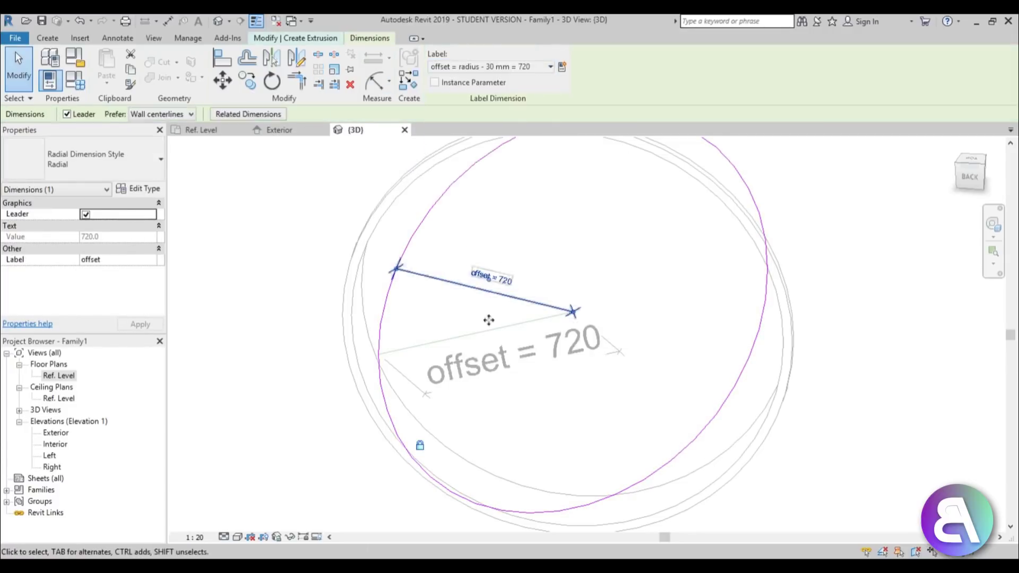
pyautogui.click(601, 246)
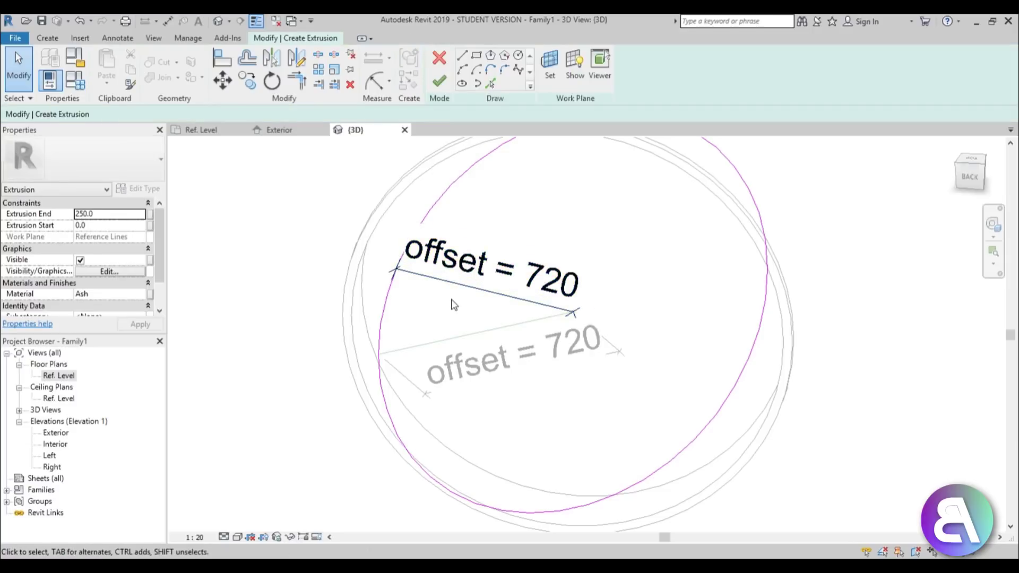
# Draw a smaller concentric circle of radius 680.
pyautogui.scroll(-1, 454, 304)
pyautogui.moveTo(453, 304); pyautogui.dragTo(412, 292, button='middle')
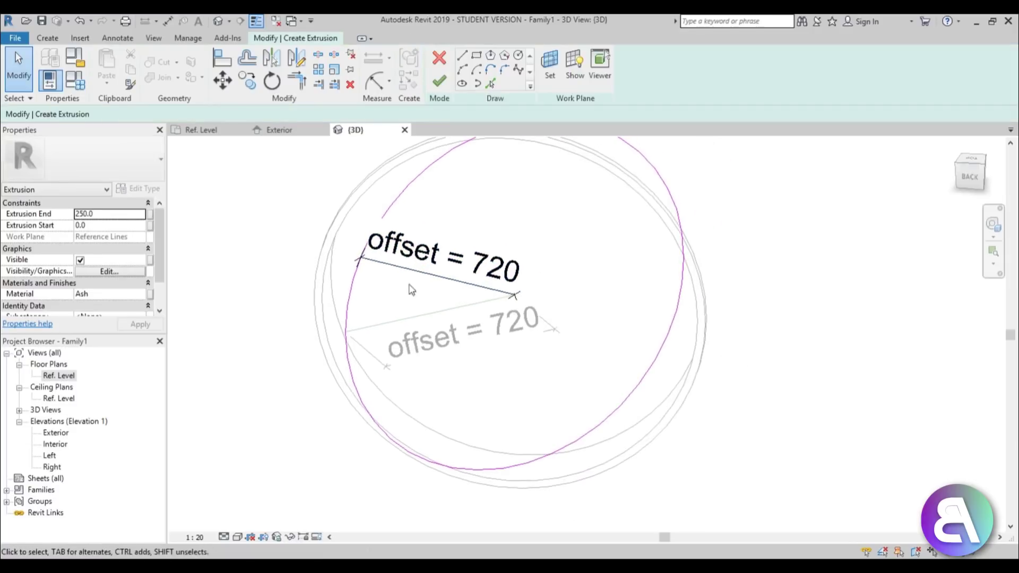
pyautogui.click(518, 55)
pyautogui.click(514, 295)
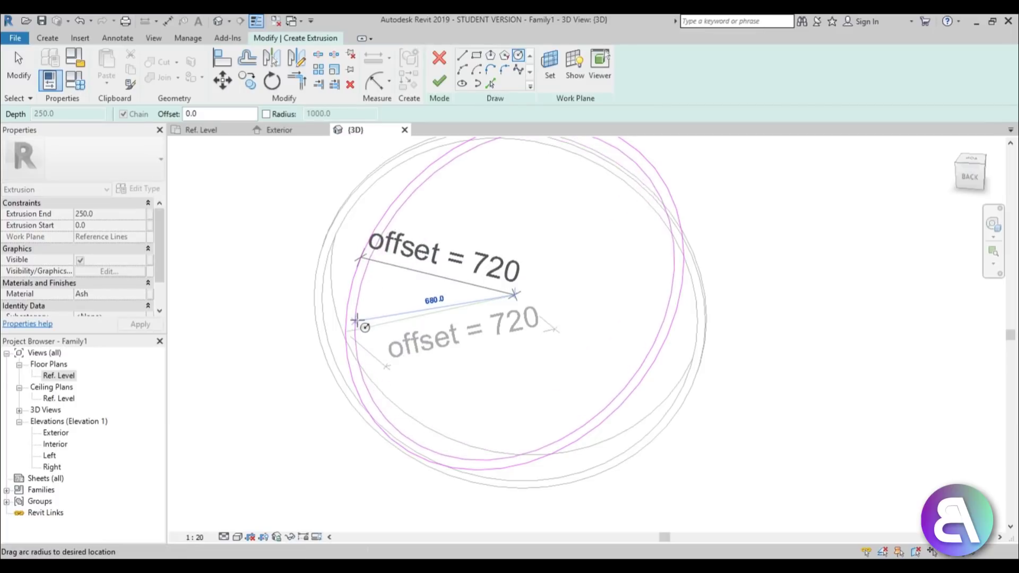
pyautogui.click(354, 321)
pyautogui.press('Escape')
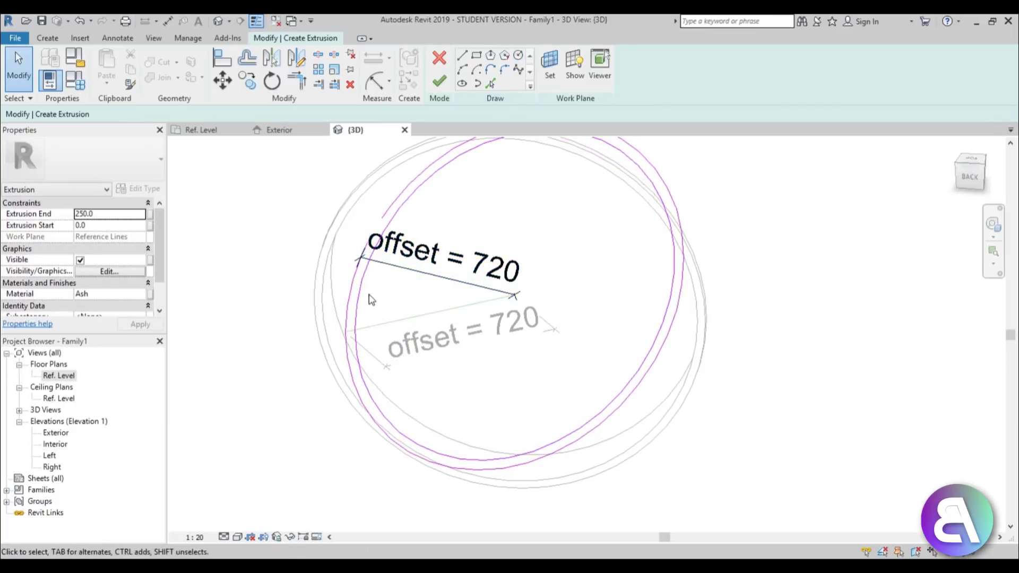
# Dimension the 680 circle's radius and start creating a parameter for it.
pyautogui.click(356, 307)
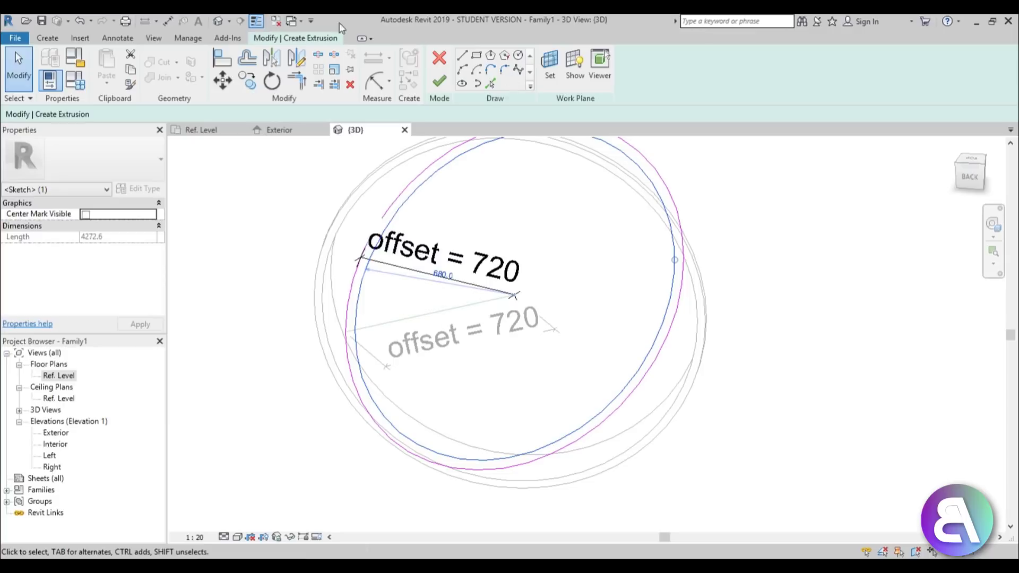
pyautogui.click(374, 81)
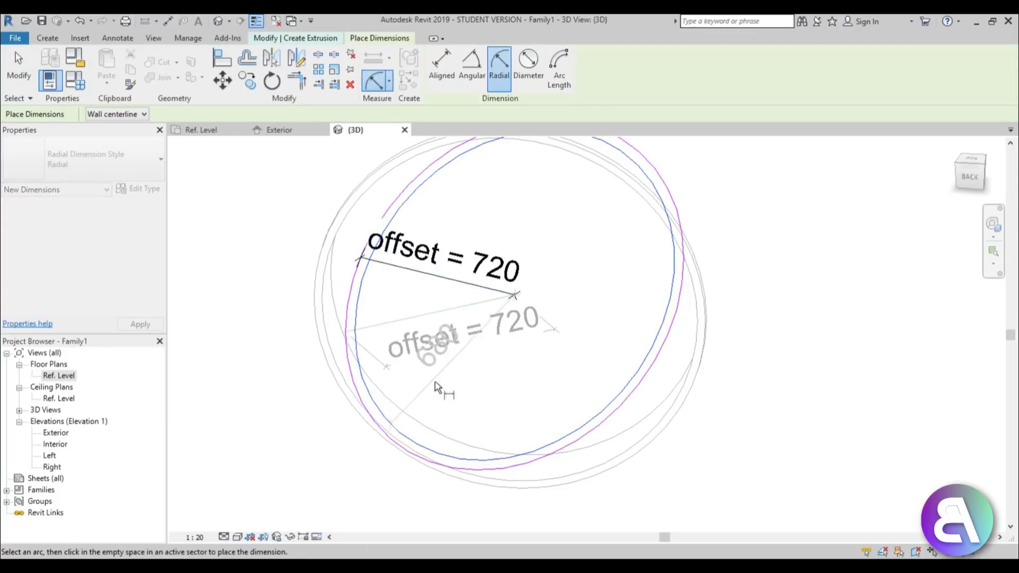
pyautogui.click(430, 406)
pyautogui.press('Escape')
pyautogui.press('Escape')
pyautogui.click(419, 401)
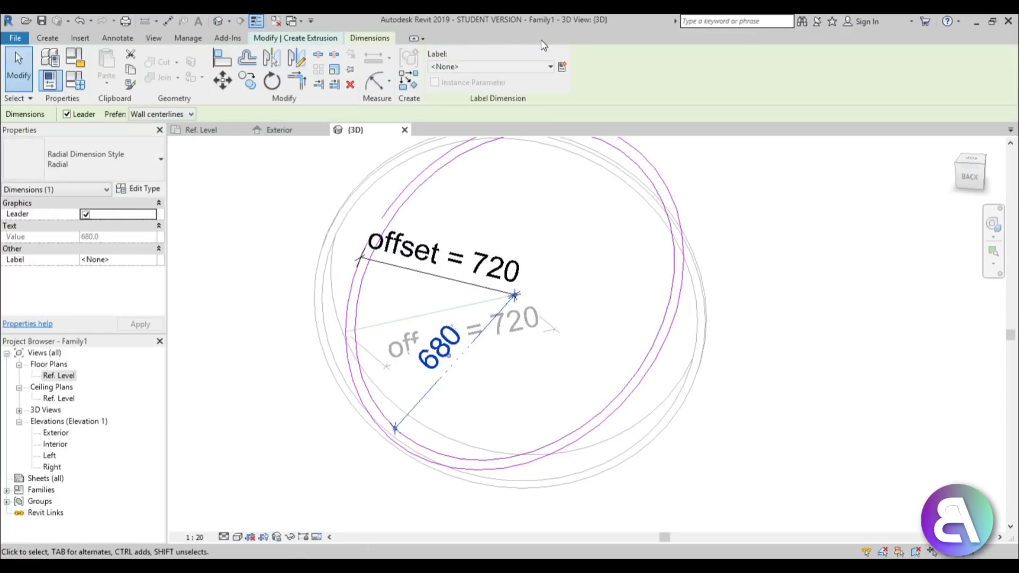
pyautogui.click(563, 68)
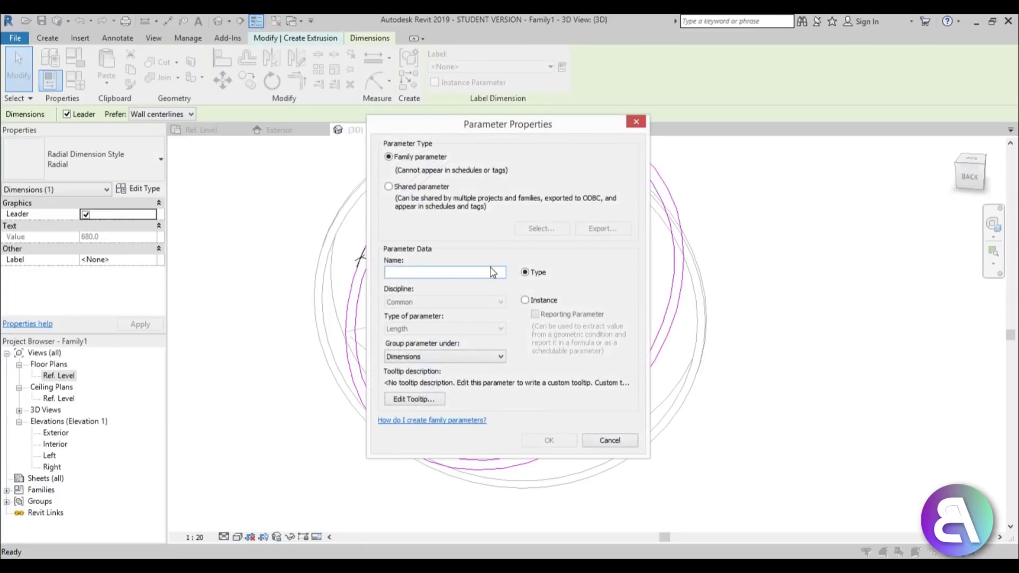
# Name the new parameter 'offset 2' and drive it with the formula offset - 40 mm.
pyautogui.write('offset ')
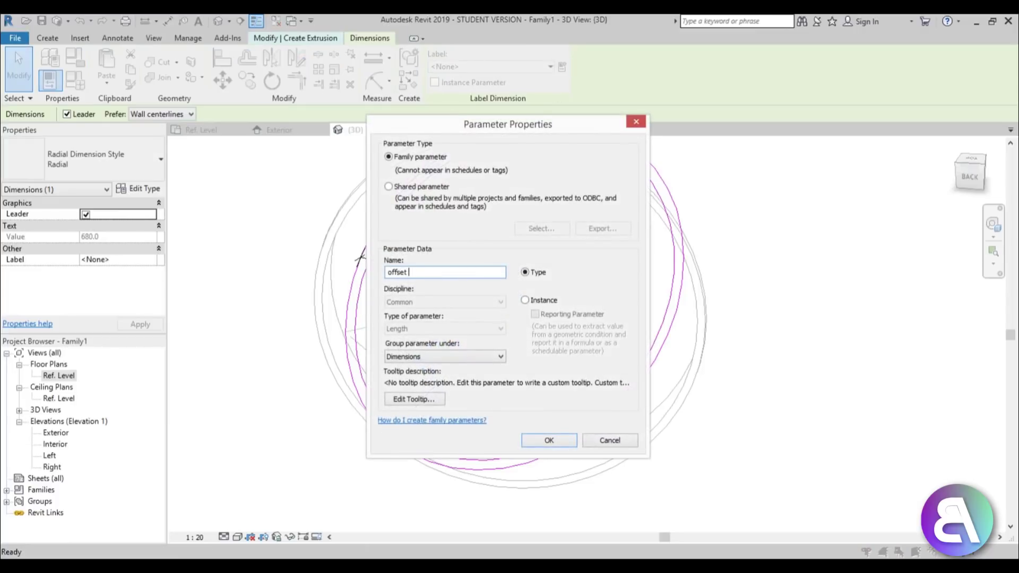
pyautogui.write('2')
pyautogui.press('Return')
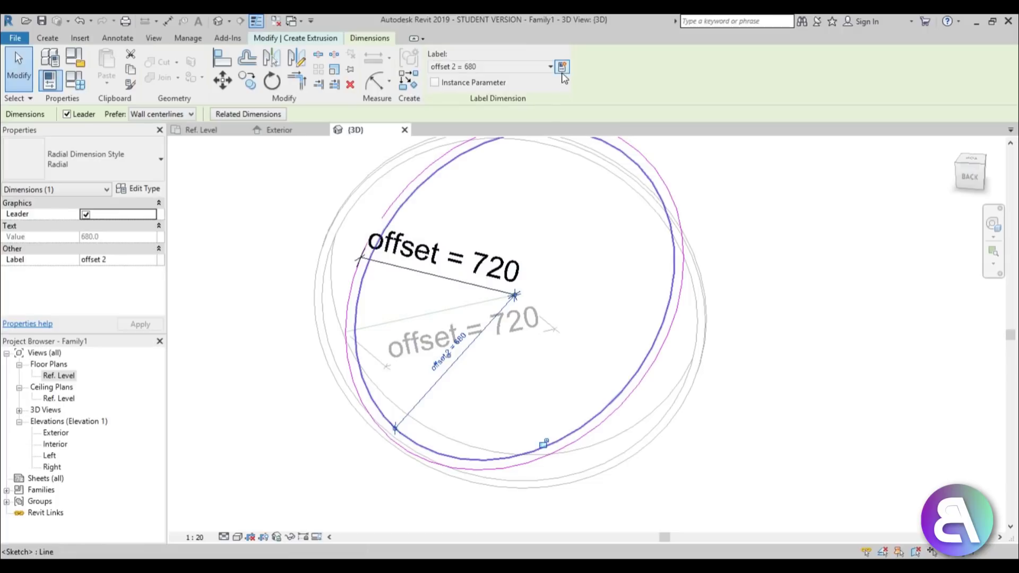
pyautogui.click(75, 56)
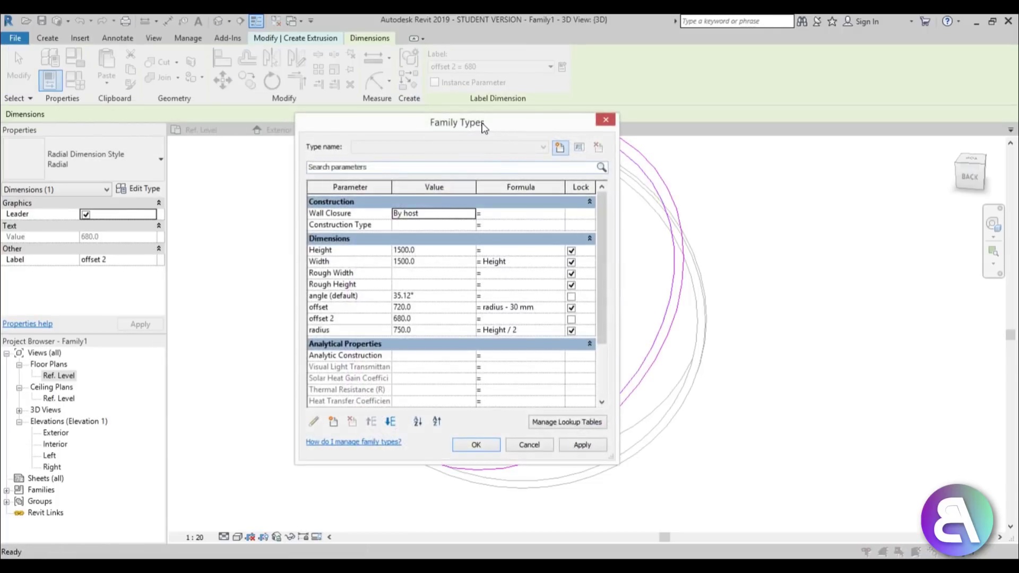
pyautogui.moveTo(484, 128); pyautogui.dragTo(460, 108)
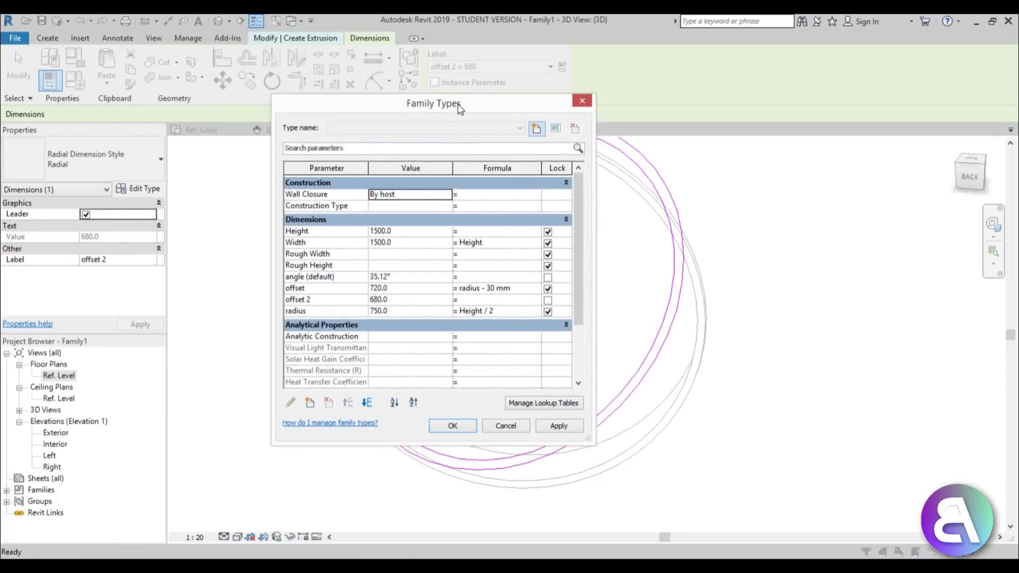
pyautogui.click(327, 288)
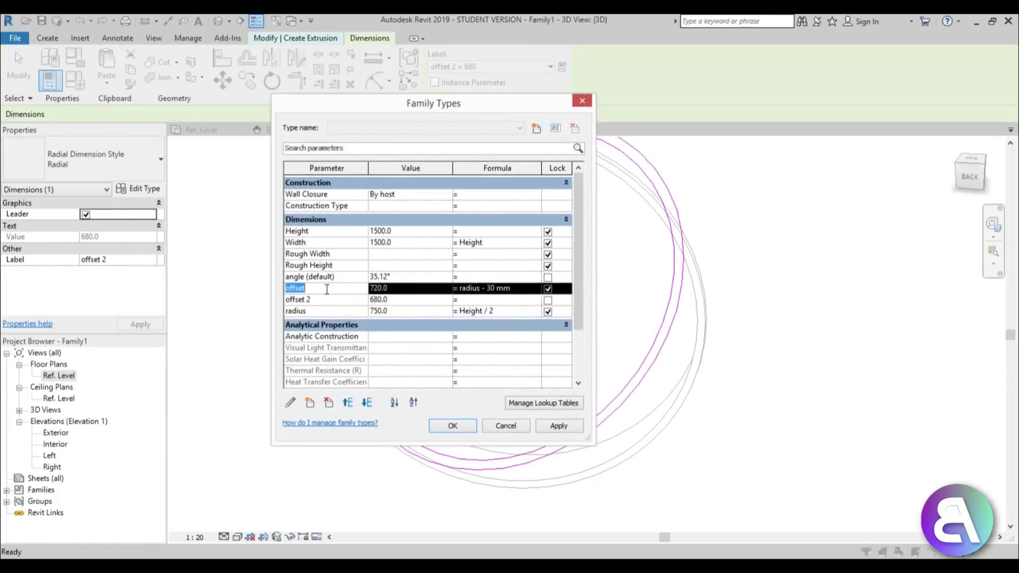
pyautogui.click(492, 301)
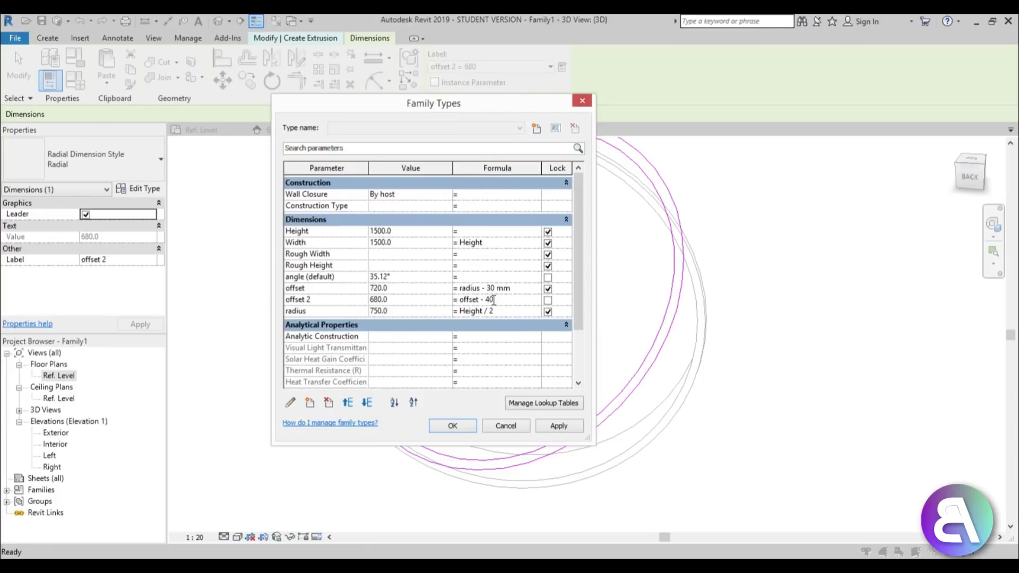
pyautogui.click(568, 427)
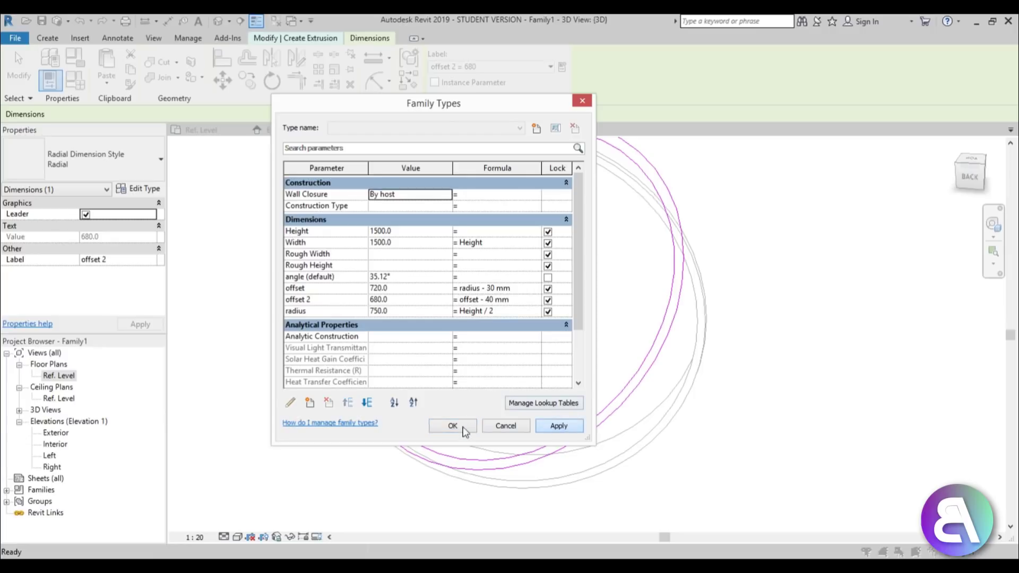
pyautogui.click(453, 427)
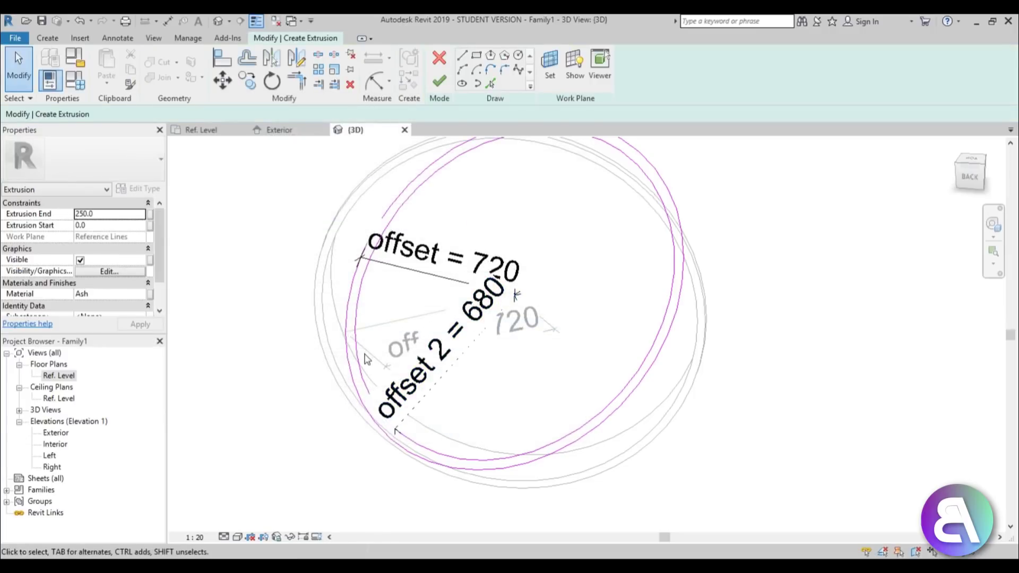
# Set the frame extrusion's End to 20 and Start to -20.
pyautogui.moveTo(402, 374); pyautogui.dragTo(478, 202, button='middle')
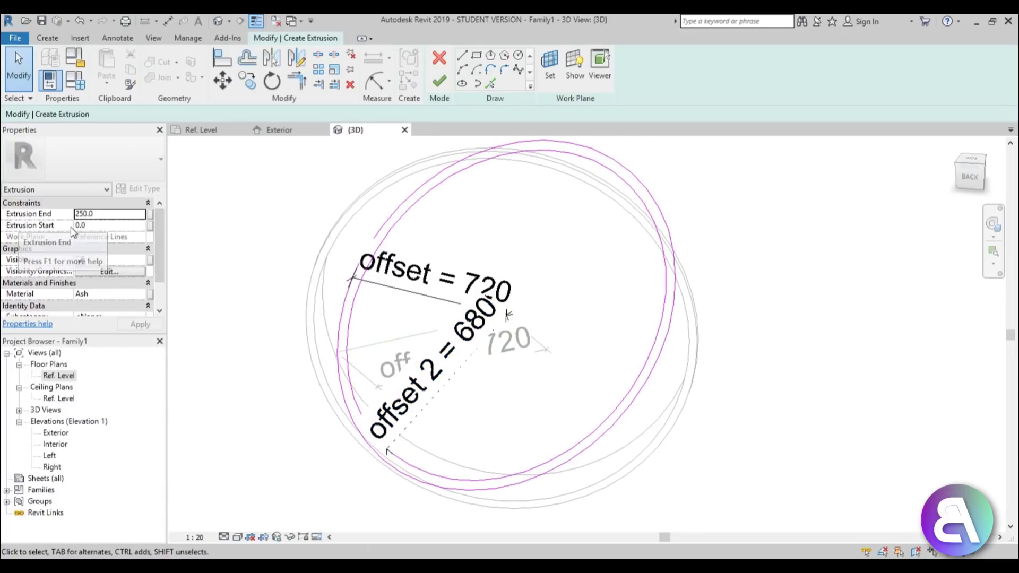
pyautogui.click(111, 213)
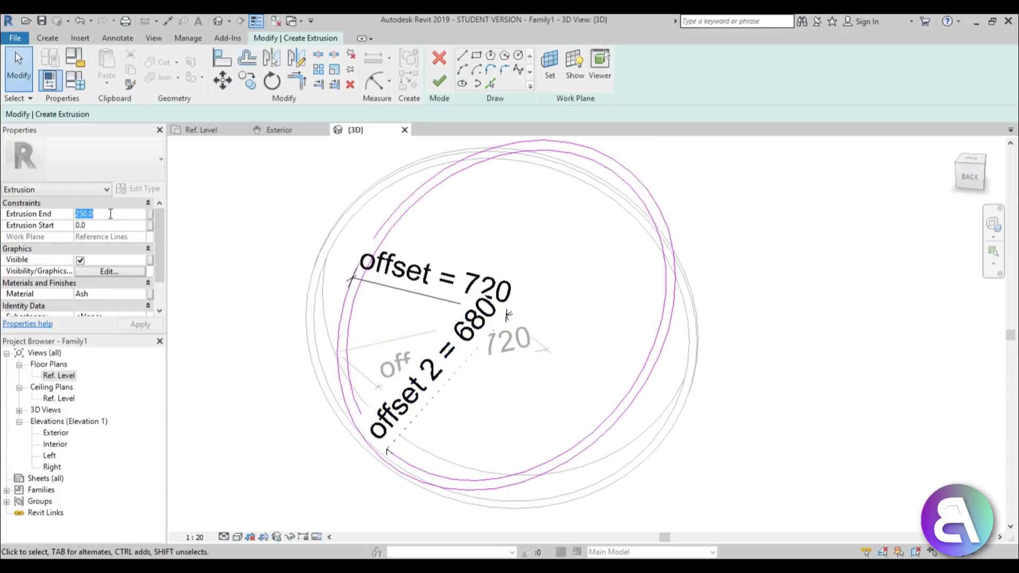
pyautogui.write('20')
pyautogui.click(116, 225)
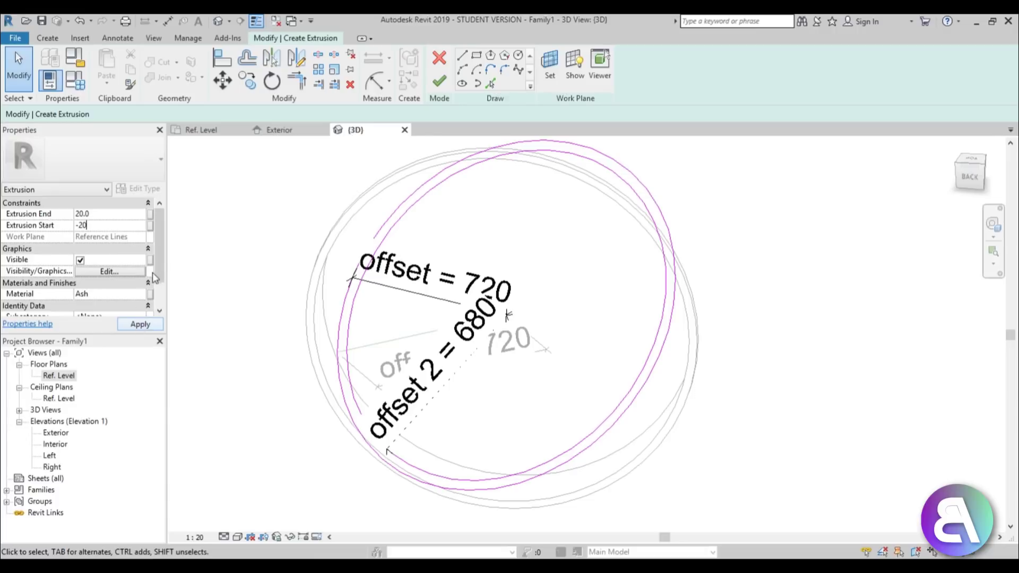
pyautogui.scroll(-1, 162, 272)
# Give the frame ring Acoustic Ceiling Tile 24 x 24 material and finish the extrusion.
pyautogui.click(140, 282)
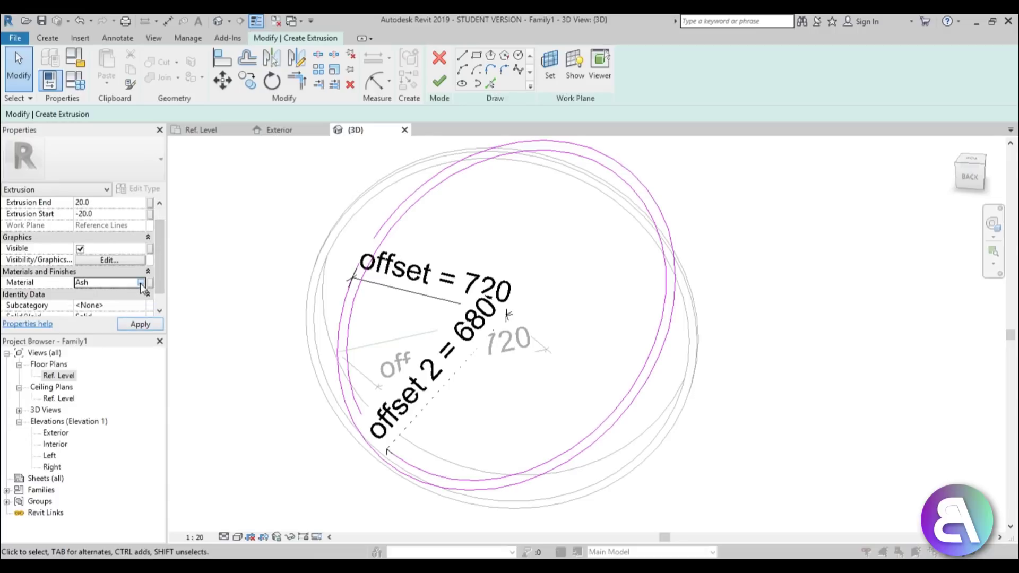
pyautogui.click(142, 283)
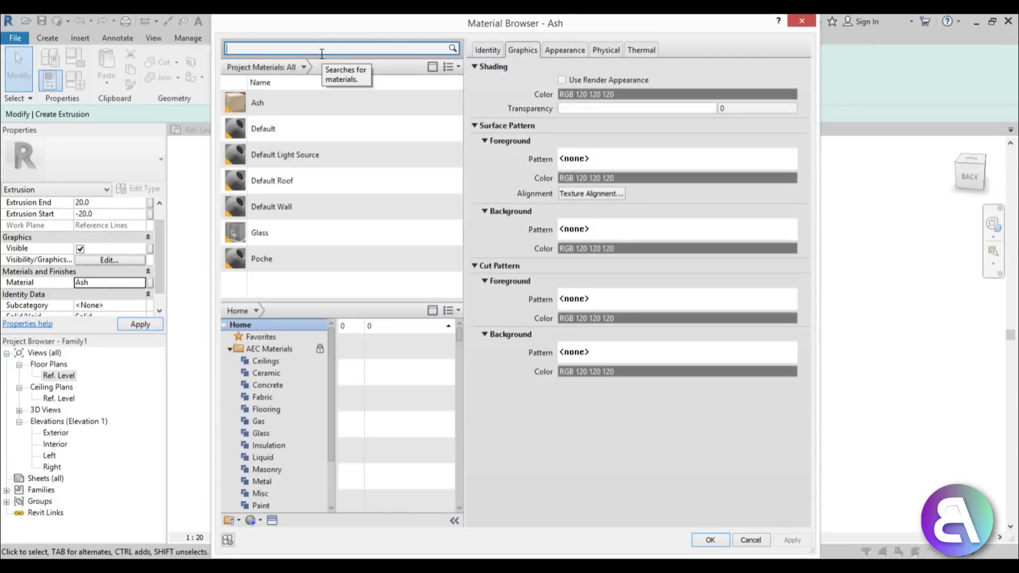
pyautogui.write('ck')
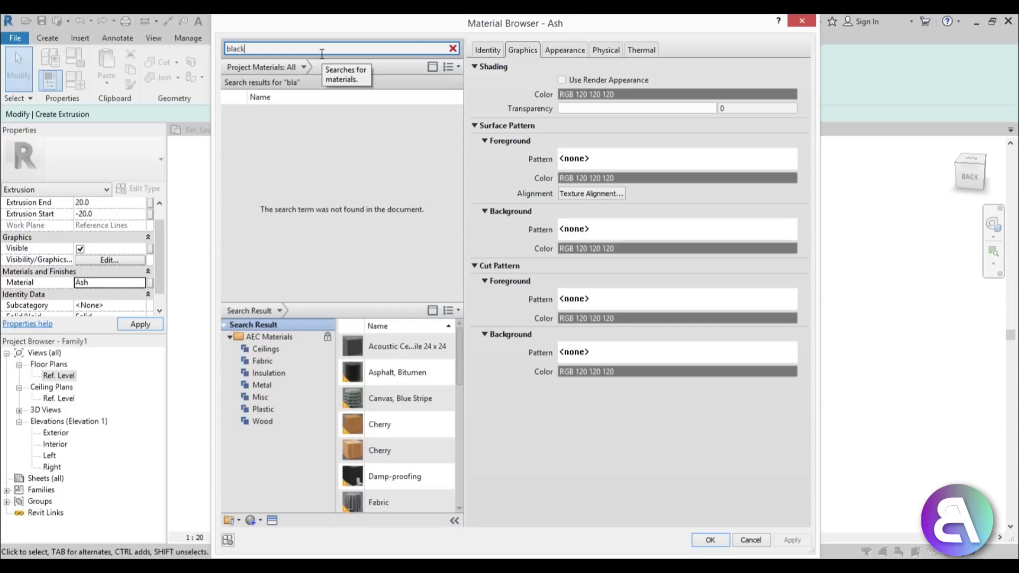
pyautogui.click(434, 350)
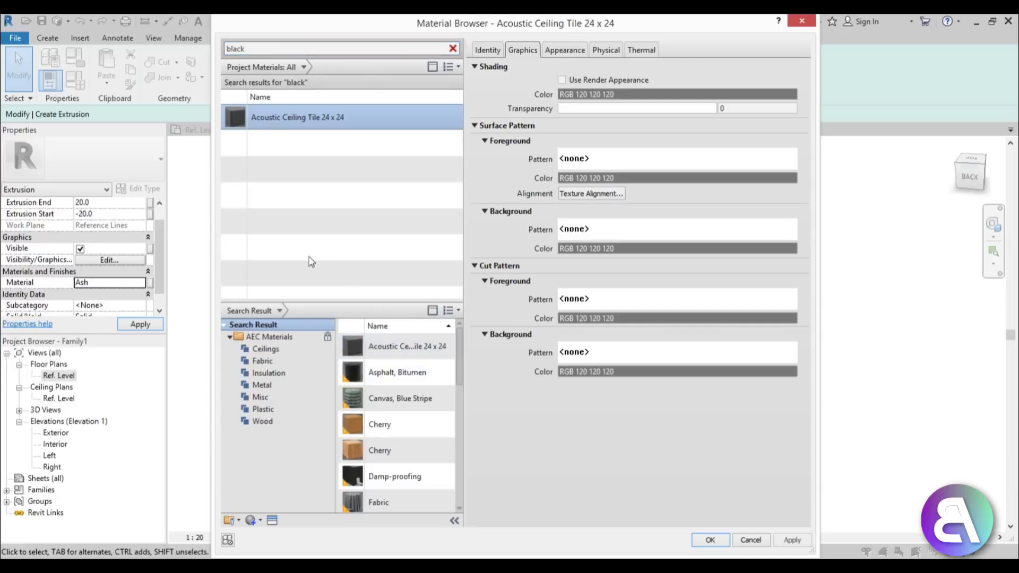
pyautogui.click(710, 540)
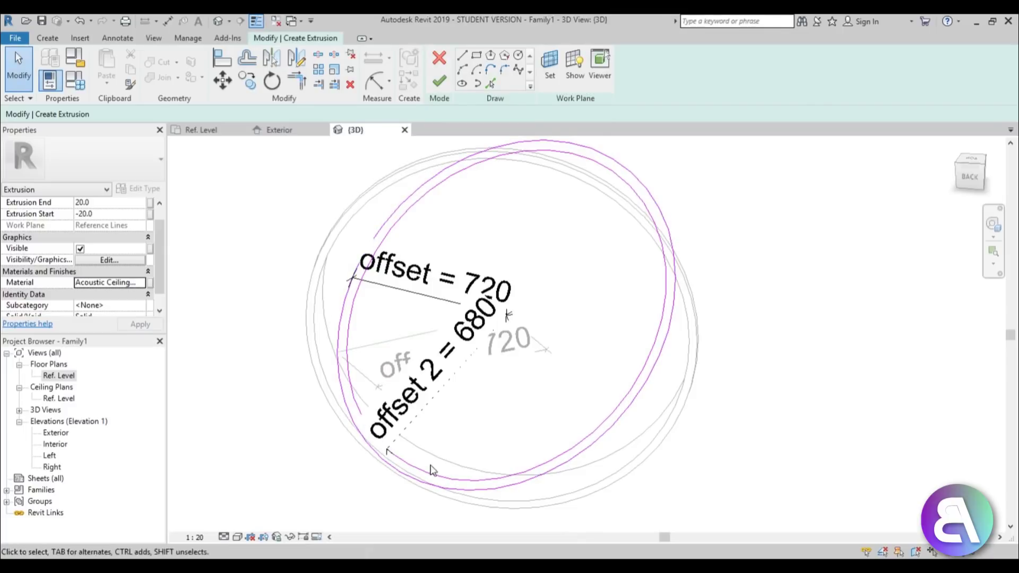
pyautogui.click(440, 83)
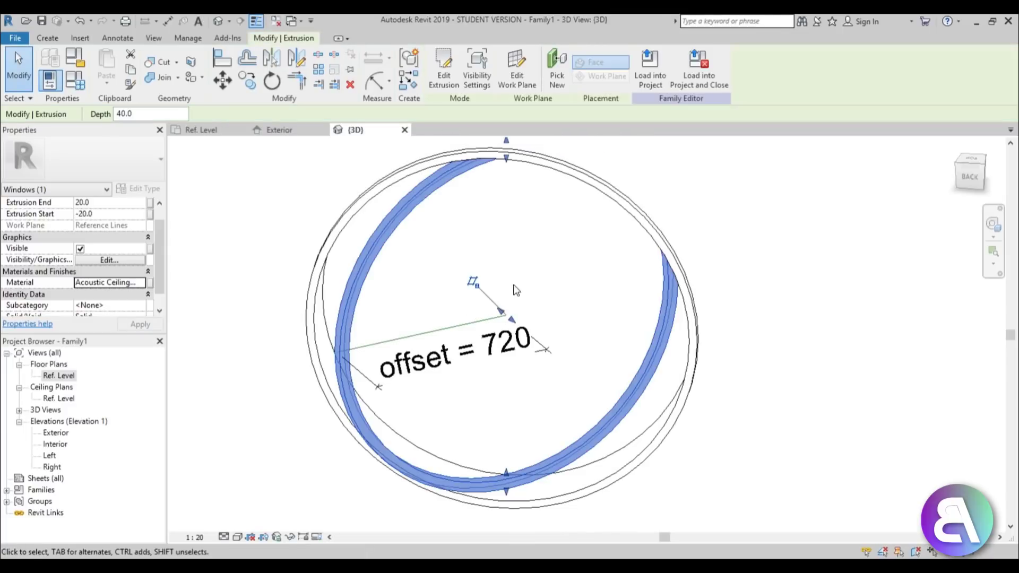
pyautogui.click(538, 284)
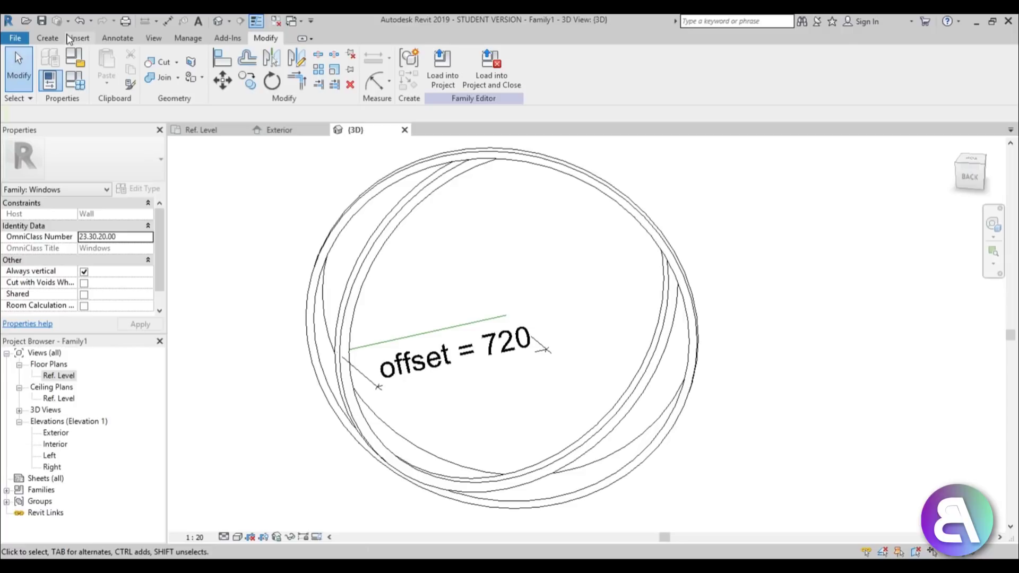
pyautogui.click(49, 38)
# Start a new extrusion with a circle centred at the reference-line endpoint.
pyautogui.click(106, 80)
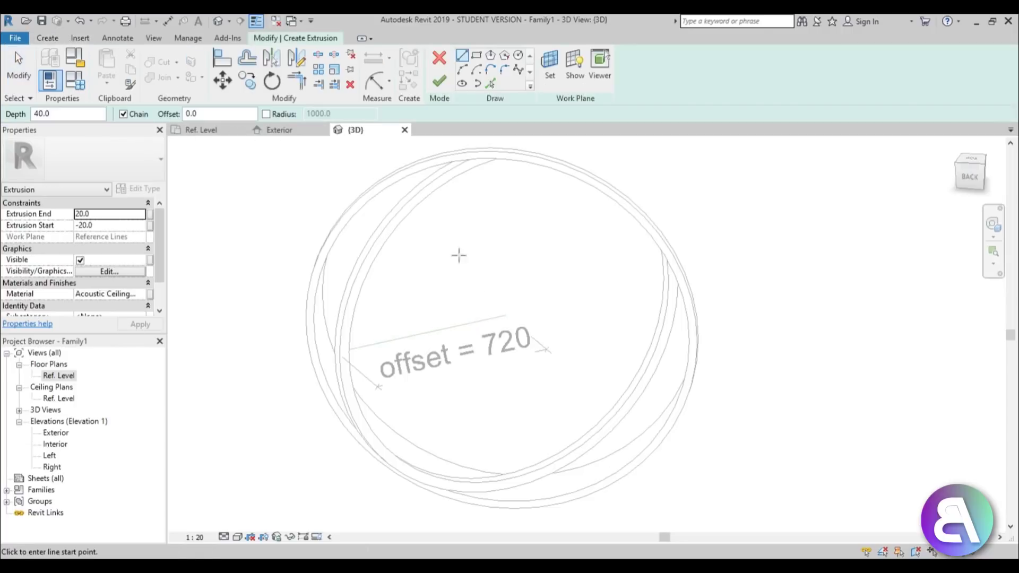
pyautogui.click(518, 55)
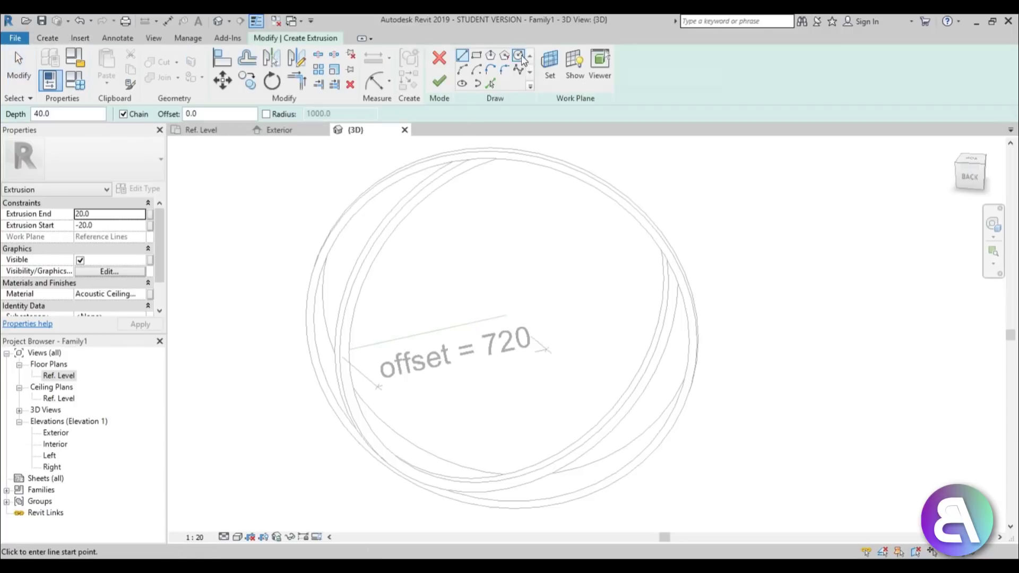
pyautogui.click(505, 315)
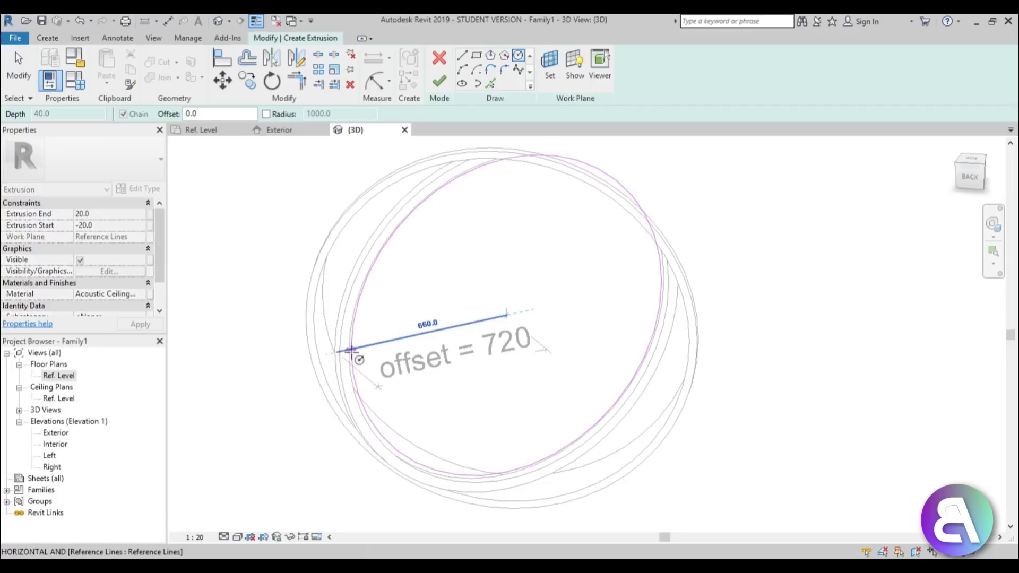
pyautogui.click(351, 351)
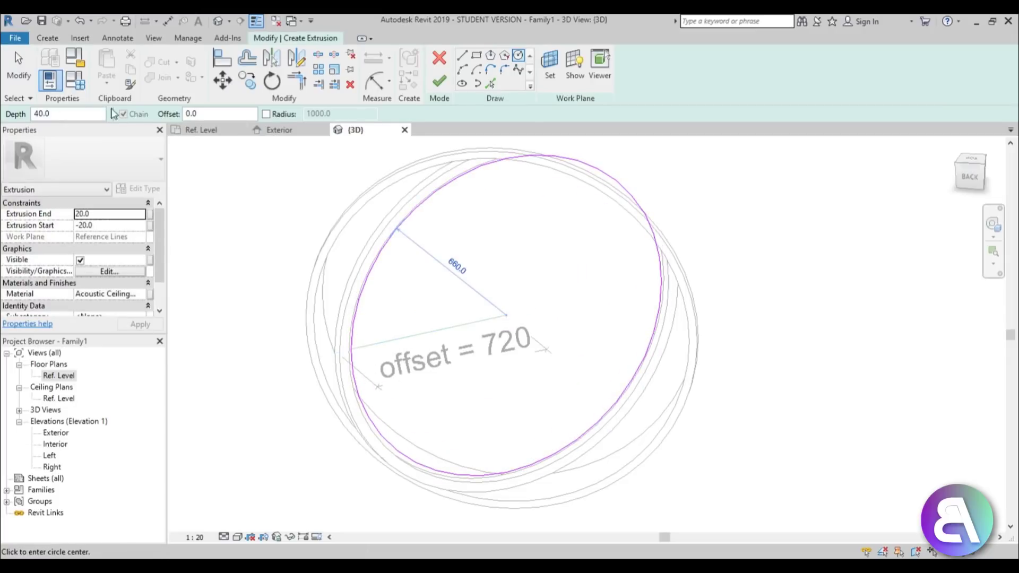
pyautogui.press('Escape')
pyautogui.press('Escape')
# Add a radial dimension to the circle and label it offset 2.
pyautogui.click(392, 88)
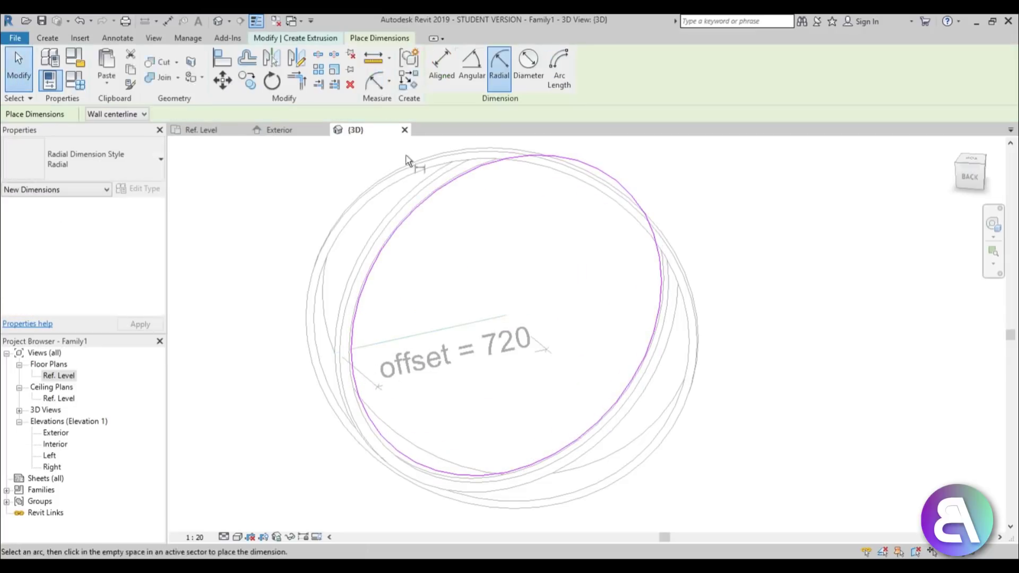
pyautogui.click(442, 198)
pyautogui.click(425, 290)
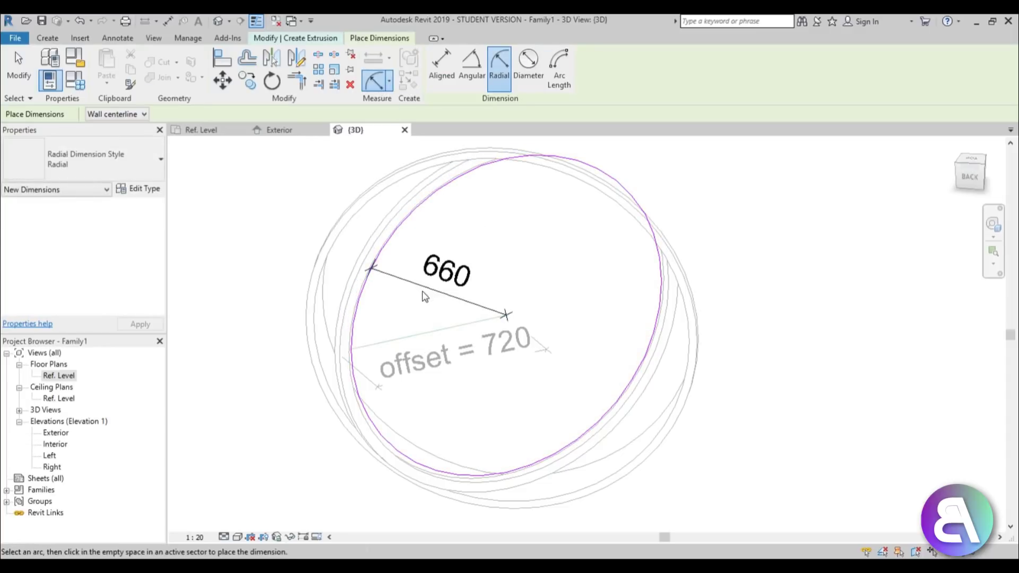
pyautogui.press('Escape')
pyautogui.click(510, 66)
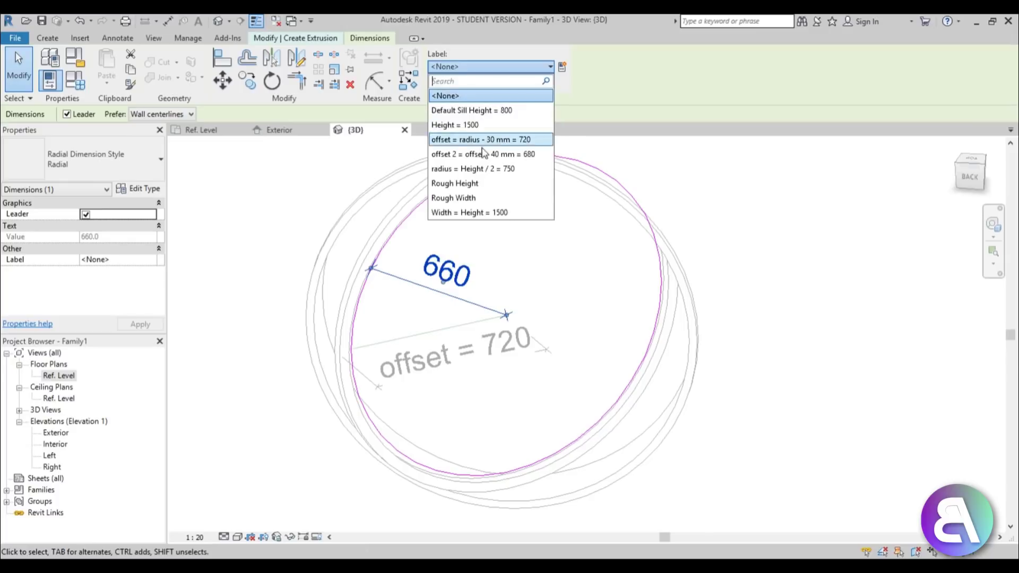
pyautogui.click(470, 154)
pyautogui.click(530, 241)
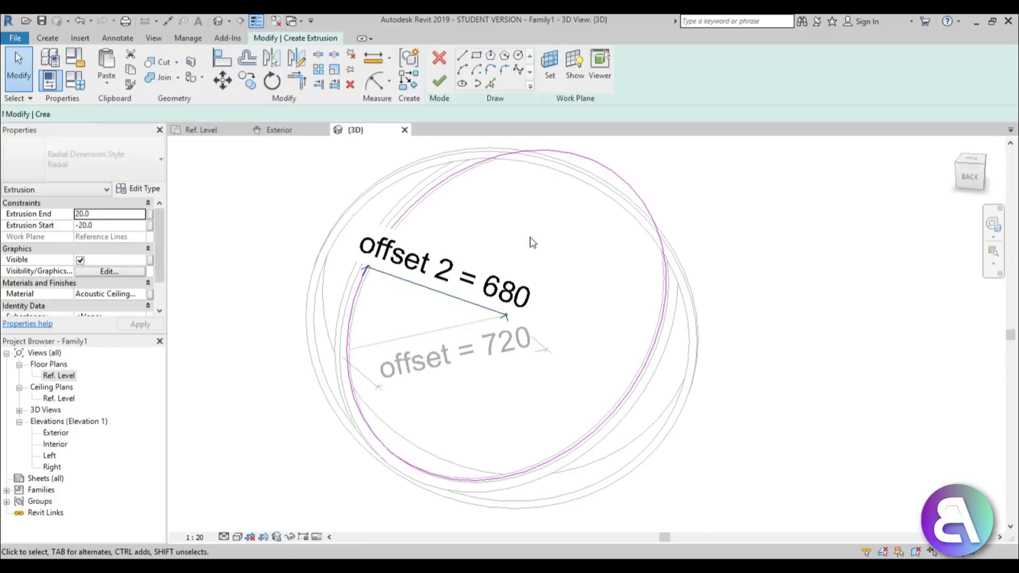
# Set the disc extrusion from -5 to 5 and finish it.
pyautogui.click(108, 226)
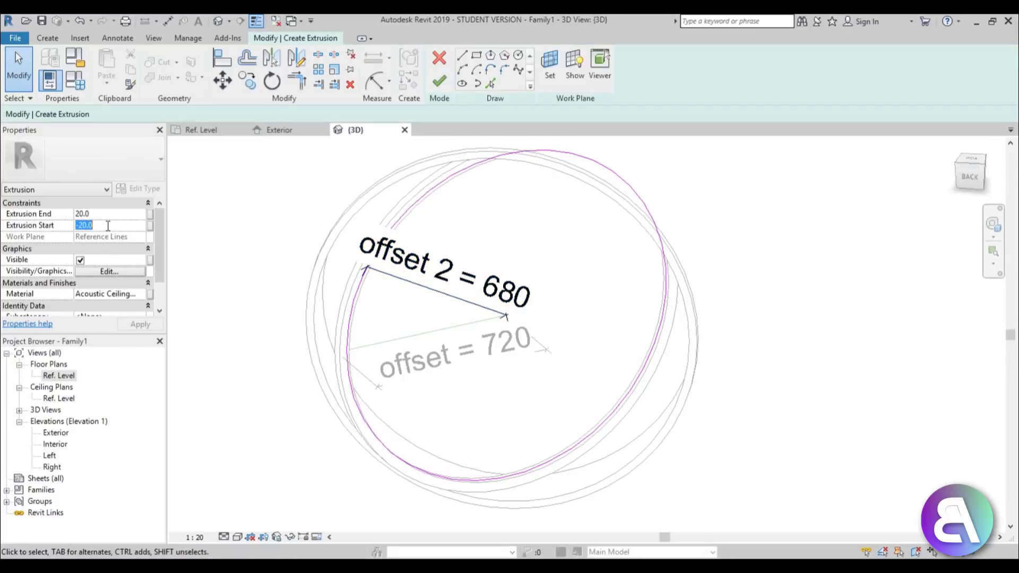
pyautogui.write('-5')
pyautogui.click(107, 213)
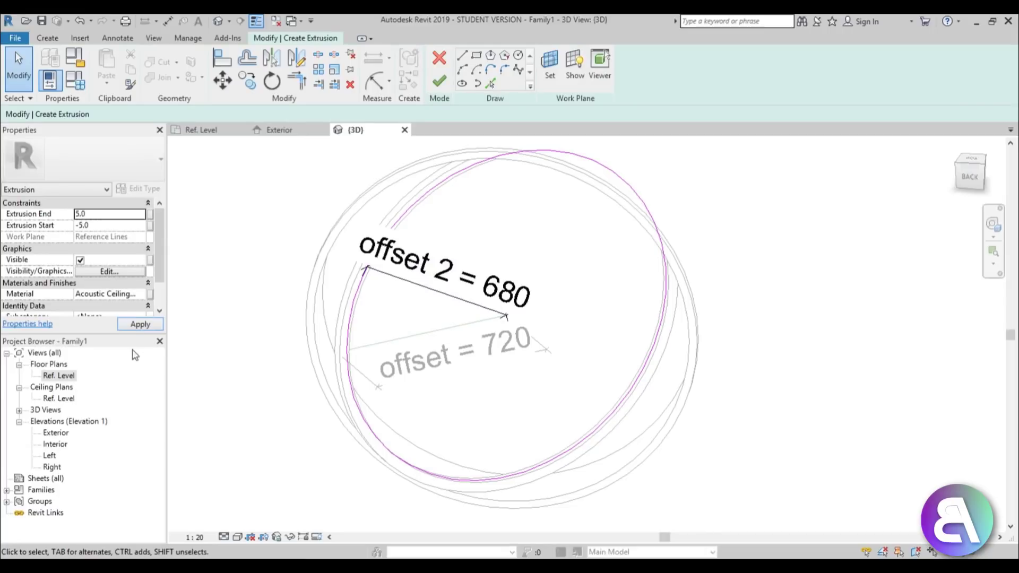
pyautogui.click(438, 85)
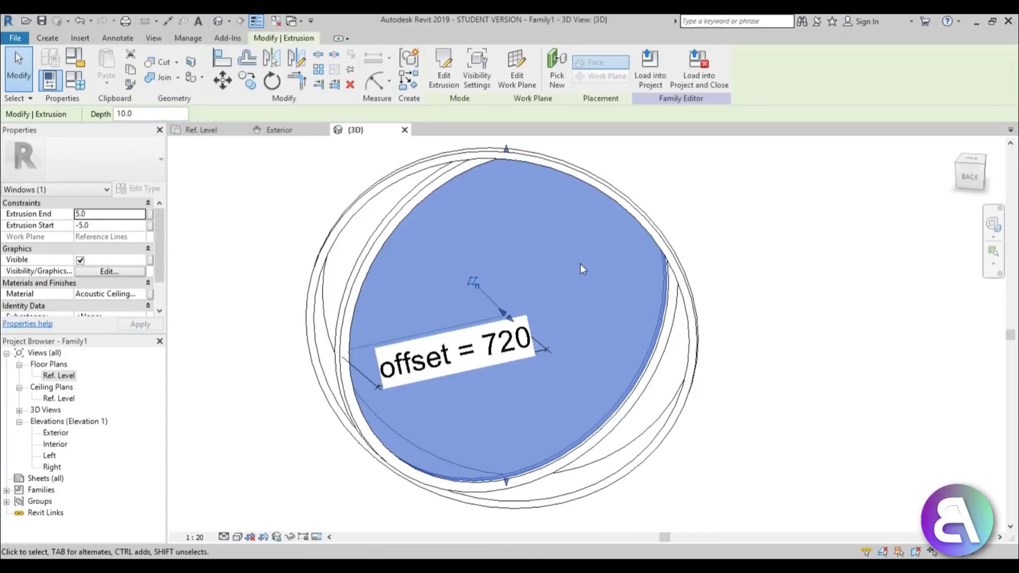
pyautogui.press('Escape')
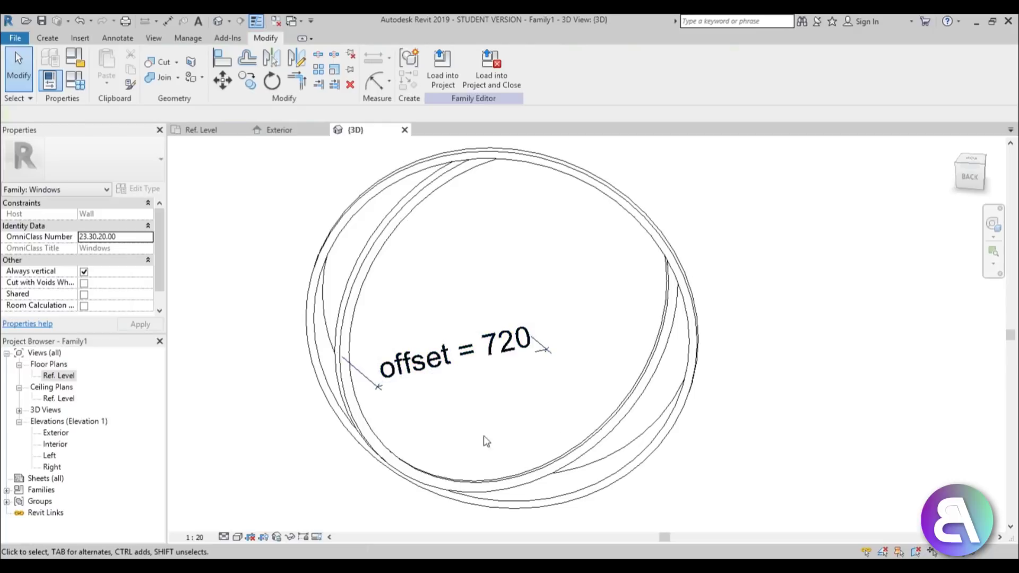
# Switch the visual style to Realistic and orbit to face the window.
pyautogui.click(238, 538)
pyautogui.click(255, 511)
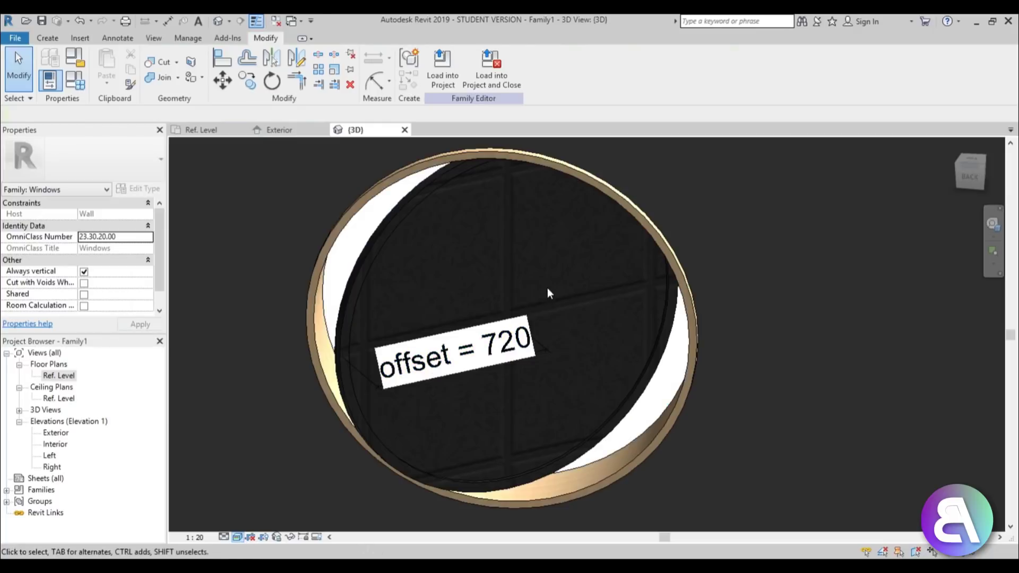
pyautogui.keyDown('shift'); pyautogui.moveTo(697, 391); pyautogui.dragTo(641, 367, button='middle'); pyautogui.keyUp('shift')
# Change the inner disc's material to Glass.
pyautogui.click(637, 369)
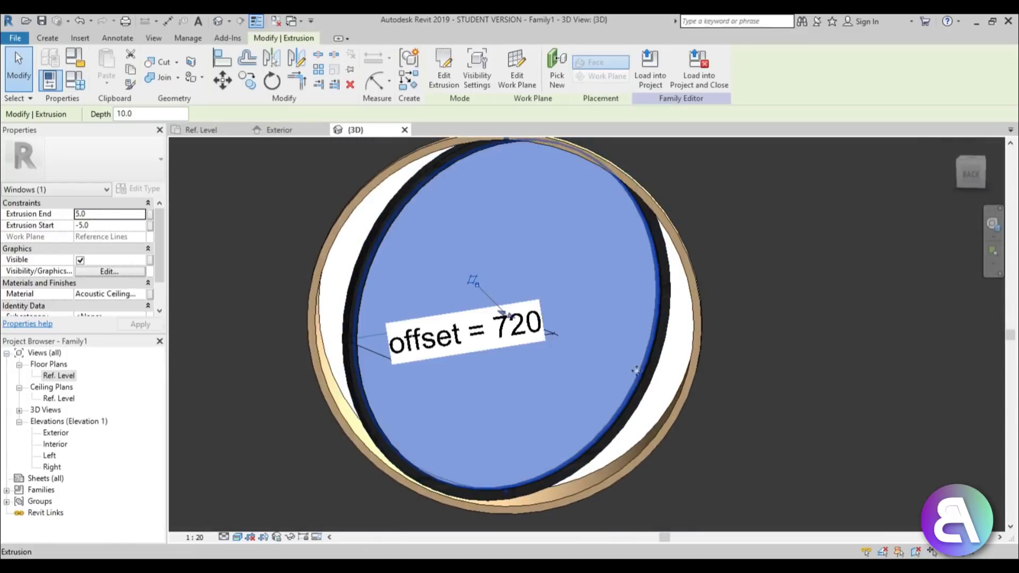
pyautogui.click(111, 293)
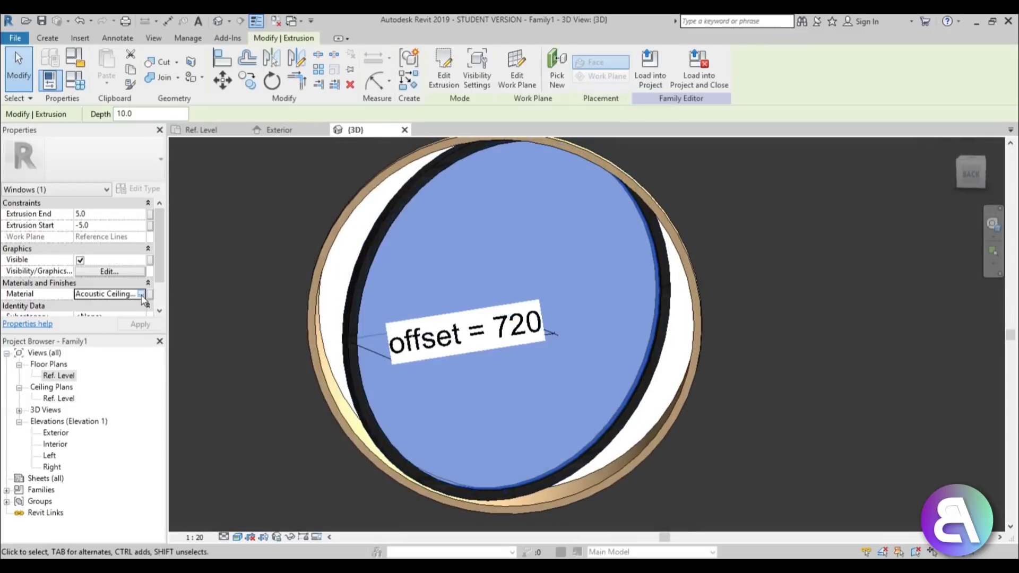
pyautogui.click(141, 293)
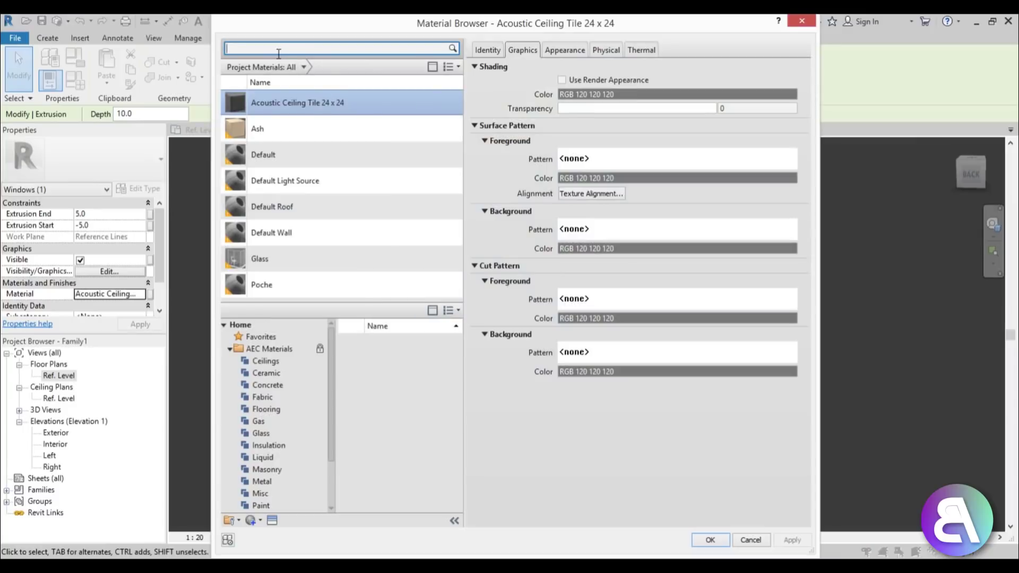
pyautogui.click(278, 53)
pyautogui.write('glass')
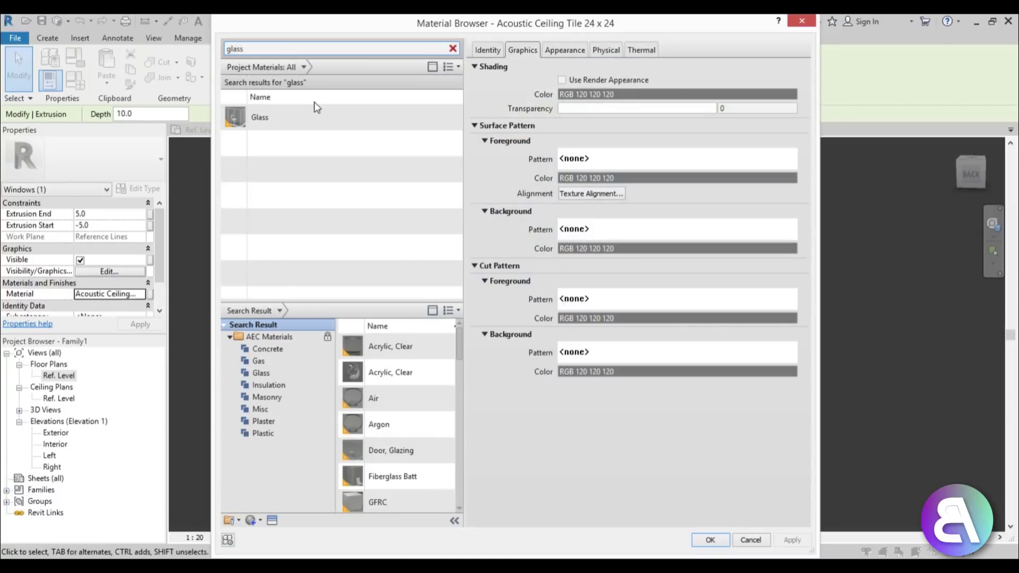
pyautogui.click(297, 118)
pyautogui.click(710, 540)
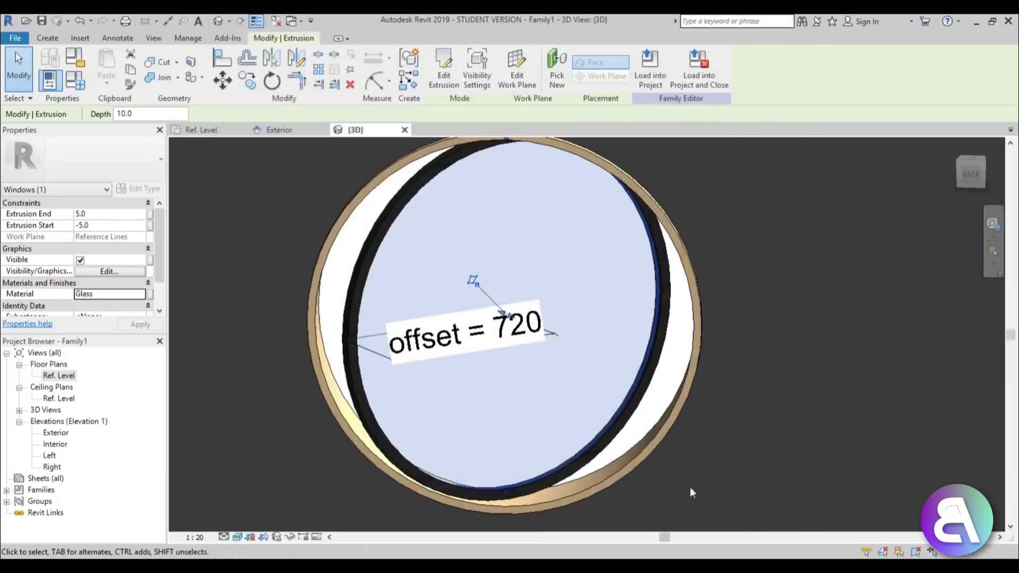
pyautogui.press('Escape')
# Set the window family's Height to 1700 in Family Types.
pyautogui.scroll(-2, 658, 371)
pyautogui.keyDown('shift'); pyautogui.moveTo(662, 376); pyautogui.dragTo(683, 400, button='middle'); pyautogui.keyUp('shift')
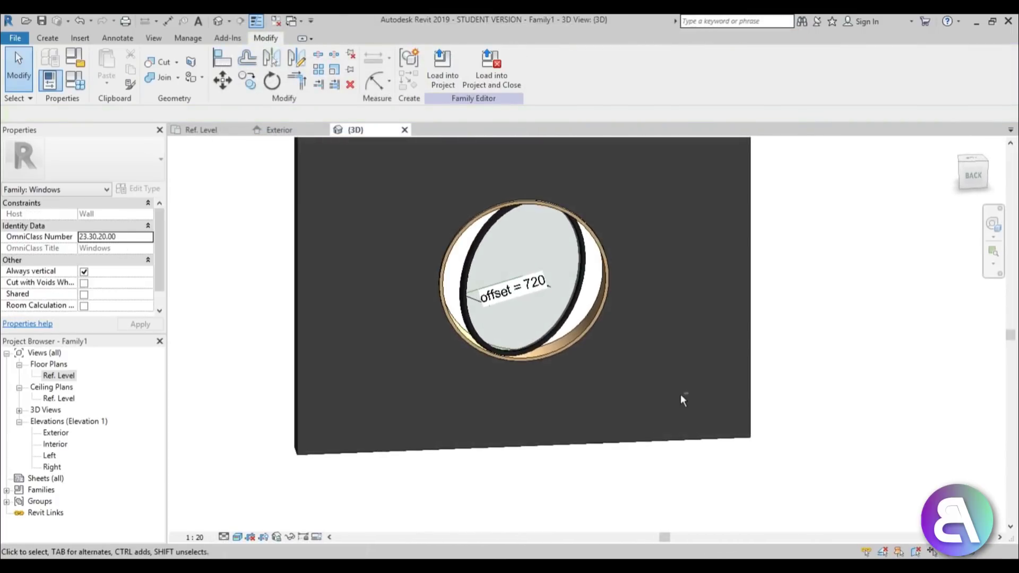
pyautogui.moveTo(525, 214); pyautogui.dragTo(484, 246, button='middle')
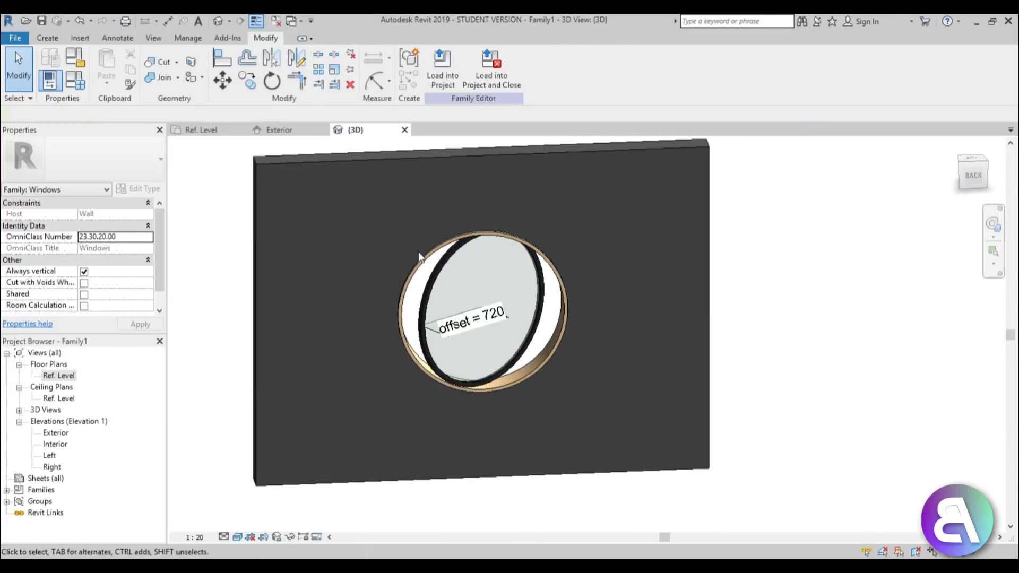
pyautogui.click(77, 83)
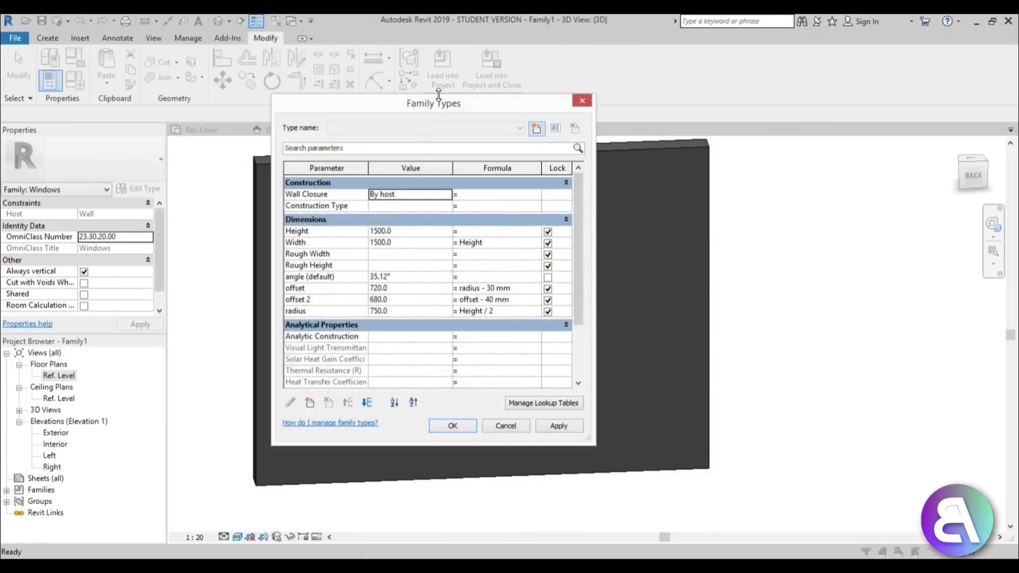
pyautogui.moveTo(439, 94); pyautogui.dragTo(268, 102)
pyautogui.click(207, 239)
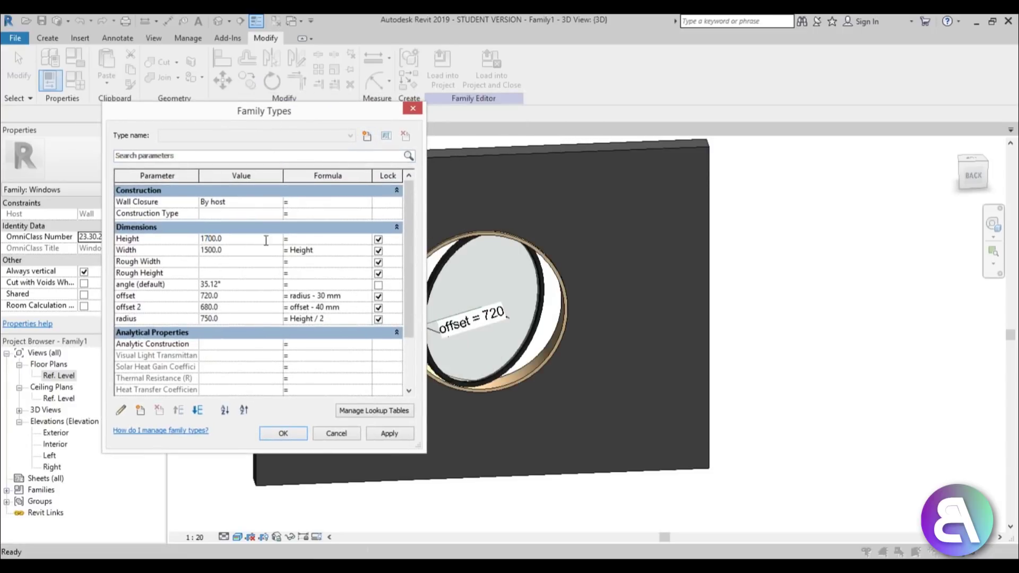
pyautogui.click(229, 286)
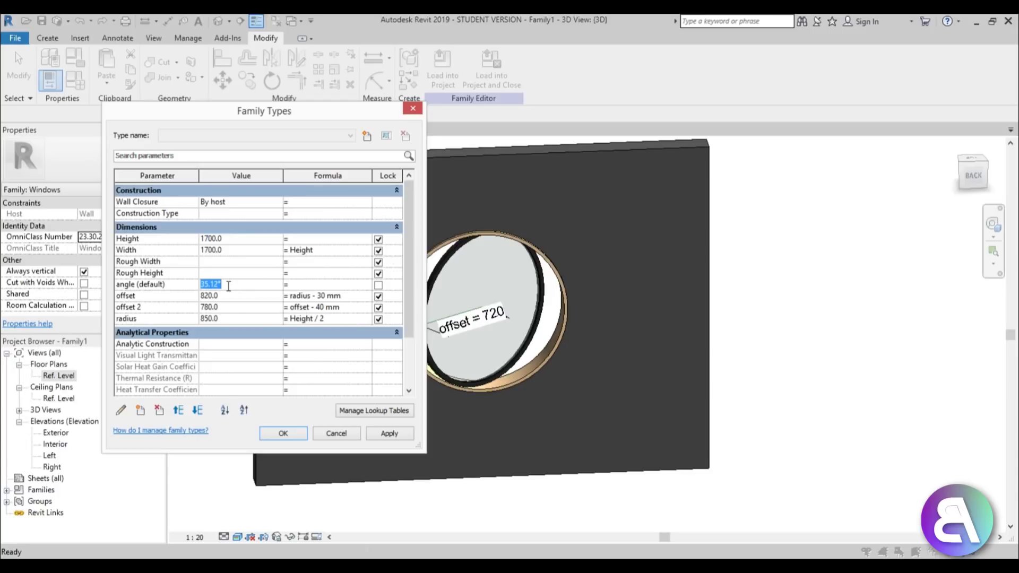
# Flex the angle at 90° and 0°, then keep 30° as the default.
pyautogui.write('90')
pyautogui.click(392, 434)
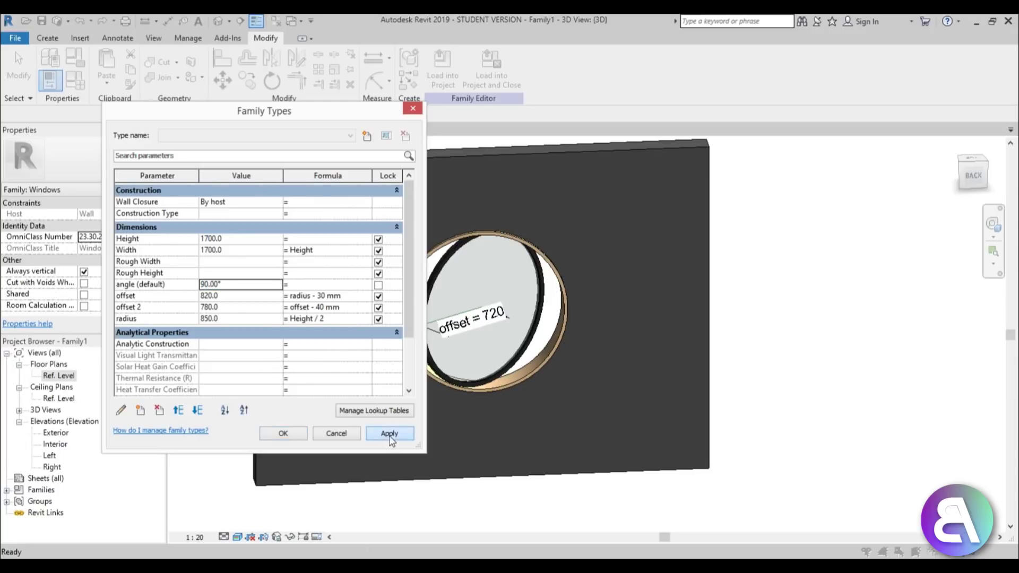
pyautogui.click(230, 286)
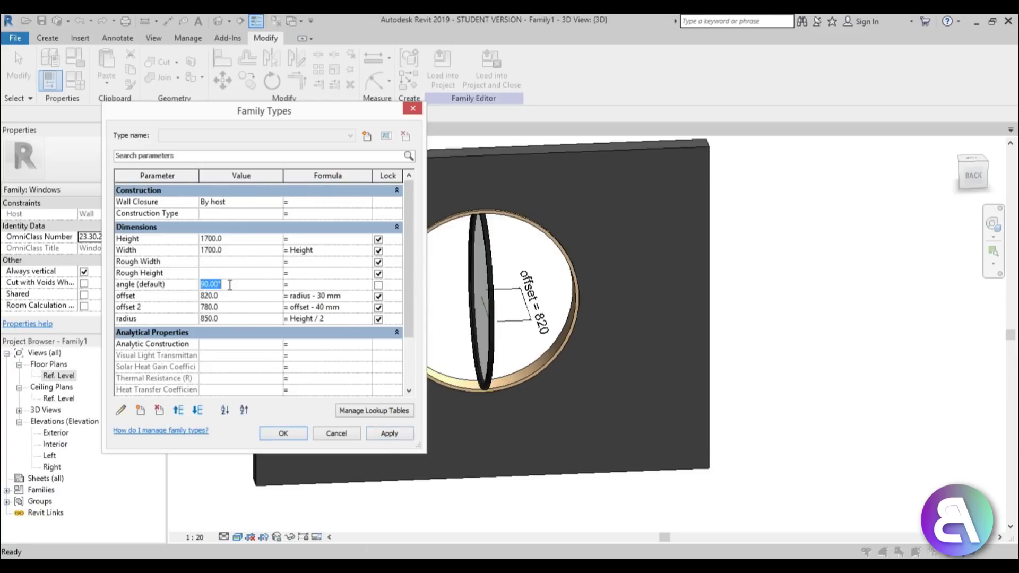
pyautogui.write('0')
pyautogui.press('Tab')
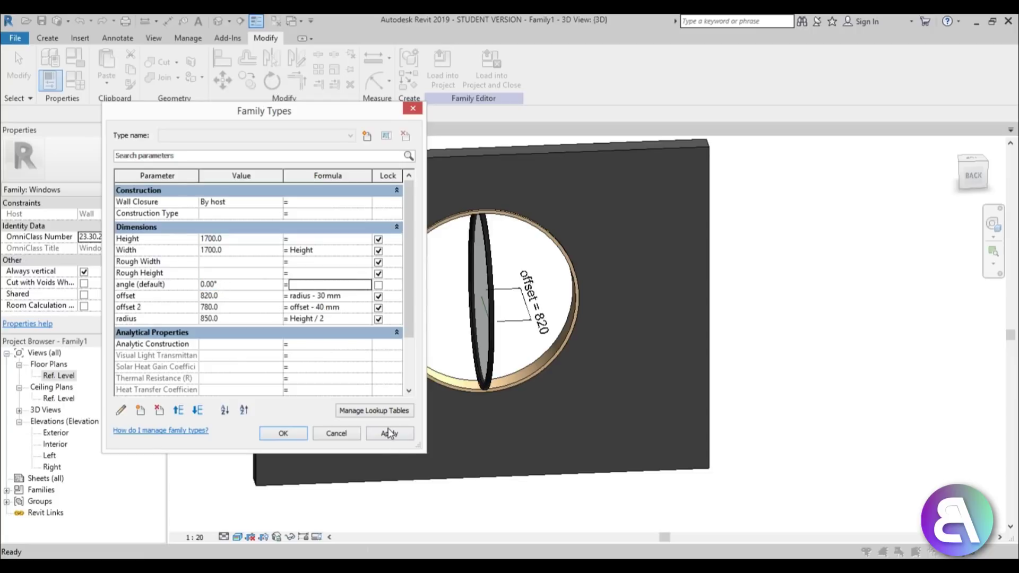
pyautogui.click(390, 434)
pyautogui.click(236, 287)
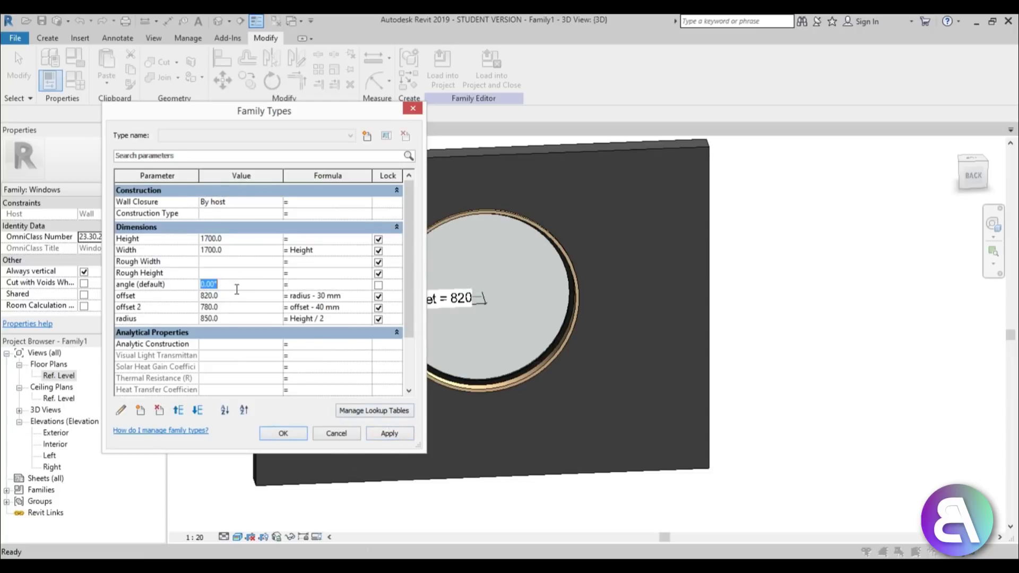
pyautogui.click(400, 435)
pyautogui.click(284, 435)
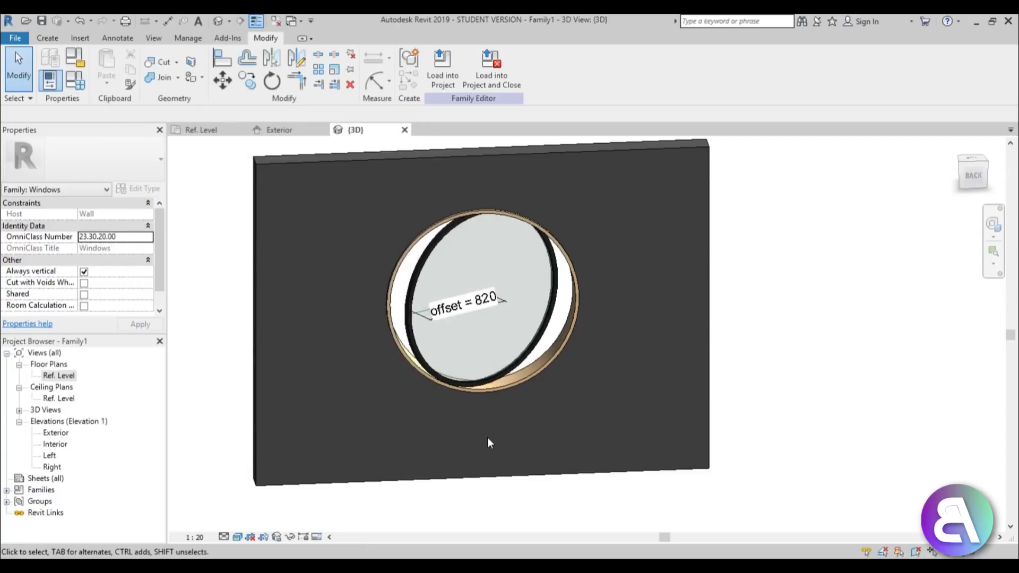
# Create a new project from the Architectural Template.
pyautogui.click(18, 39)
pyautogui.moveTo(39, 94)
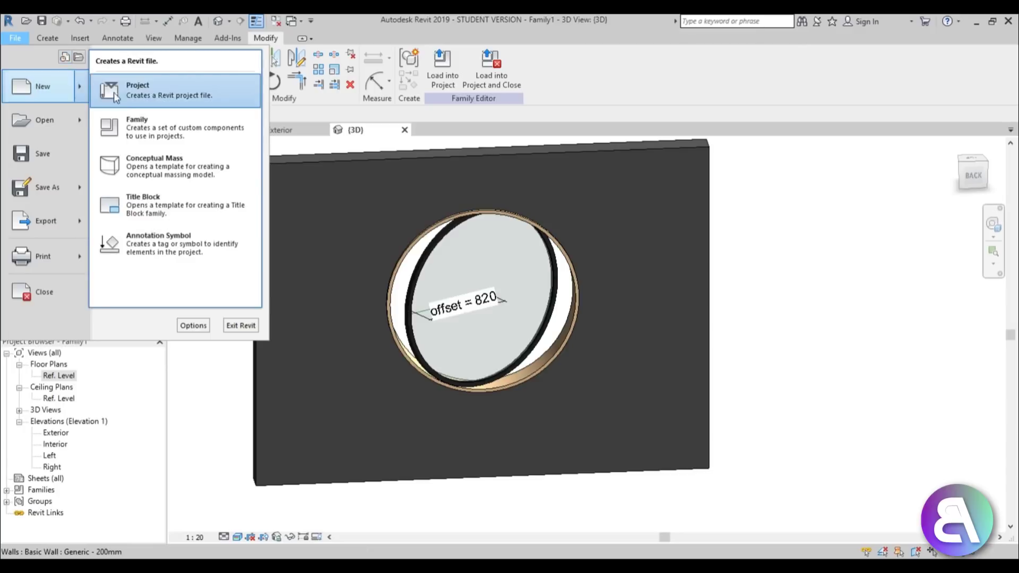
pyautogui.click(122, 89)
pyautogui.click(439, 265)
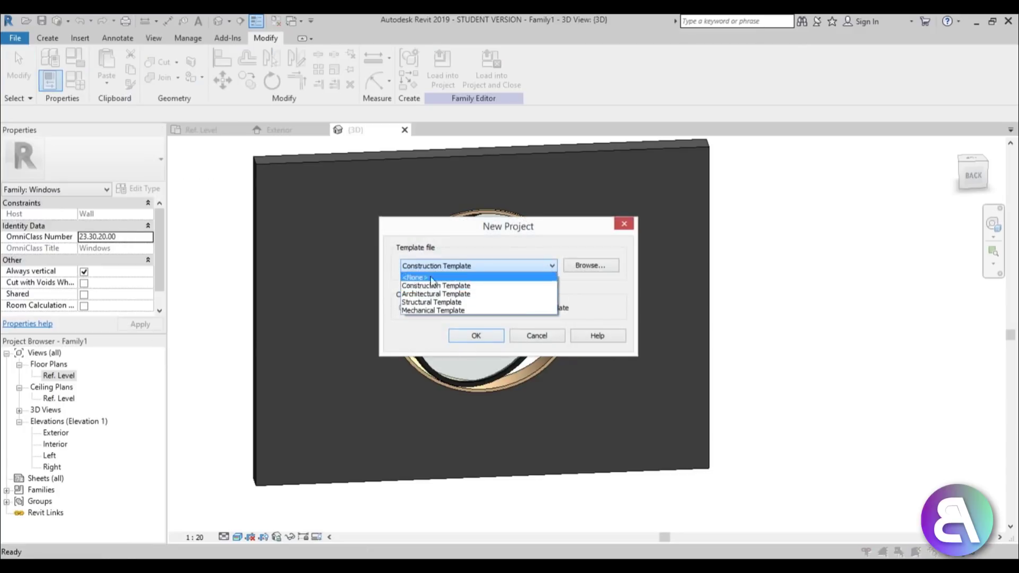
pyautogui.click(442, 285)
pyautogui.click(468, 334)
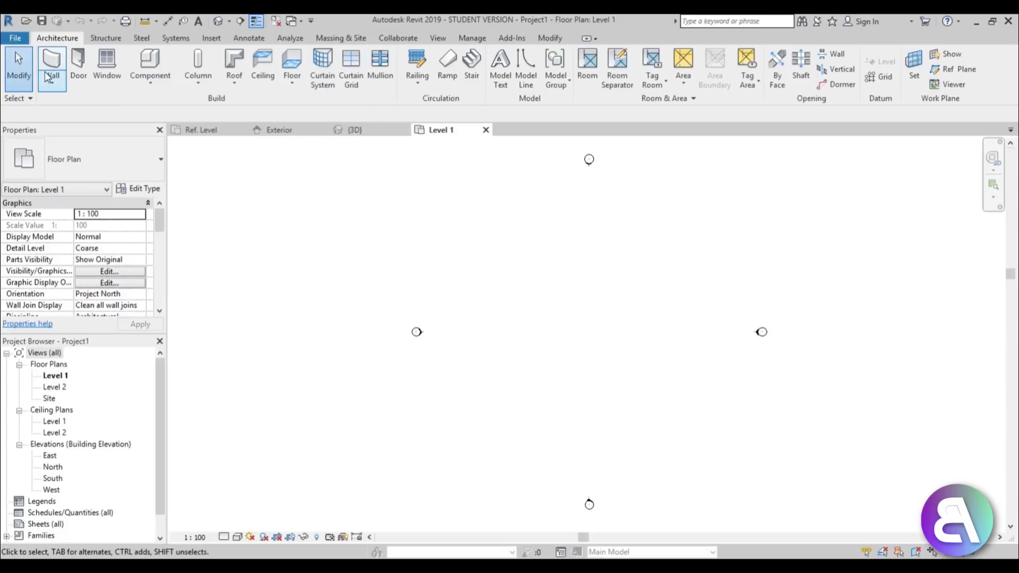
# Draw one straight wall and view it in 3D.
pyautogui.click(48, 77)
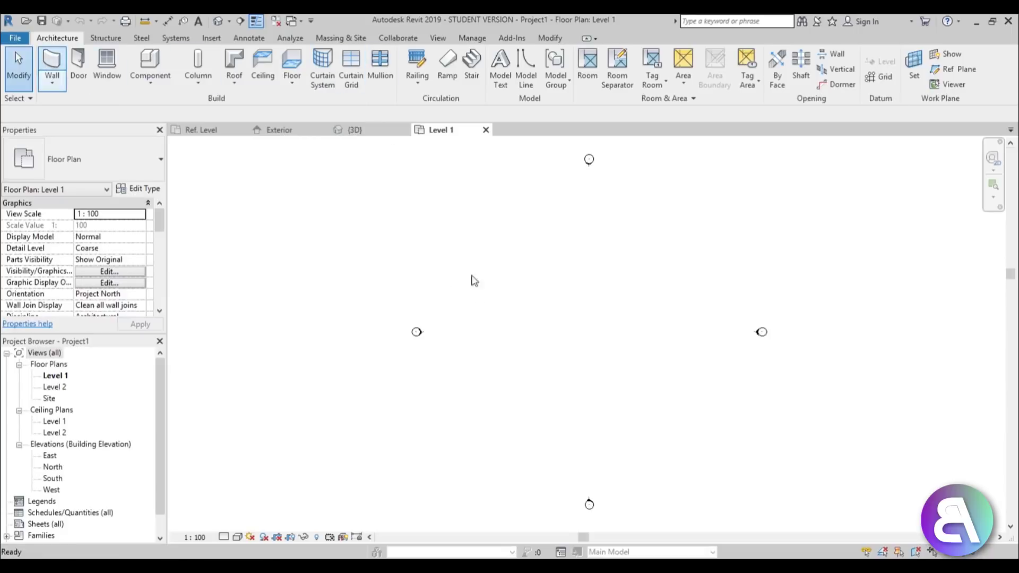
pyautogui.click(480, 337)
pyautogui.click(685, 345)
pyautogui.press('Escape')
pyautogui.press('Escape')
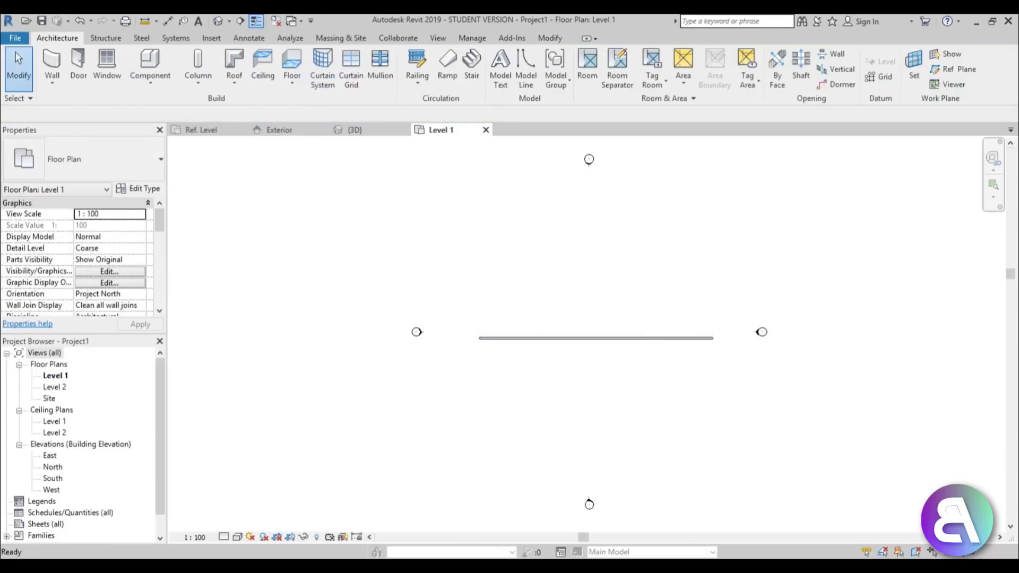
pyautogui.click(219, 22)
pyautogui.keyDown('shift'); pyautogui.moveTo(632, 381); pyautogui.dragTo(584, 340, button='middle'); pyautogui.keyUp('shift')
# Load the round window family into the project.
pyautogui.click(355, 129)
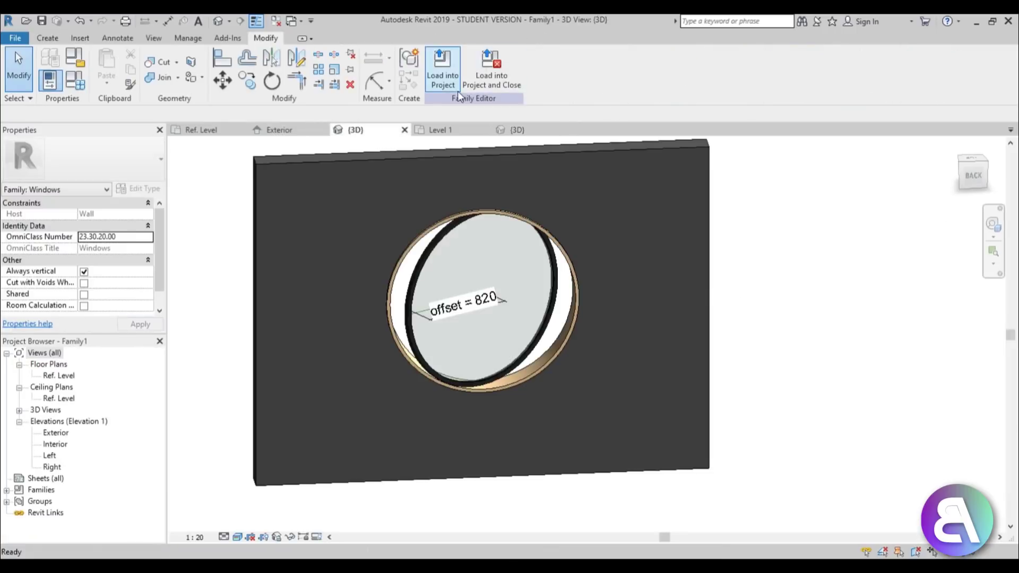
pyautogui.click(441, 80)
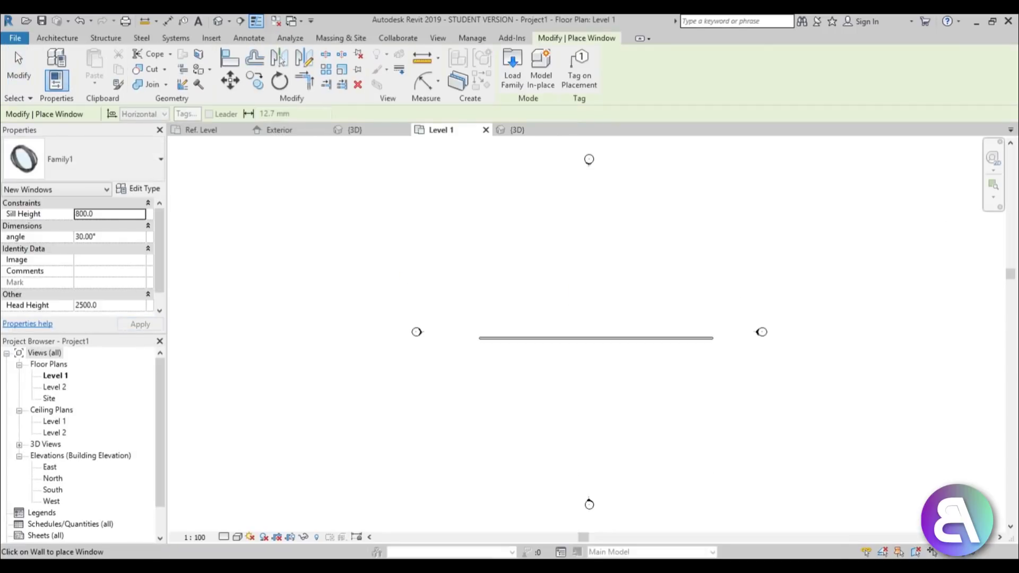
pyautogui.click(219, 21)
# Place the round windows at intervals along the wall.
pyautogui.click(428, 301)
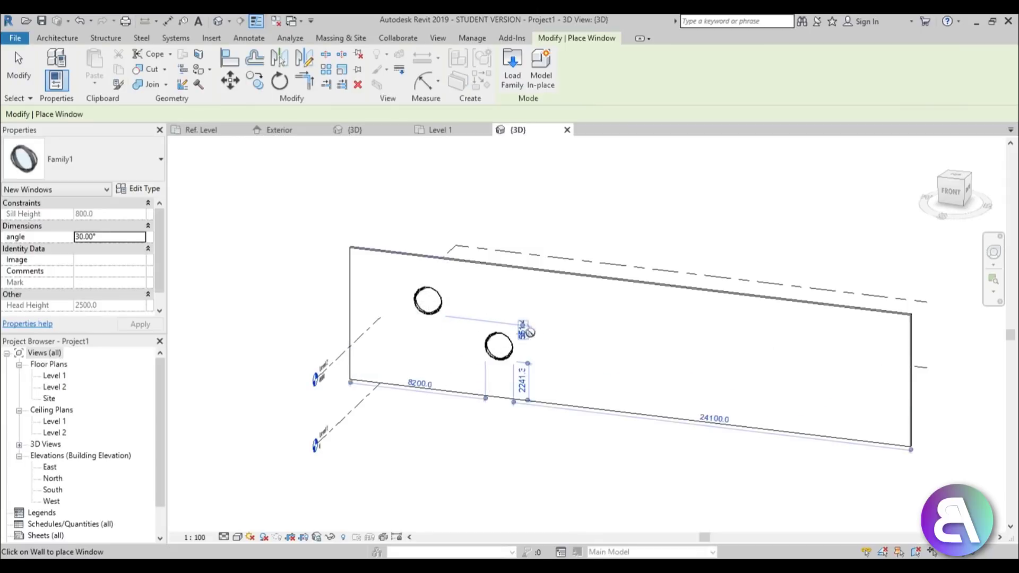
pyautogui.click(552, 321)
pyautogui.click(599, 367)
pyautogui.click(671, 342)
pyautogui.click(760, 393)
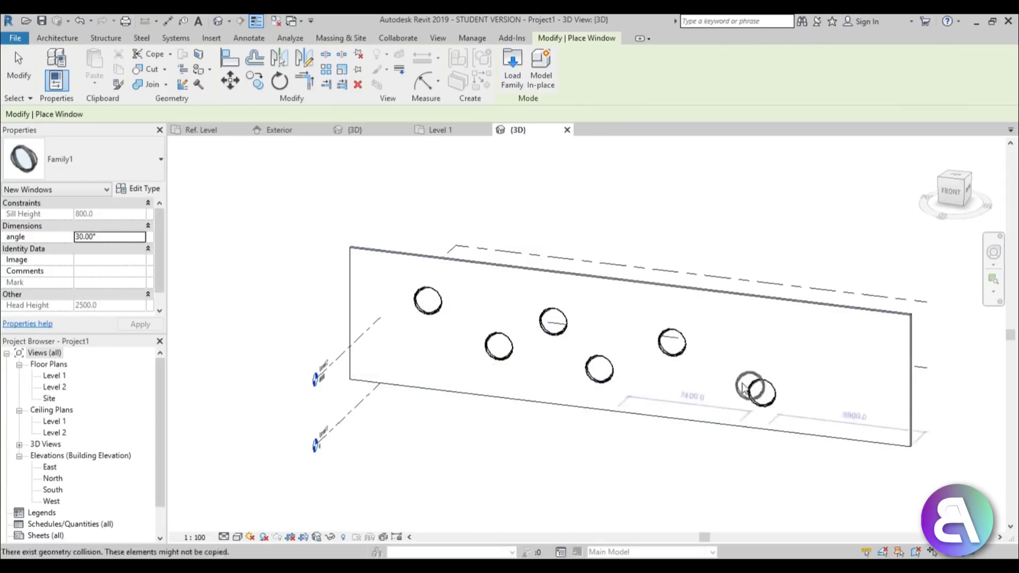
pyautogui.press('Escape')
pyautogui.press('Escape')
pyautogui.keyDown('shift'); pyautogui.moveTo(581, 433); pyautogui.dragTo(579, 372, button='middle'); pyautogui.keyUp('shift')
pyautogui.scroll(3, 550, 318)
pyautogui.keyDown('shift'); pyautogui.moveTo(549, 318); pyautogui.dragTo(590, 294, button='middle'); pyautogui.keyUp('shift')
# Set the angle of the far-left and lower-middle windows to 0°.
pyautogui.click(289, 293)
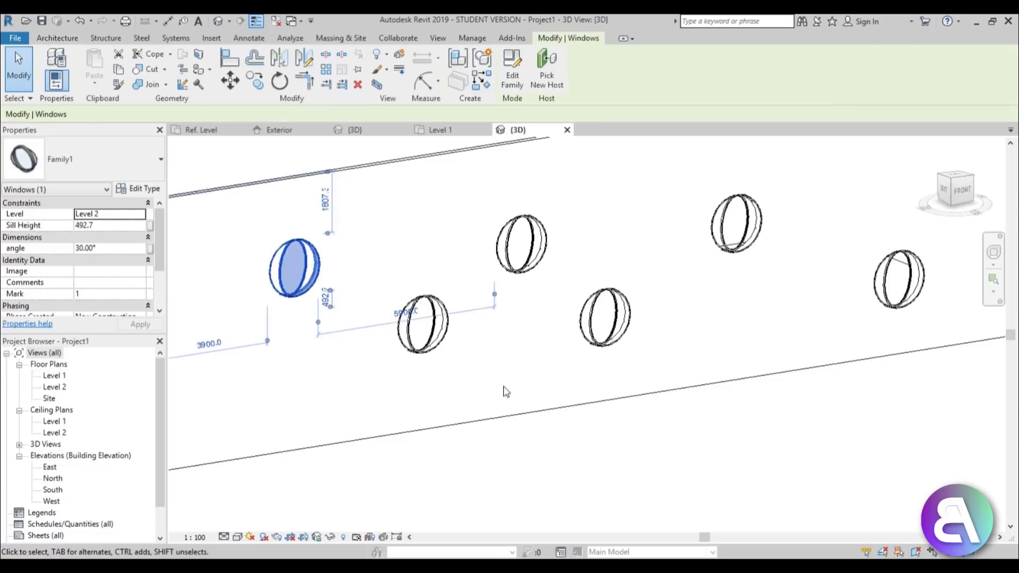
pyautogui.keyDown('ctrl'); pyautogui.click(601, 338); pyautogui.keyUp('ctrl')
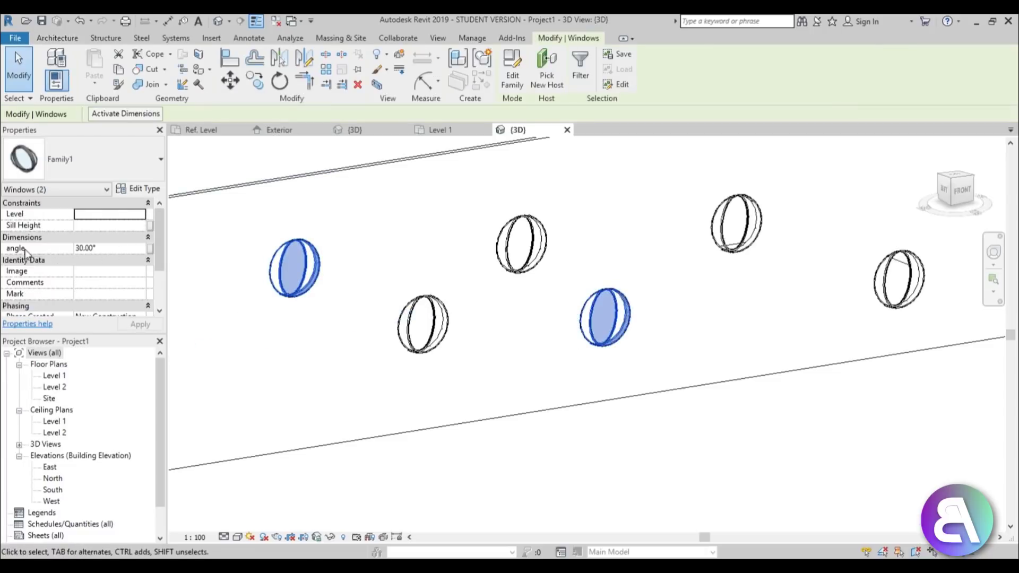
pyautogui.click(106, 248)
pyautogui.write('0')
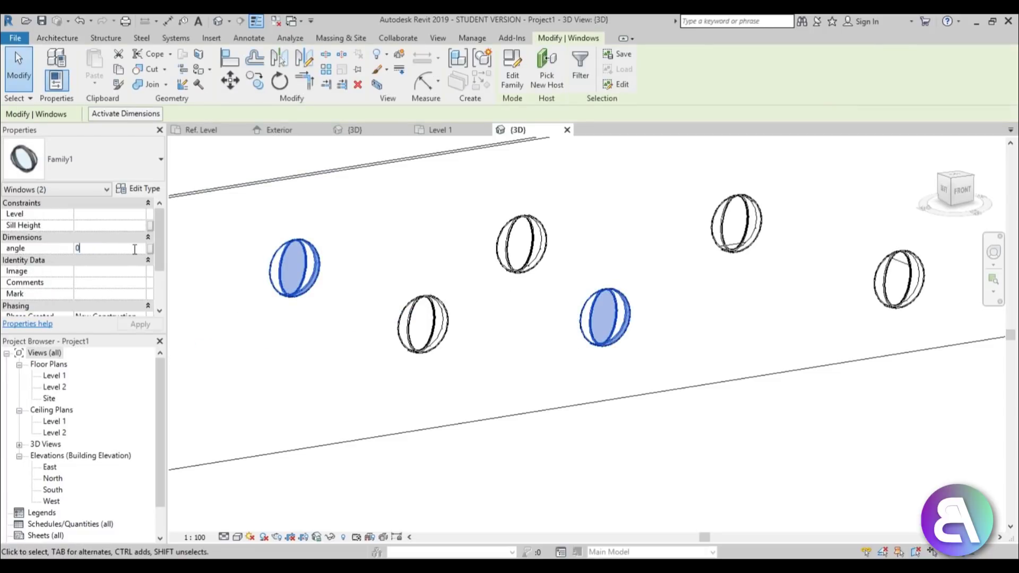
pyautogui.hotkey('ctrl', 'z')
# Set the angle of the lower-left and upper-right windows to 90°.
pyautogui.click(423, 324)
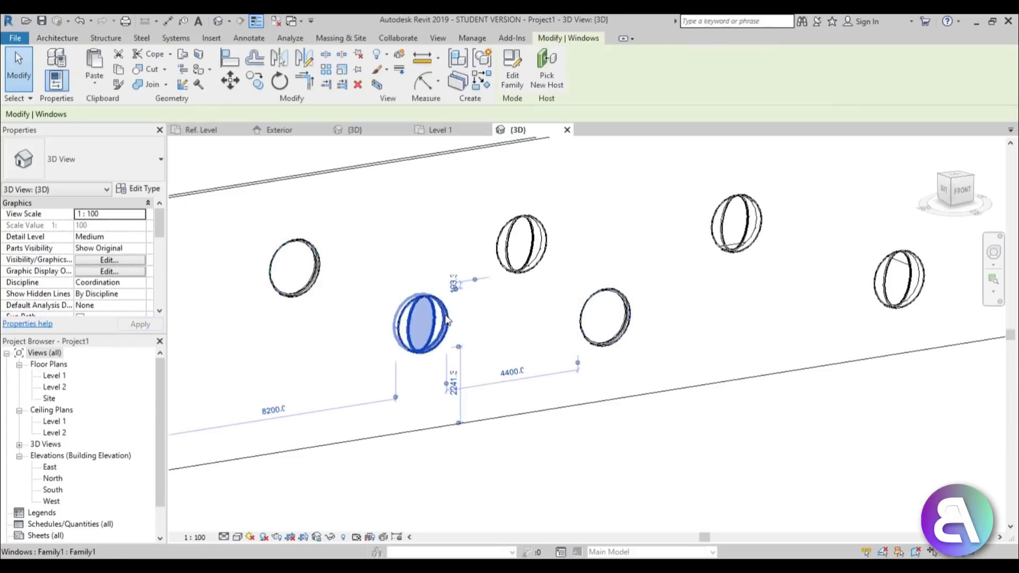
pyautogui.keyDown('ctrl'); pyautogui.click(717, 249); pyautogui.keyUp('ctrl')
pyautogui.click(123, 253)
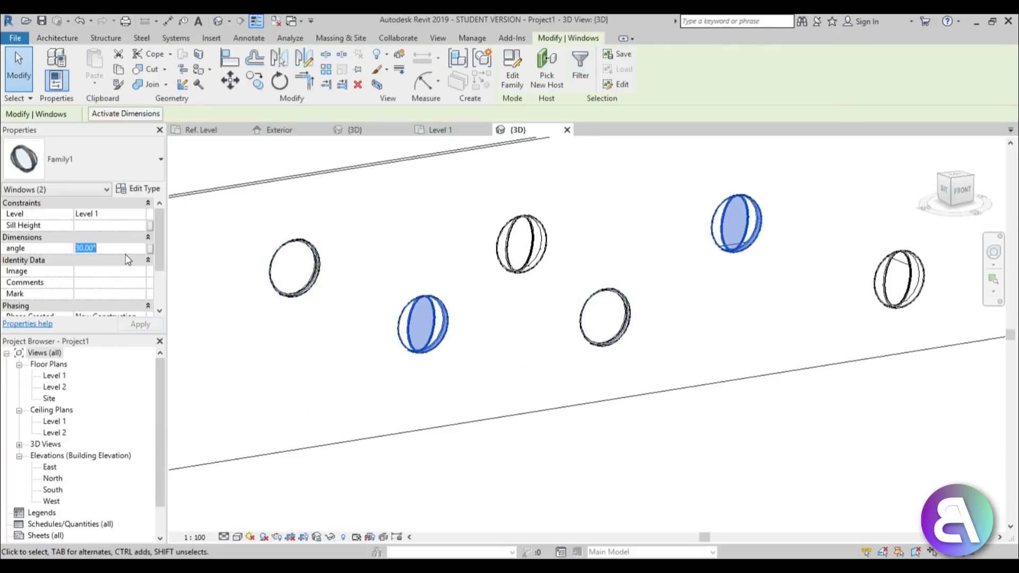
pyautogui.write('90')
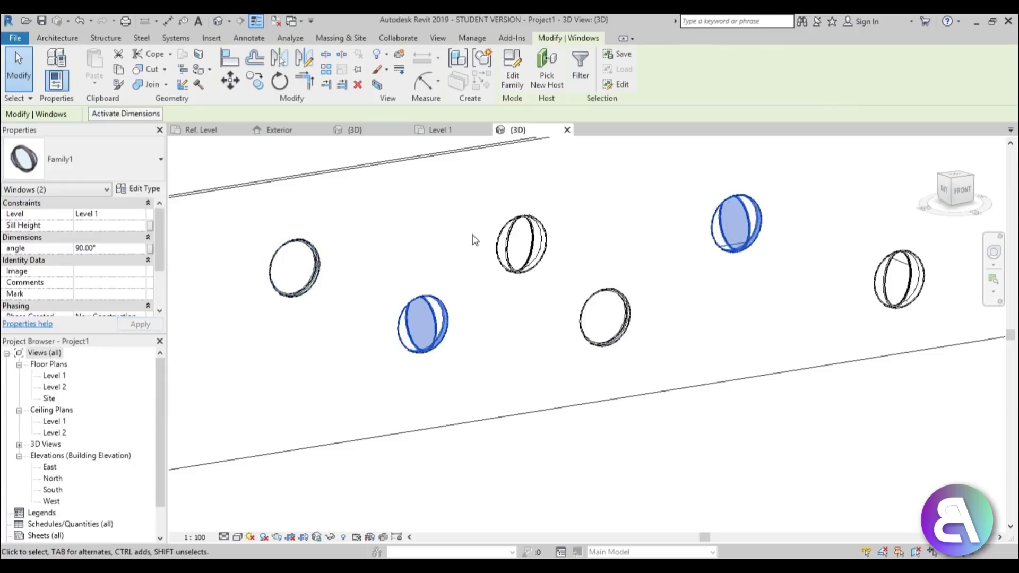
pyautogui.click(474, 241)
# Change the upper-middle window's angle to 130°.
pyautogui.click(525, 246)
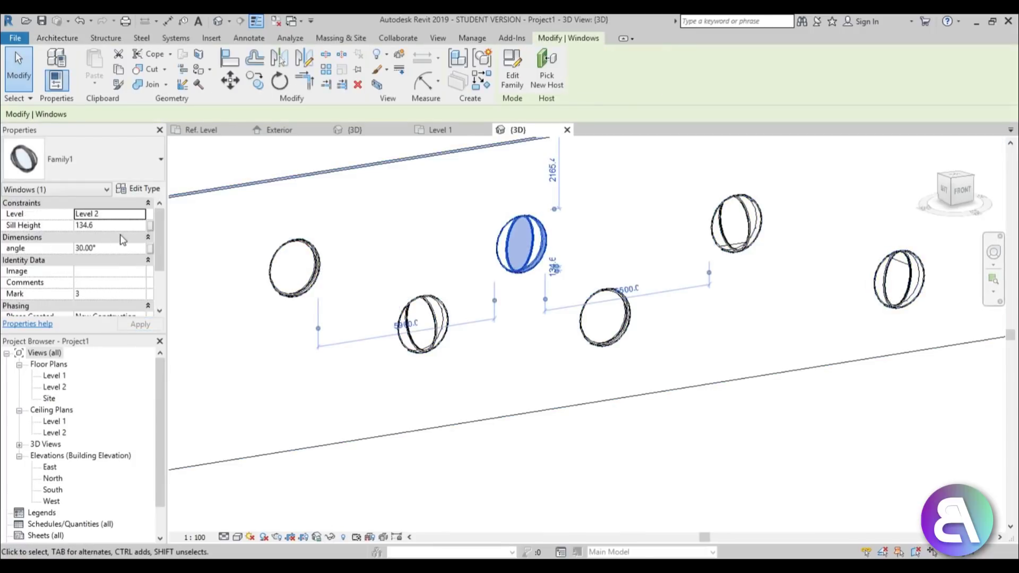
pyautogui.click(120, 248)
pyautogui.press('Home')
pyautogui.write('1')
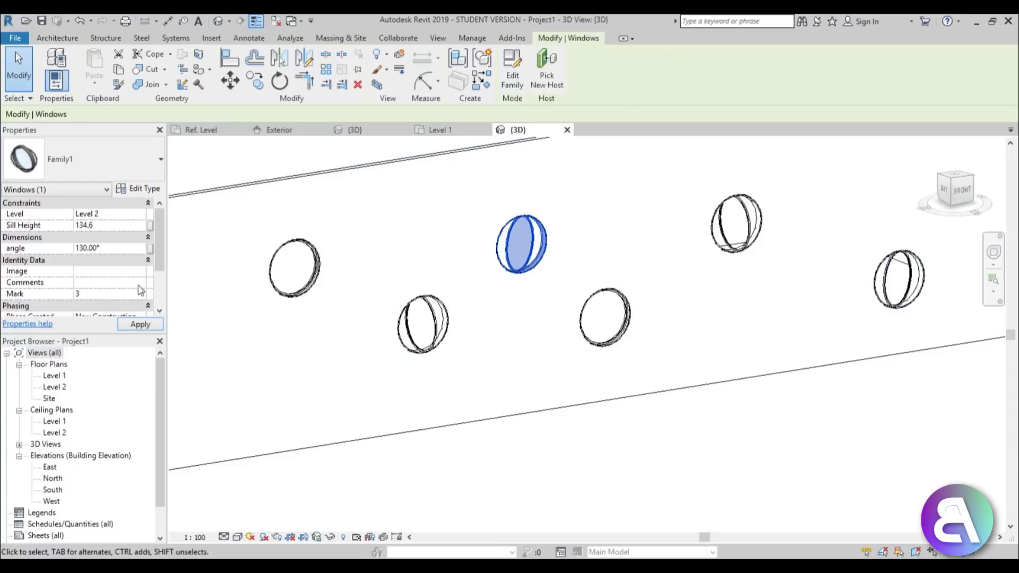
pyautogui.click(148, 328)
# Reframe the 3D view and open the Rendering dialog with the RR shortcut.
pyautogui.click(528, 357)
pyautogui.moveTo(527, 357)
pyautogui.keyDown('shift'); pyautogui.mouseDown(button='middle')
pyautogui.moveTo(528, 326)
pyautogui.moveTo(445, 266)
pyautogui.moveTo(357, 320)
pyautogui.moveTo(368, 380)
pyautogui.moveTo(509, 391)
pyautogui.moveTo(562, 361)
pyautogui.moveTo(531, 366)
pyautogui.mouseUp(button='middle'); pyautogui.keyUp('shift')
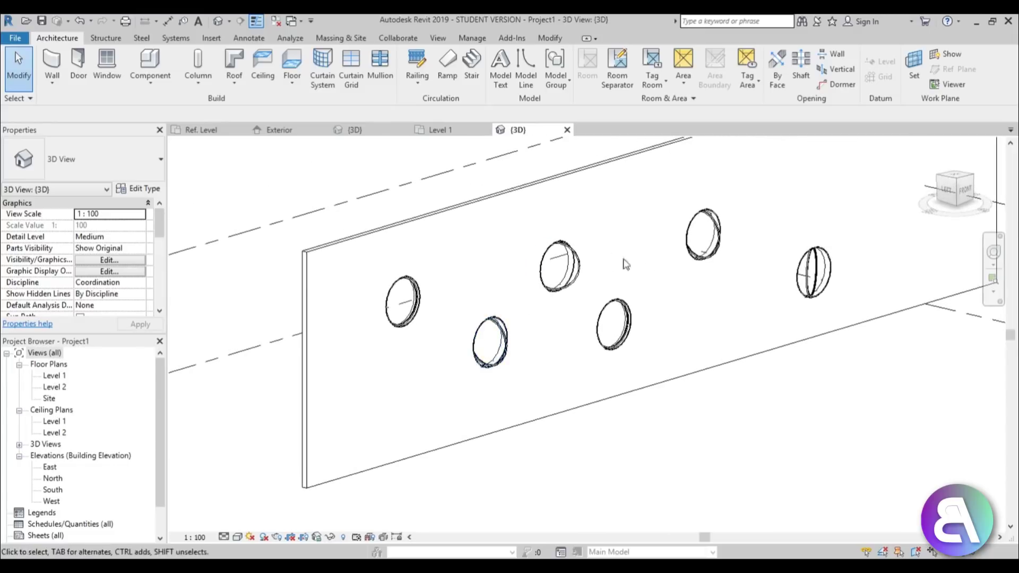
pyautogui.moveTo(565, 311); pyautogui.dragTo(550, 304, button='middle')
pyautogui.scroll(3, 550, 304)
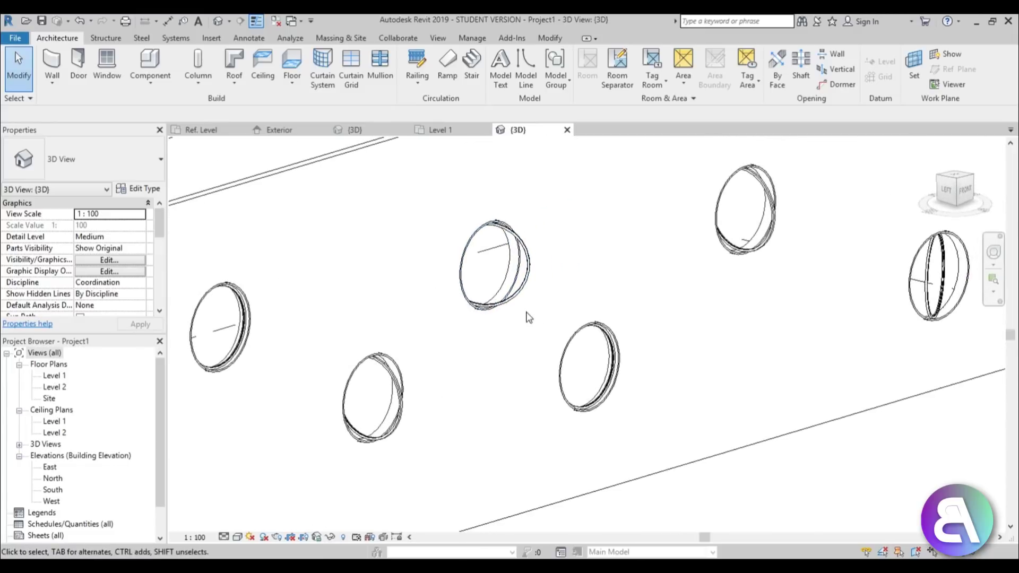
pyautogui.press('r')
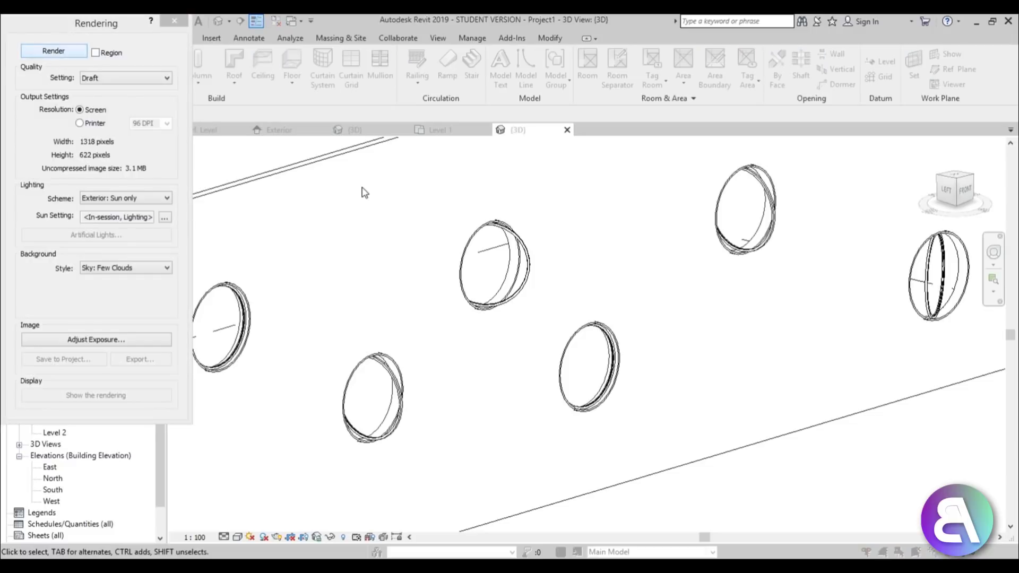